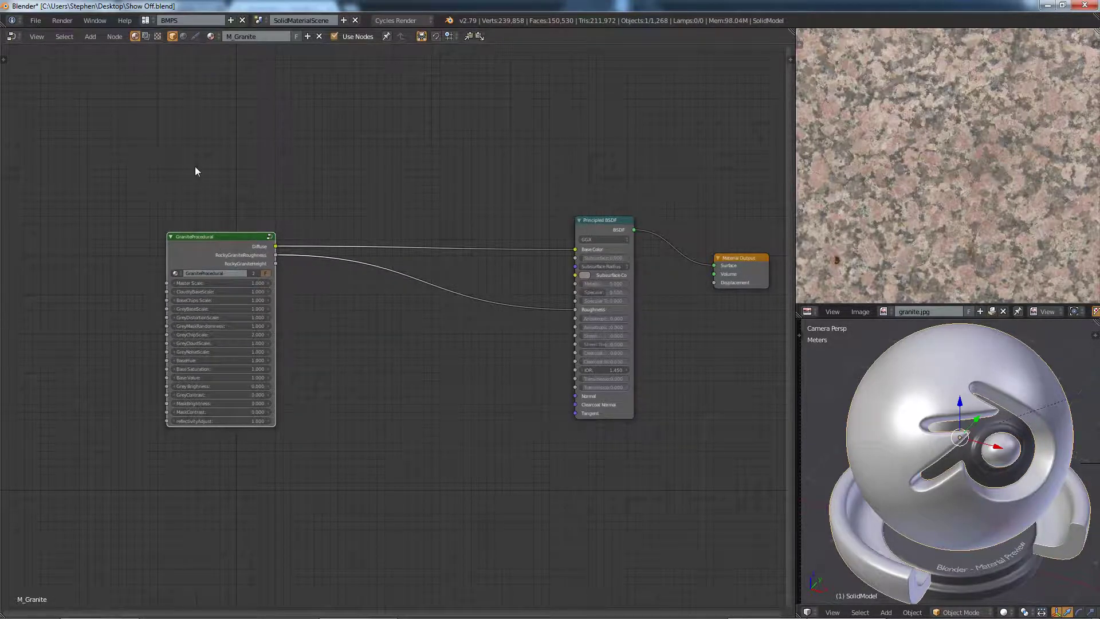
Step: Ungroup the GraniteProcedural node group in the M_Granite material to expose its full node network
left_click(117, 37)
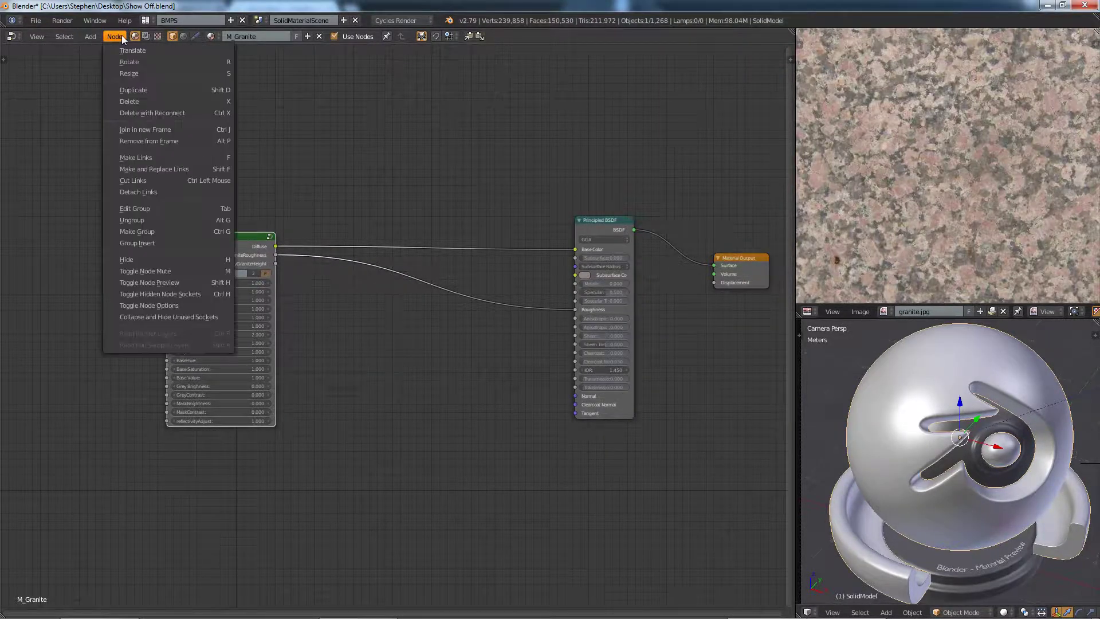
left_click(149, 220)
scroll(369, 244, "down", 5)
scroll(370, 244, "down", 5)
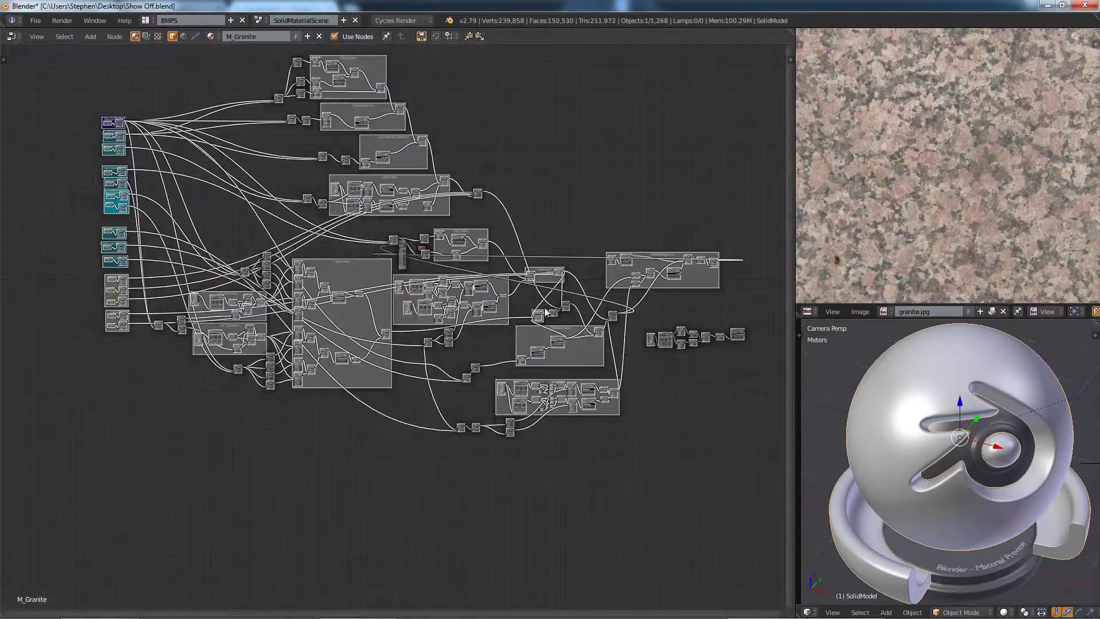
Step: Move the Principled BSDF and Material Output nodes out of the Grey Base area, beyond the right end of the node network
middle_click_drag(571, 334, 291, 397)
scroll(179, 346, "up", 6)
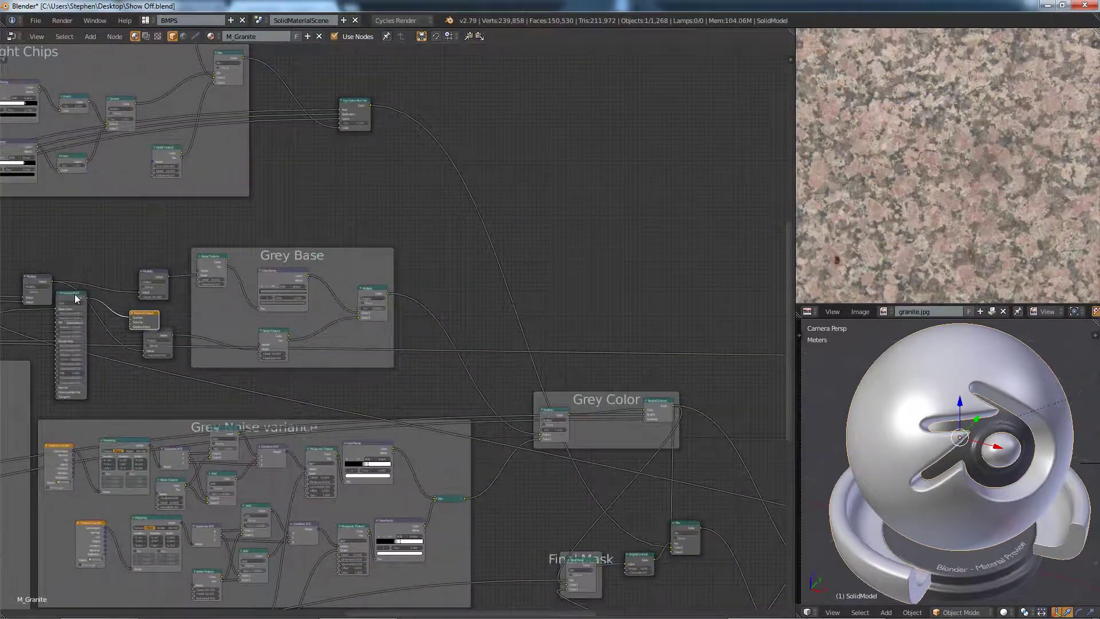
right_click(76, 297)
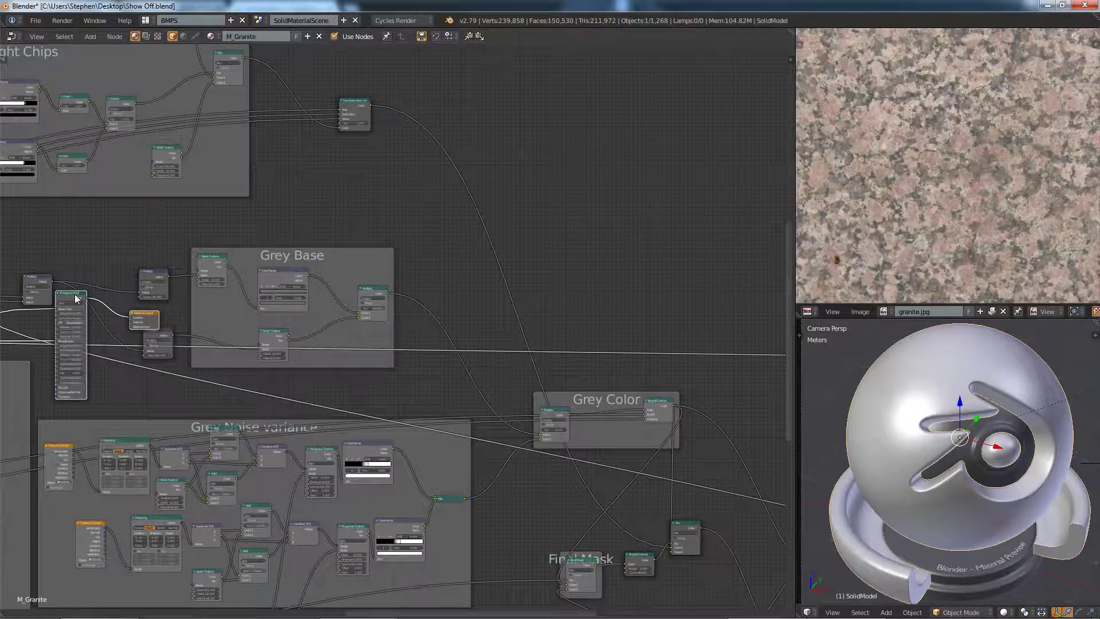
key("g")
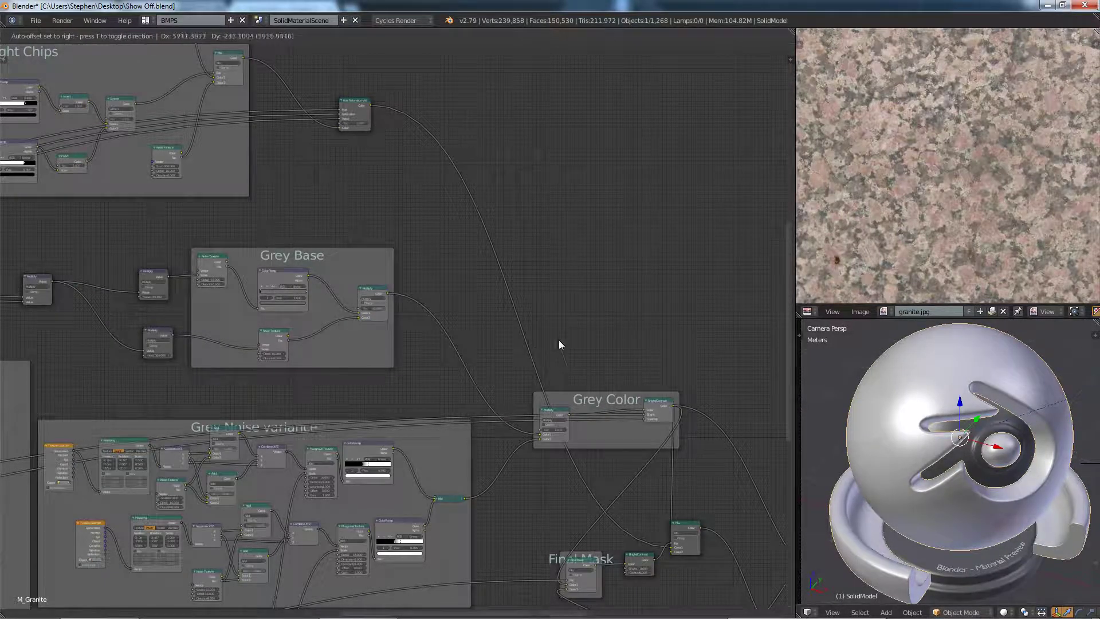
left_click(789, 345)
scroll(468, 374, "down", 11)
middle_click_drag(511, 359, 18, 343)
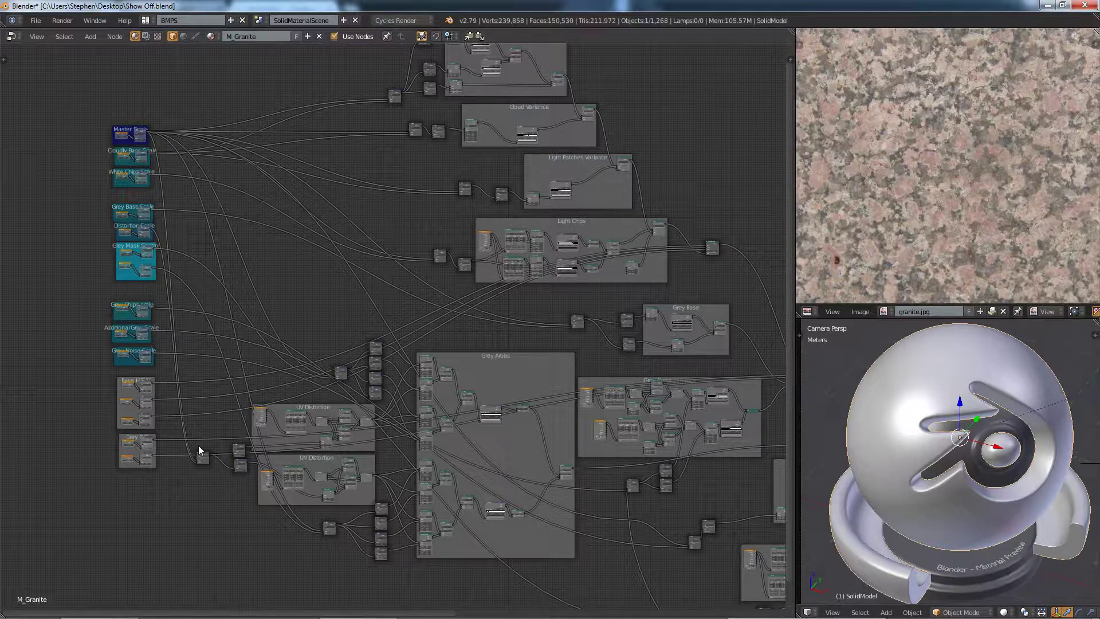
Step: Bring the Cloud Base and Cloud Variance frames into view and set the 3D viewport shading to Rendered
middle_click_drag(589, 348, 364, 541)
middle_click_drag(562, 267, 584, 269)
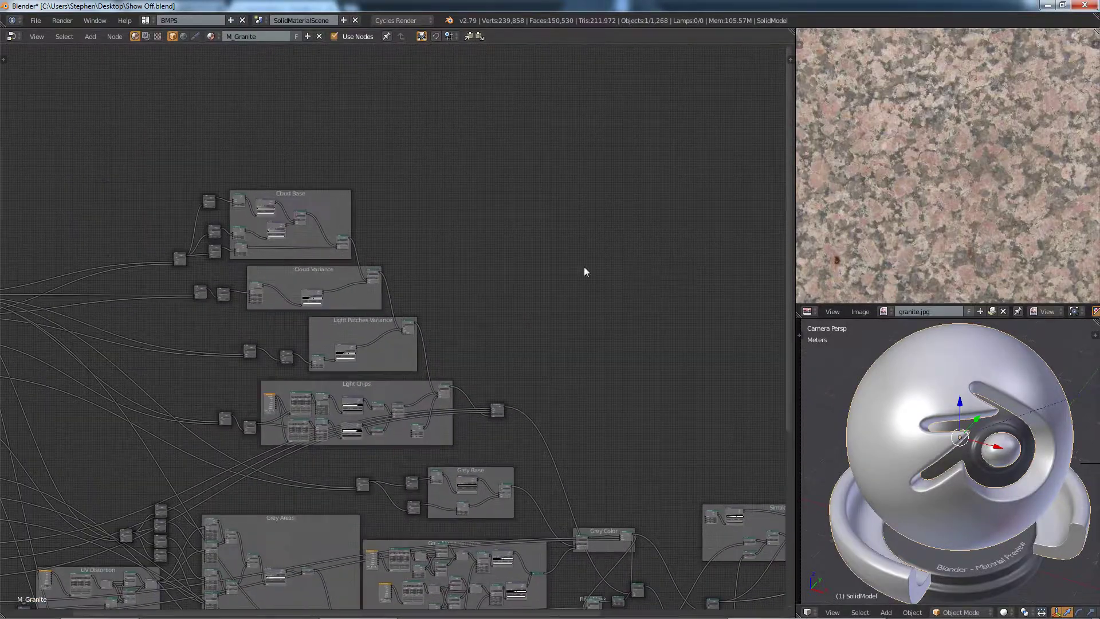
scroll(276, 202, "up", 6)
scroll(259, 184, "up", 1)
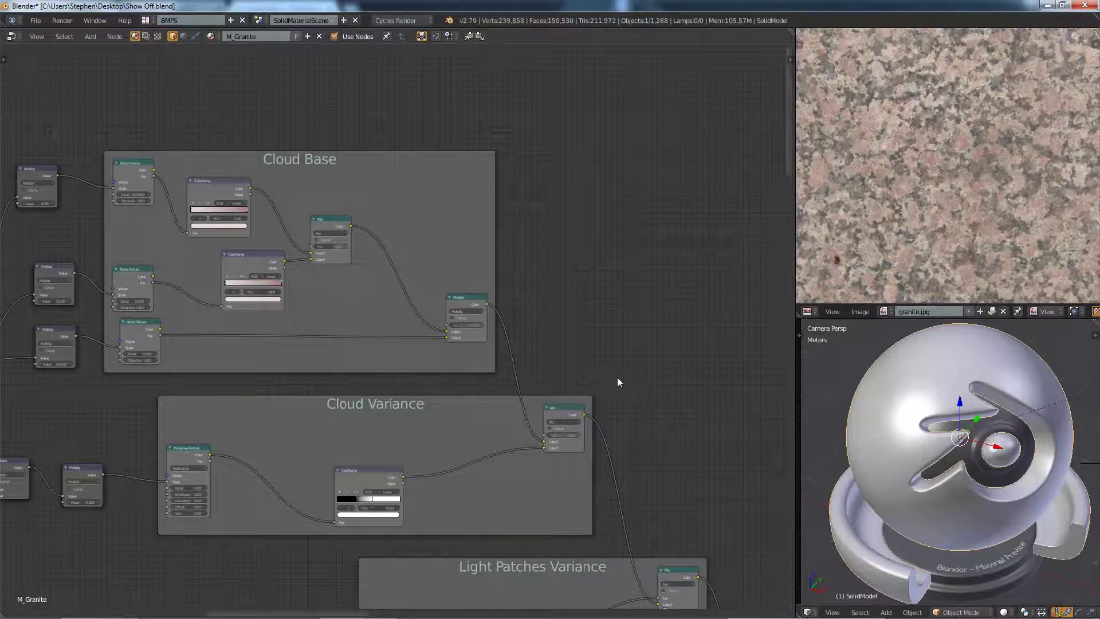
scroll(617, 377, "down", 1)
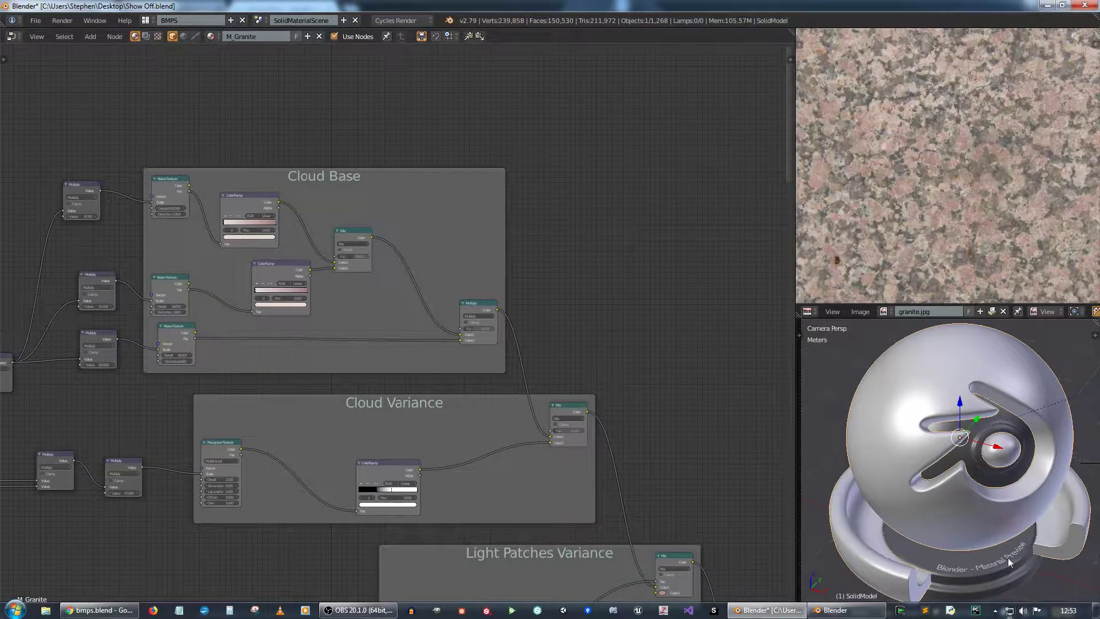
left_click(1004, 612)
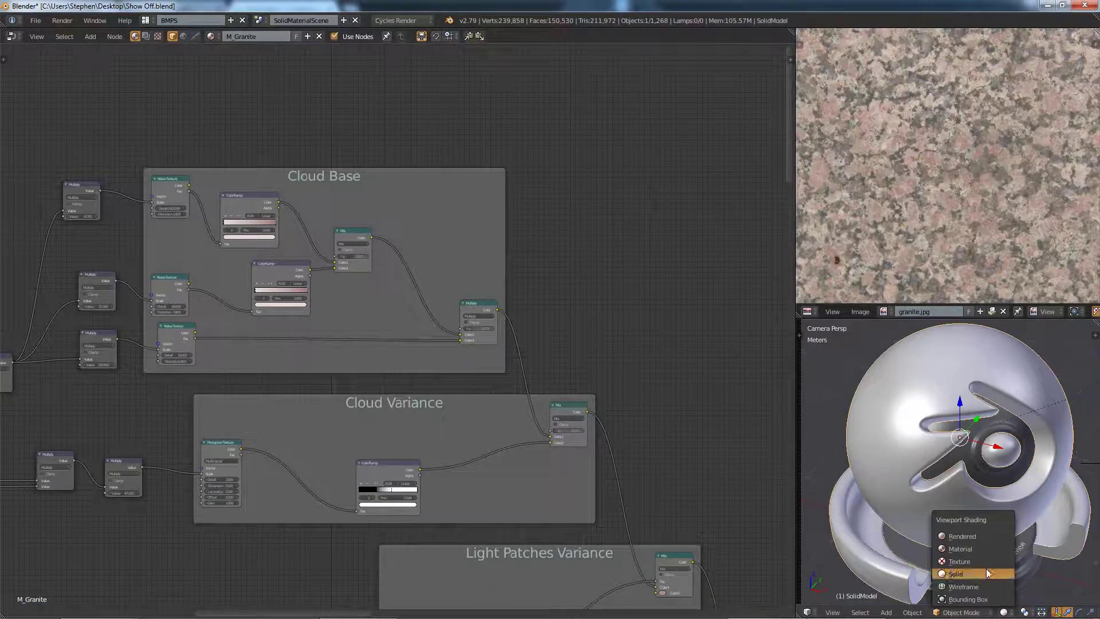
left_click(966, 538)
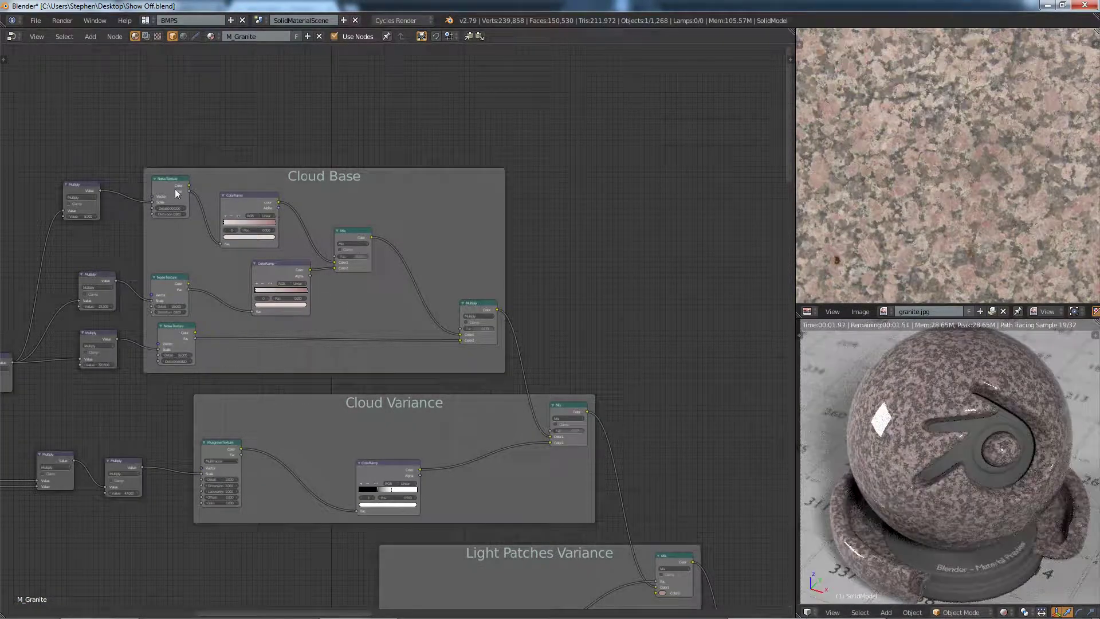
Step: Examine the overall pattern of the granite.jpg reference image alongside the rendered material preview
scroll(423, 350, "down", 2)
middle_click_drag(583, 387, 430, 362)
middle_click_drag(378, 295, 383, 300)
scroll(384, 298, "up", 2)
middle_click_drag(293, 273, 406, 310)
scroll(920, 187, "down", 3)
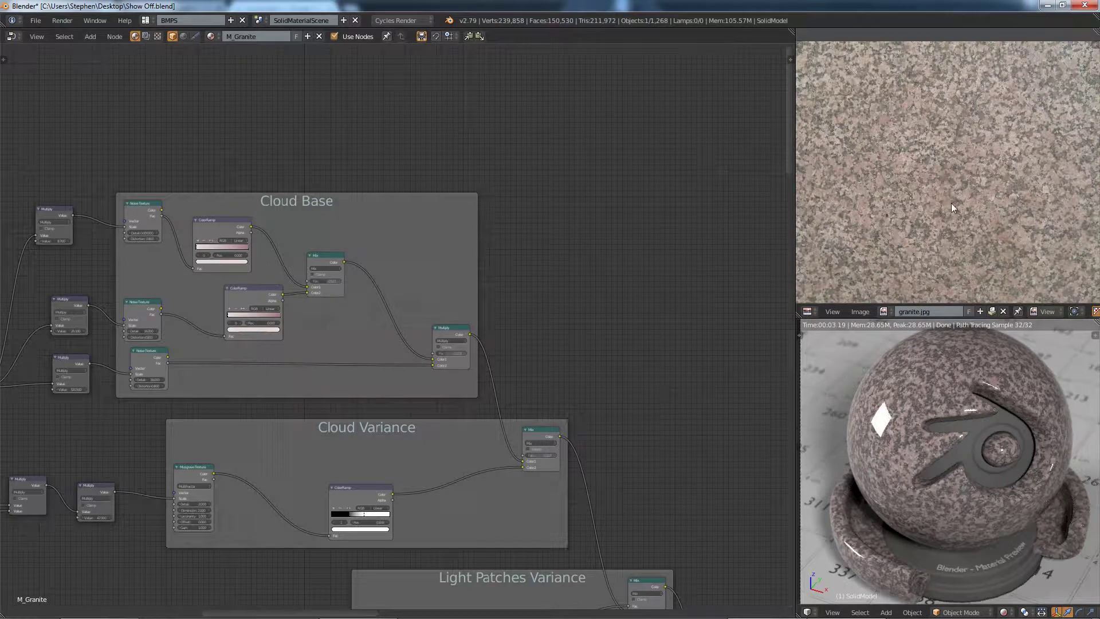
middle_click_drag(951, 203, 966, 180)
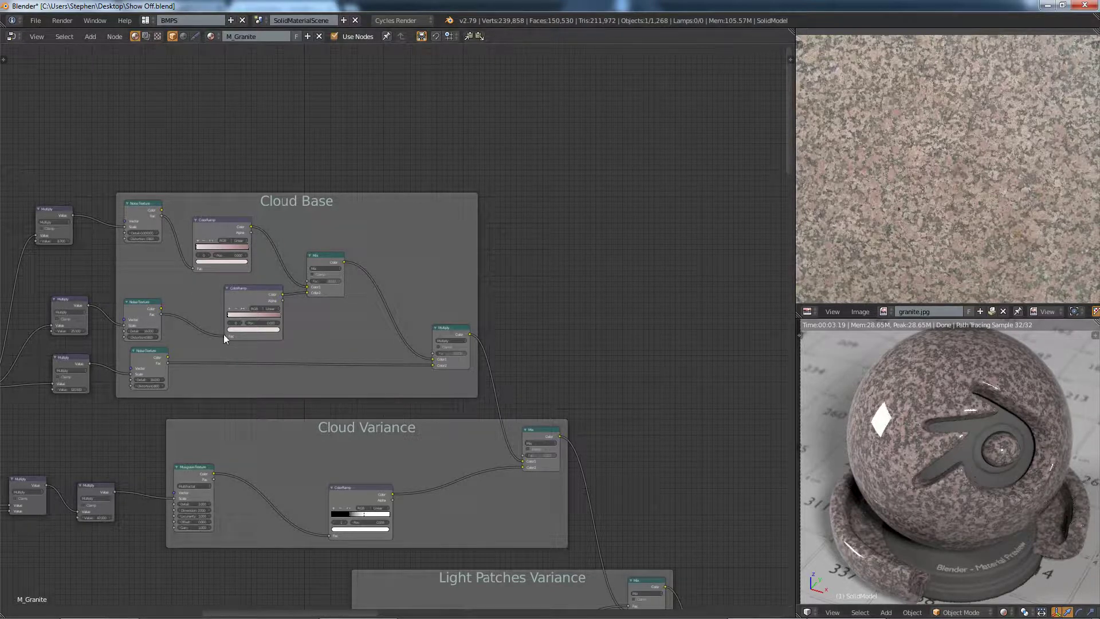
scroll(985, 124, "up", 3)
scroll(934, 166, "down", 3)
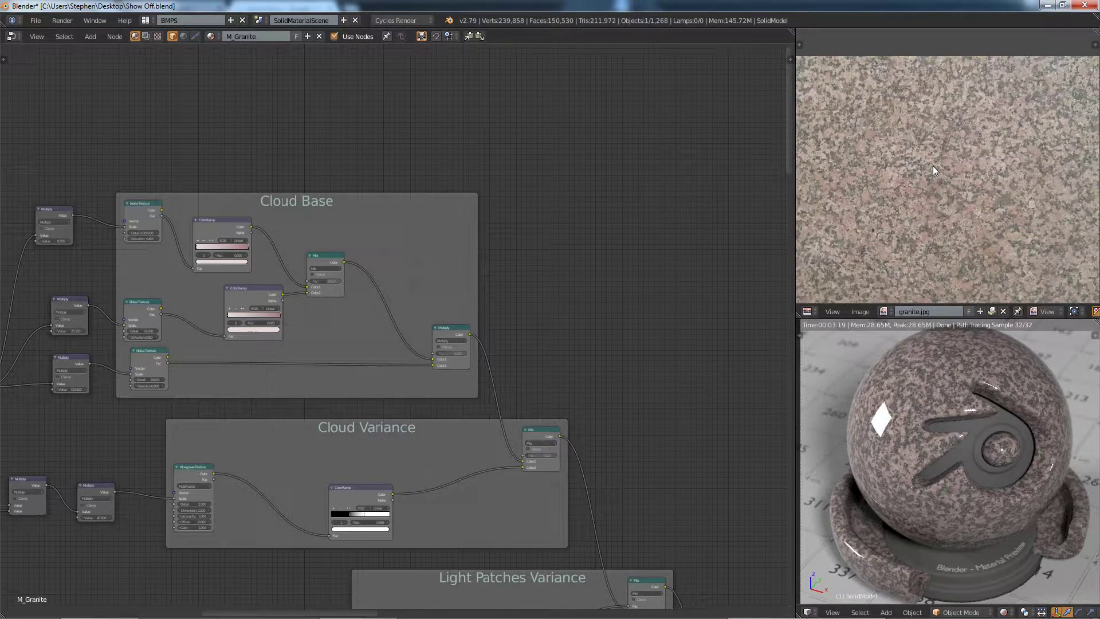
scroll(933, 166, "down", 3)
scroll(927, 156, "up", 2)
scroll(889, 172, "down", 3)
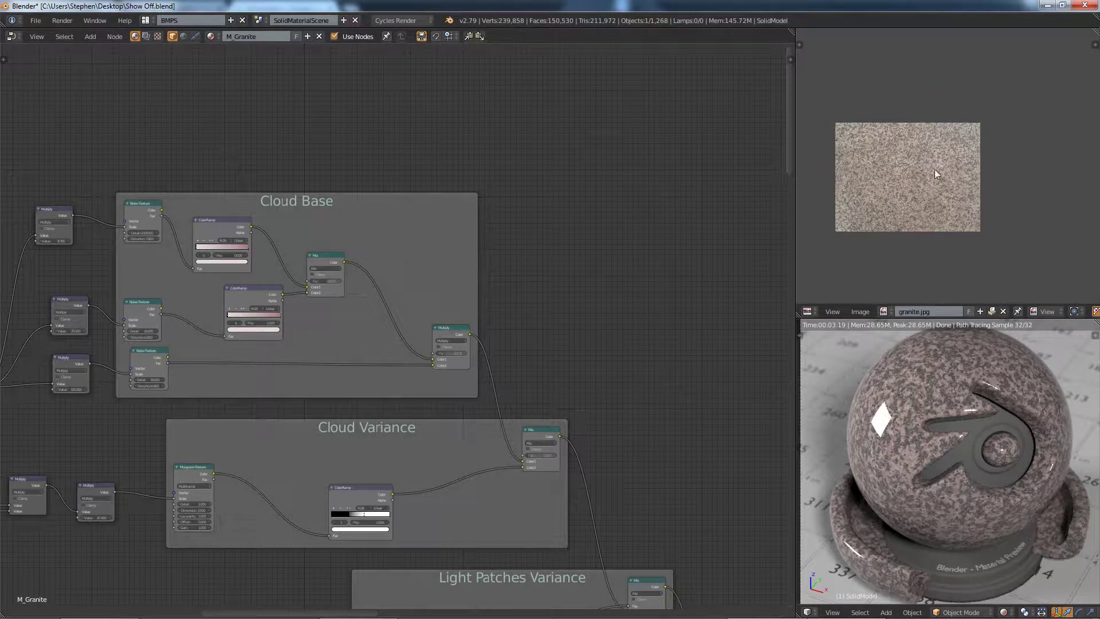
scroll(934, 170, "up", 1)
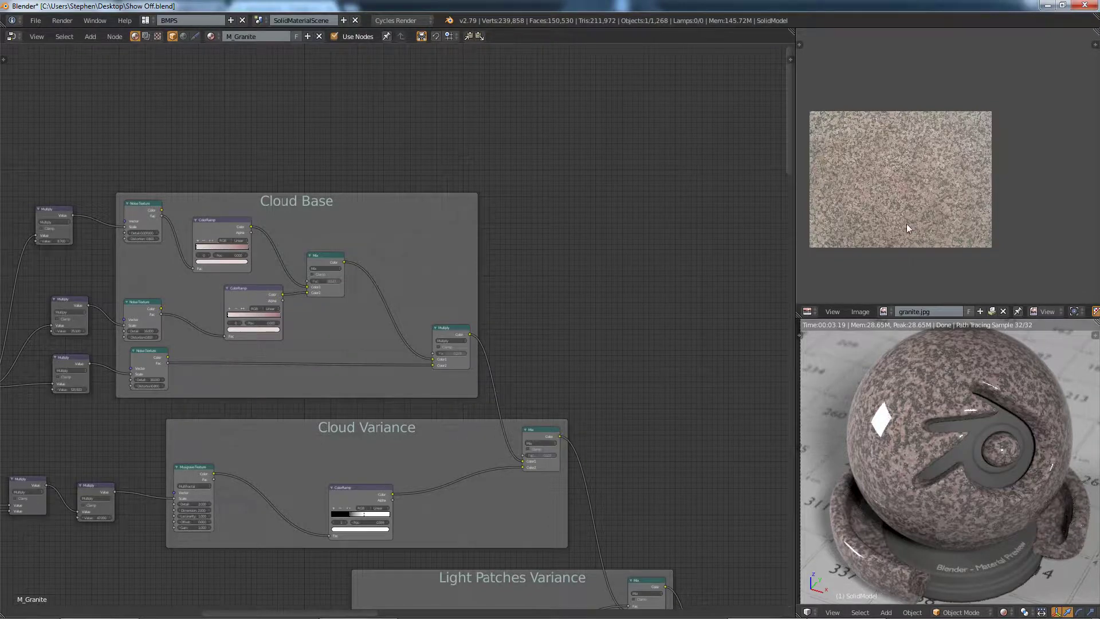
Step: Inspect the pink, light and grey patches of the granite.jpg reference up close and from a distance
scroll(908, 184, "up", 3)
scroll(908, 183, "down", 1)
scroll(892, 157, "up", 4)
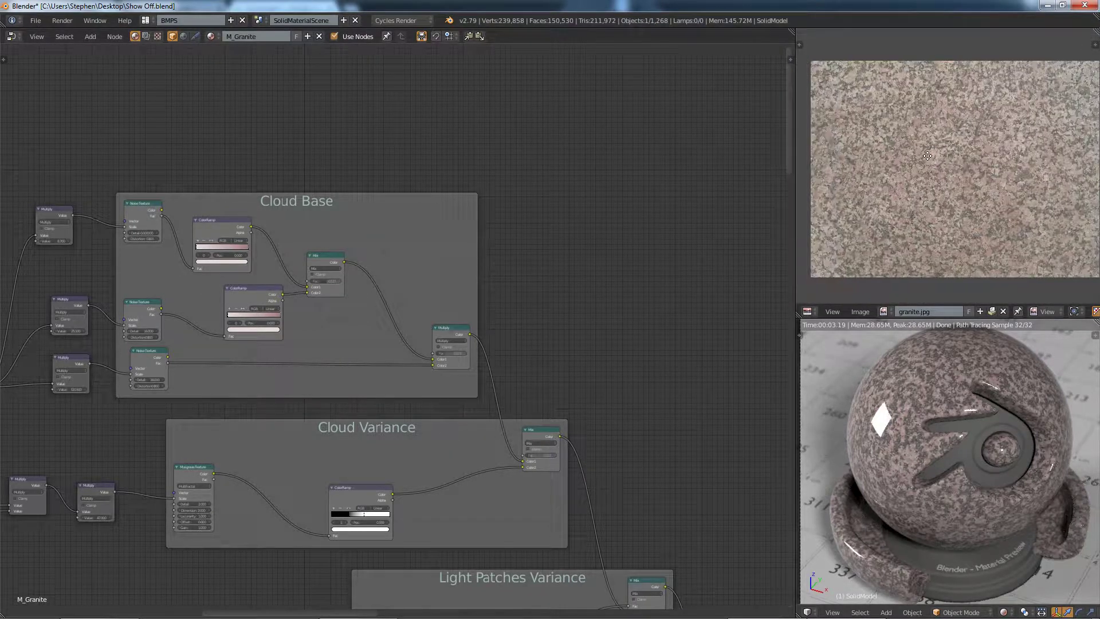
scroll(906, 121, "down", 3)
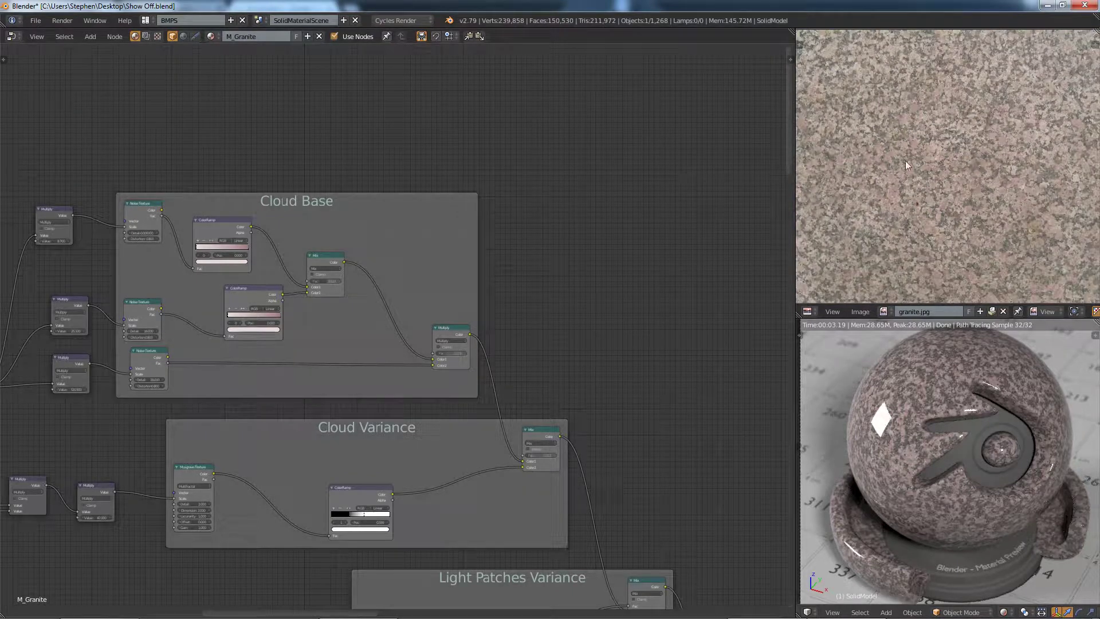
scroll(903, 95, "up", 3)
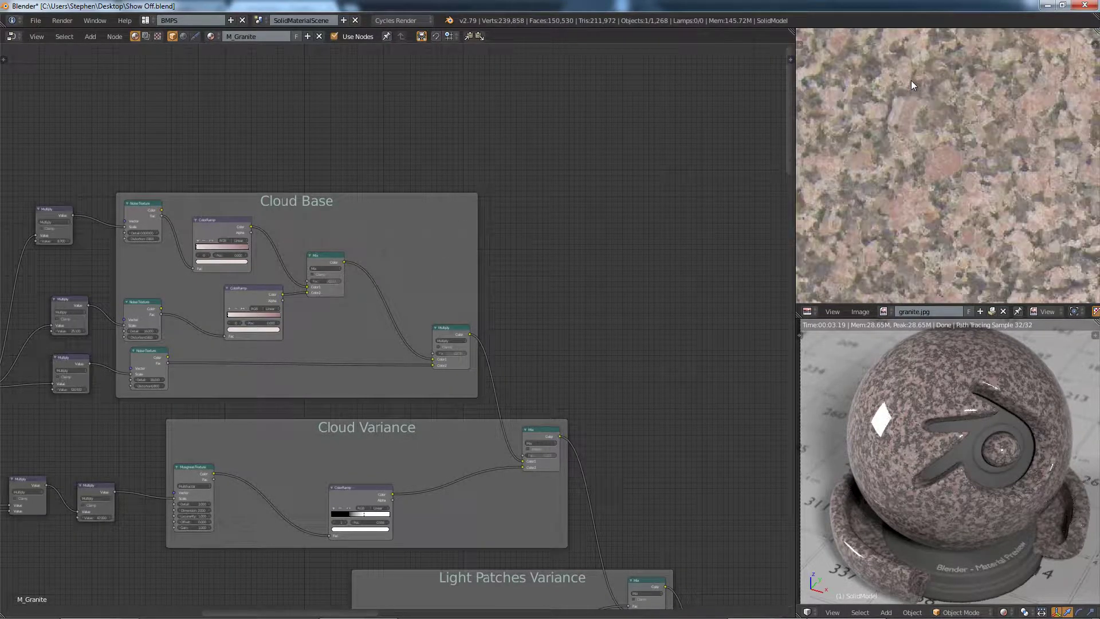
scroll(931, 110, "down", 2)
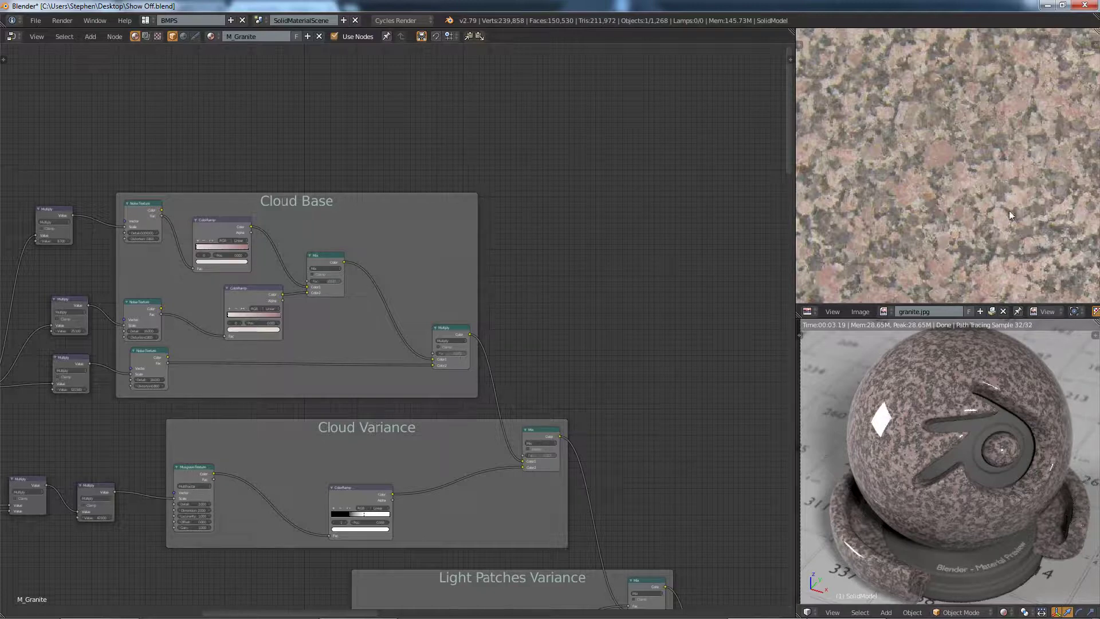
scroll(933, 241, "up", 2)
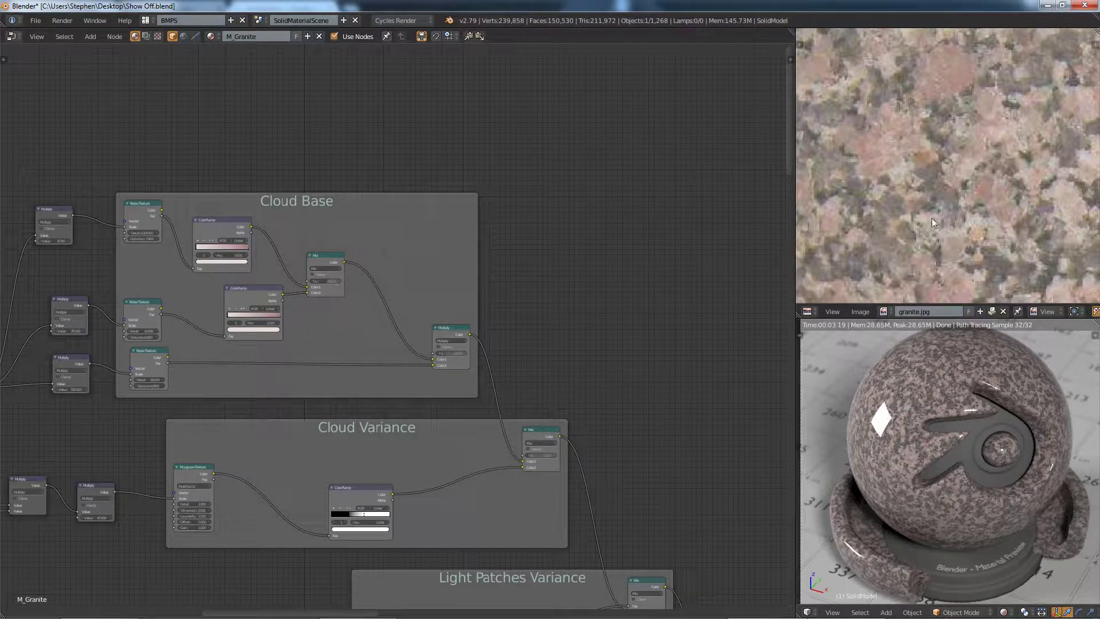
scroll(930, 222, "down", 3)
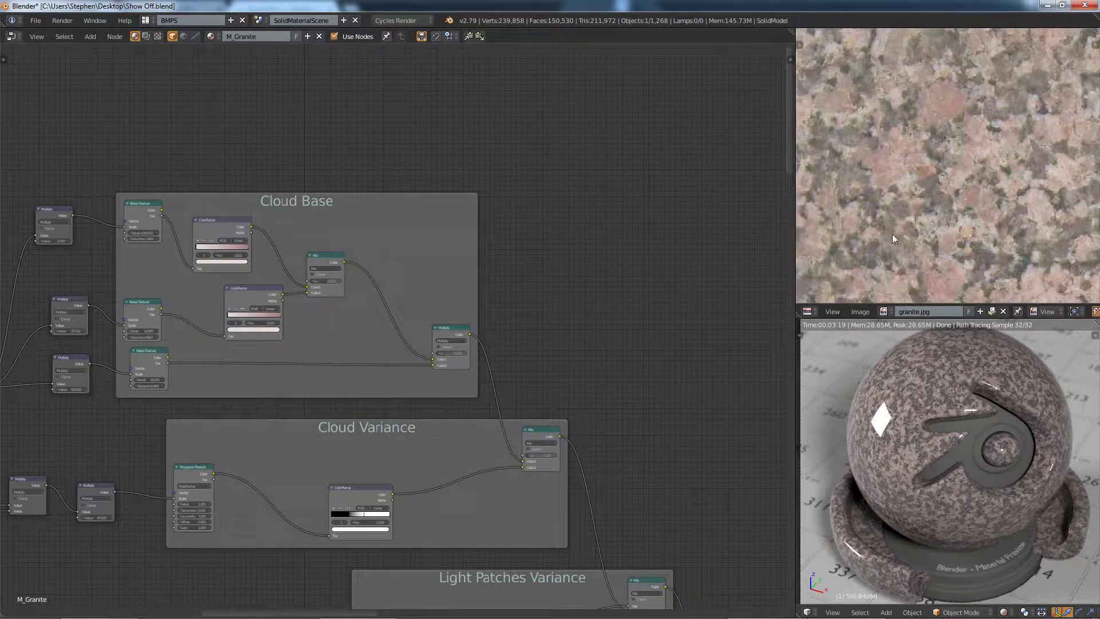
scroll(894, 227, "down", 4)
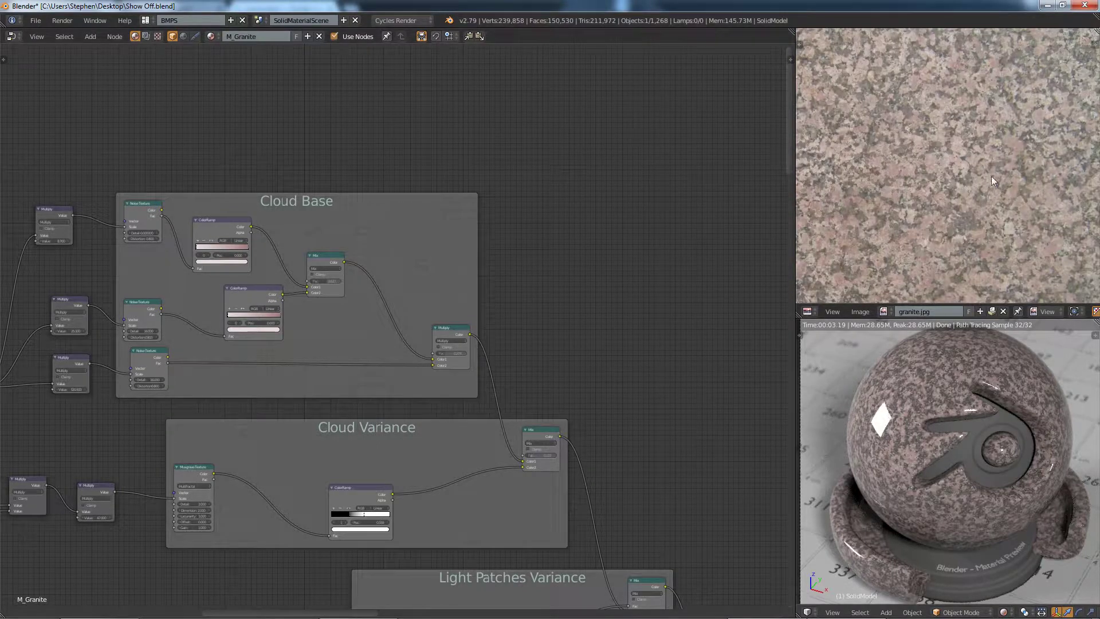
scroll(974, 185, "up", 3)
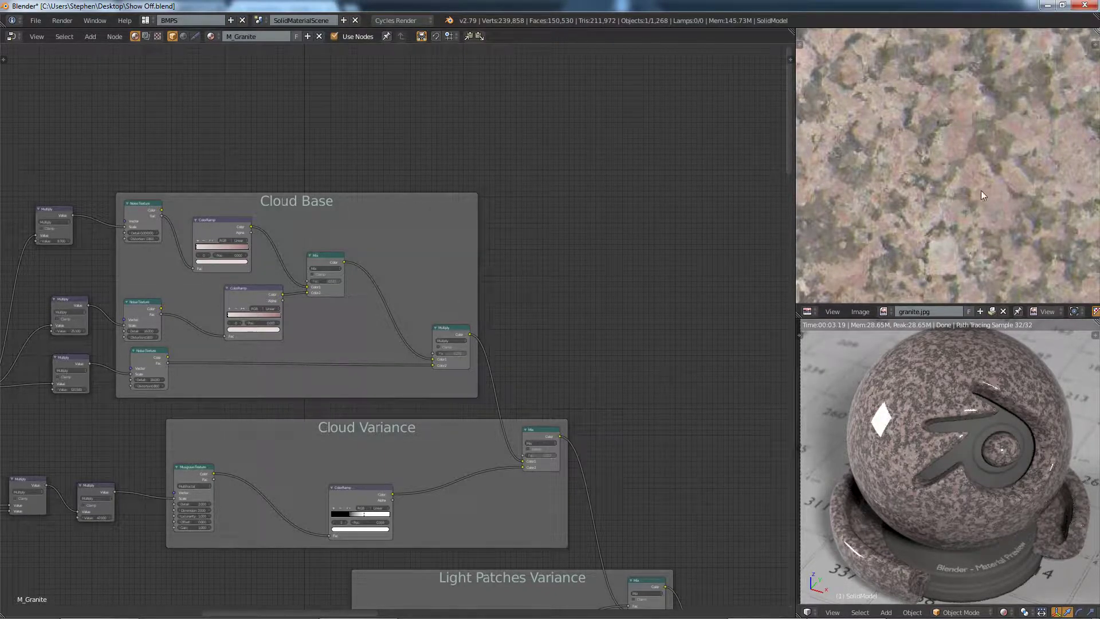
scroll(894, 244, "down", 5)
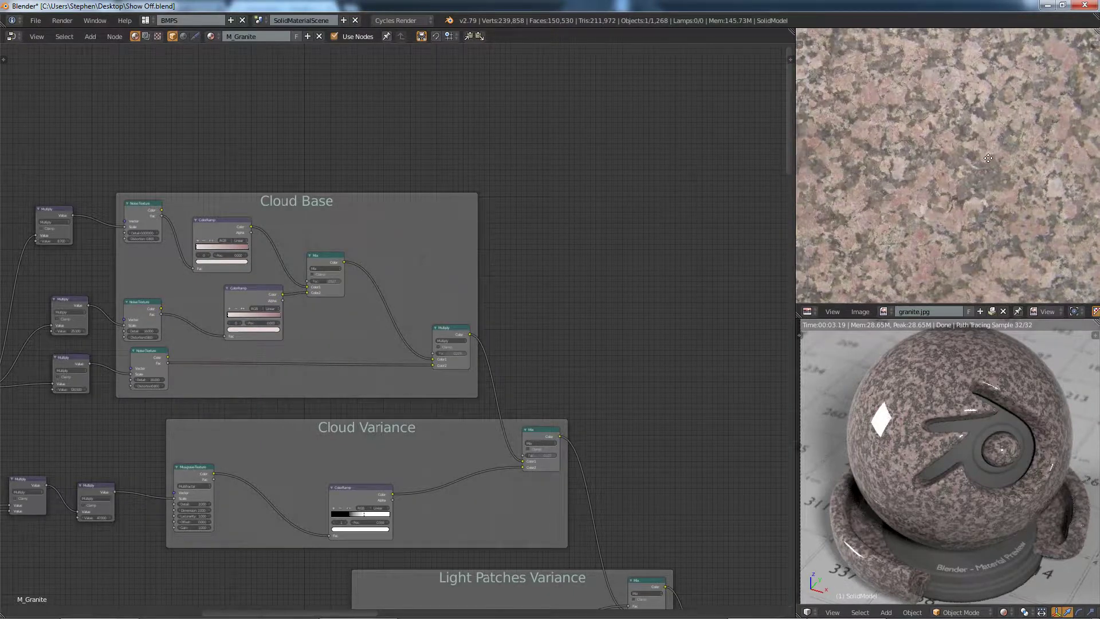
middle_click_drag(957, 206, 1018, 188)
scroll(923, 192, "up", 8)
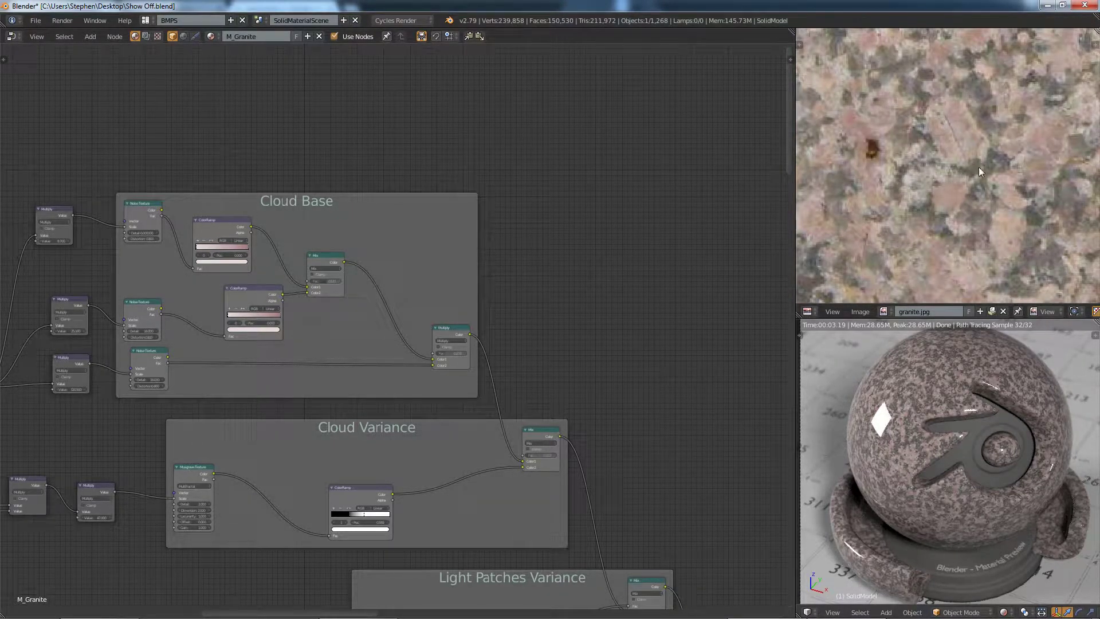
scroll(989, 208, "down", 3)
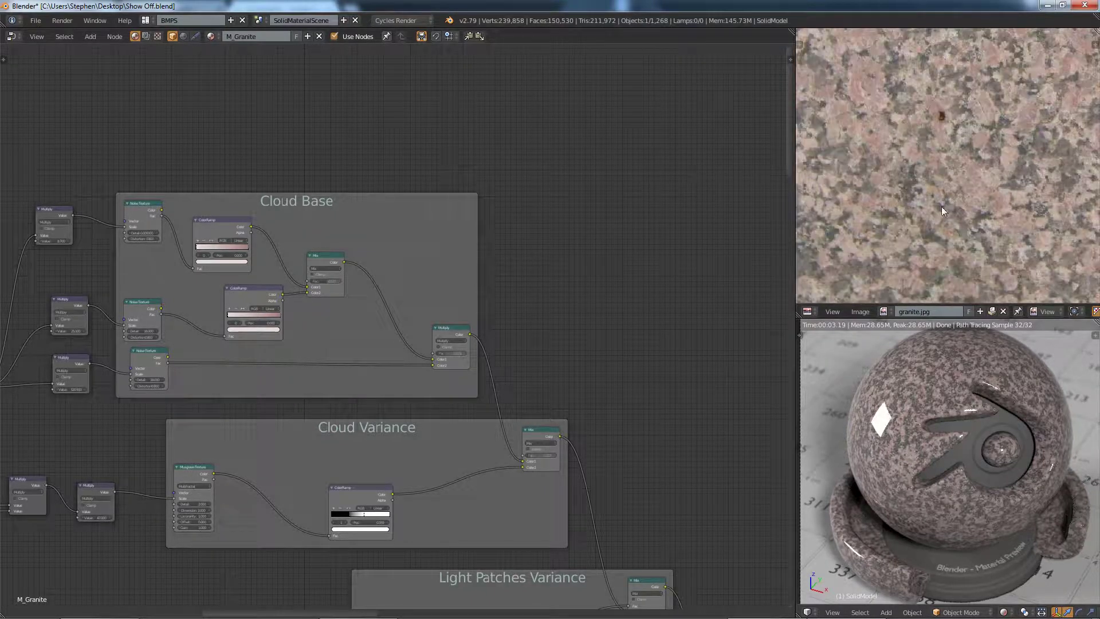
scroll(941, 206, "down", 2)
scroll(948, 205, "down", 1)
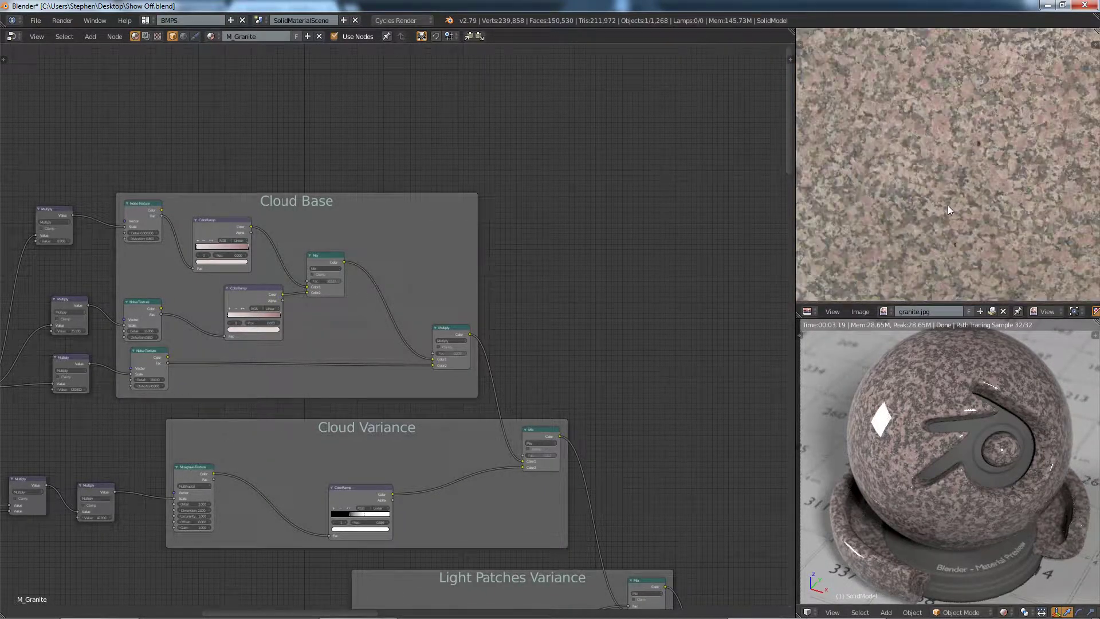
Step: Examine the broad colour variation across the whole granite.jpg reference image
middle_click_drag(954, 253, 913, 228)
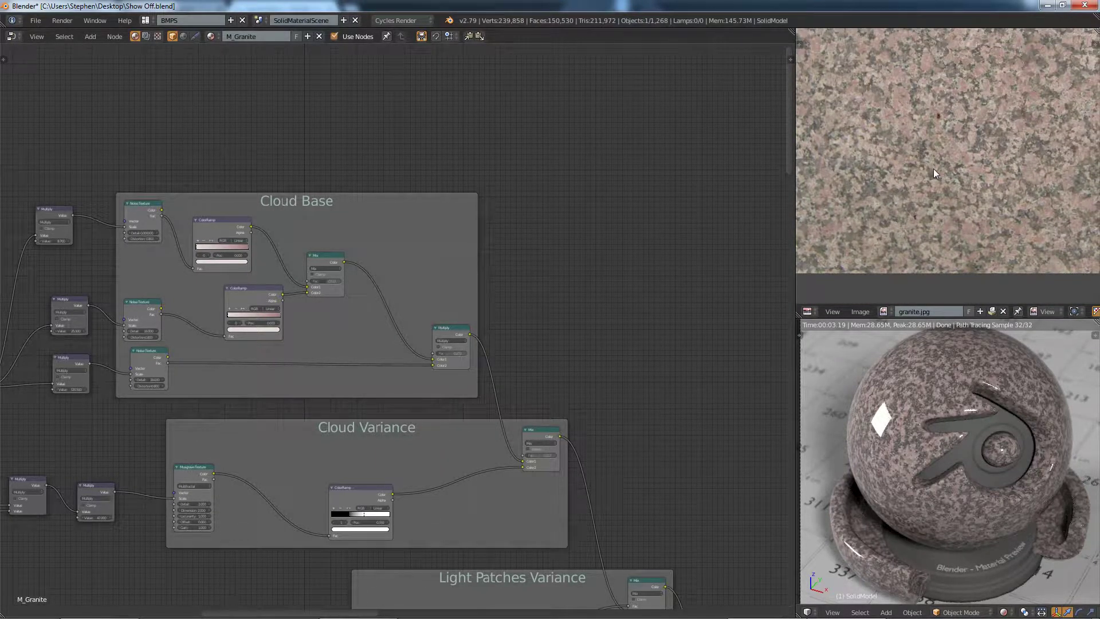
scroll(933, 168, "down", 3)
middle_click_drag(915, 115, 896, 157)
scroll(896, 157, "up", 3)
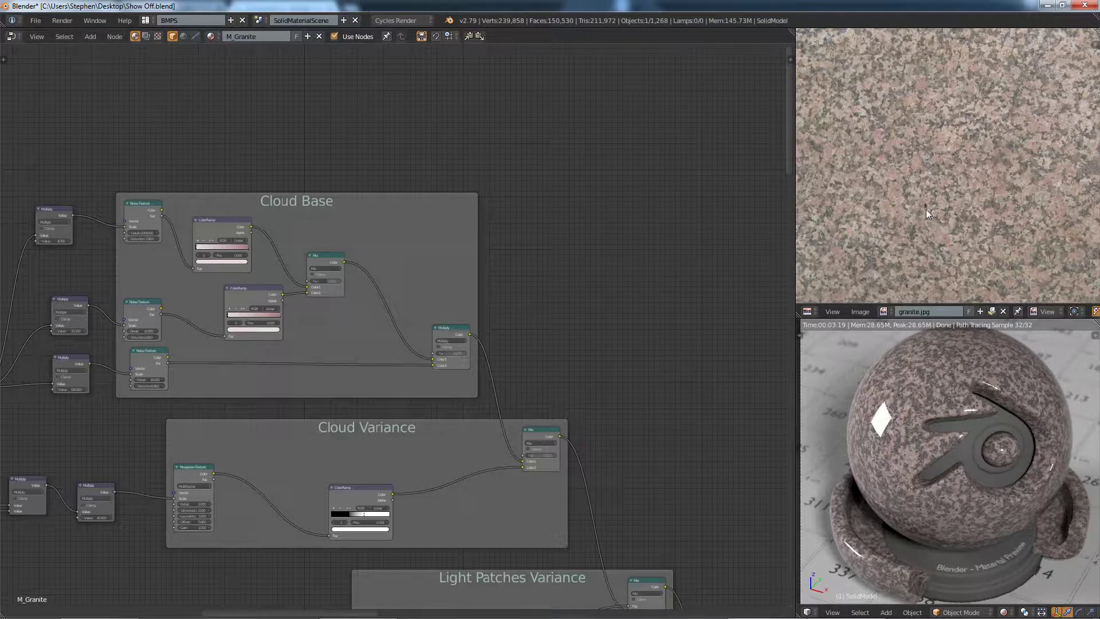
scroll(927, 207, "down", 2)
scroll(927, 207, "up", 2)
scroll(926, 207, "down", 1)
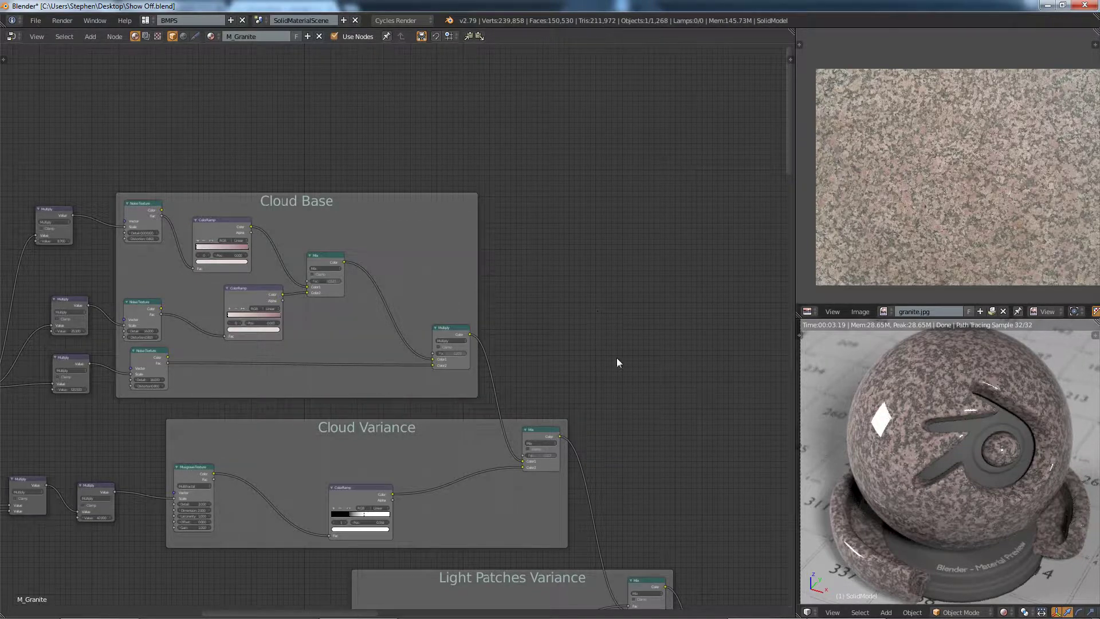
Step: Preview the three Noise Texture nodes of the Cloud Base frame one after another on the rendered model
scroll(583, 312, "down", 1)
middle_click_drag(615, 338, 692, 294)
scroll(620, 271, "up", 1)
scroll(622, 276, "up", 1)
middle_click_drag(602, 302, 668, 335)
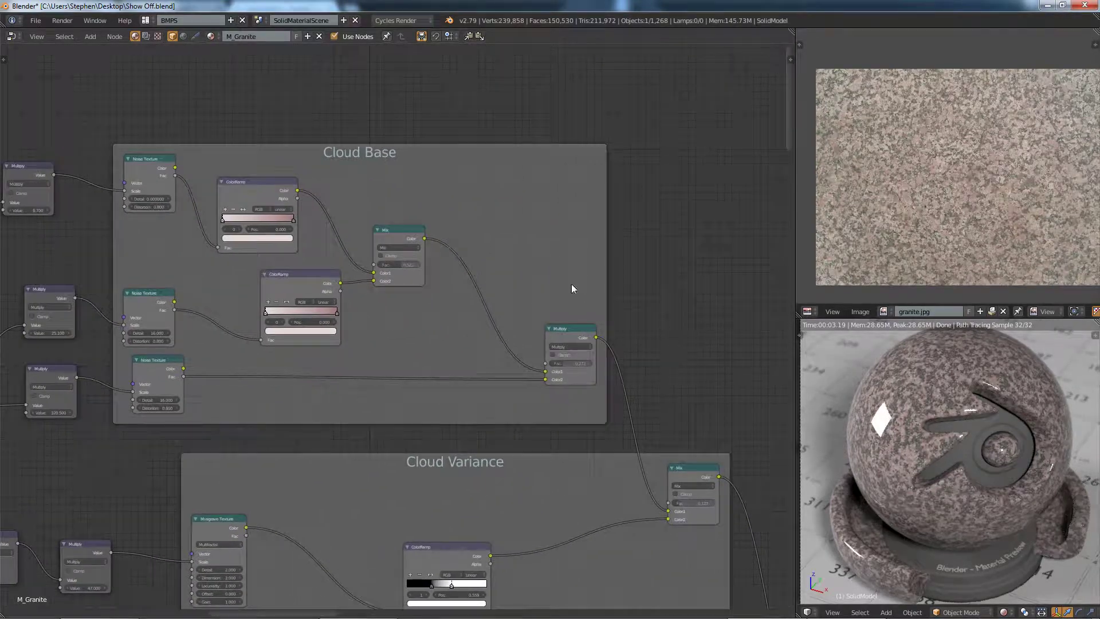
left_click(155, 164, "ctrl+shift")
left_click(157, 163, "ctrl+shift")
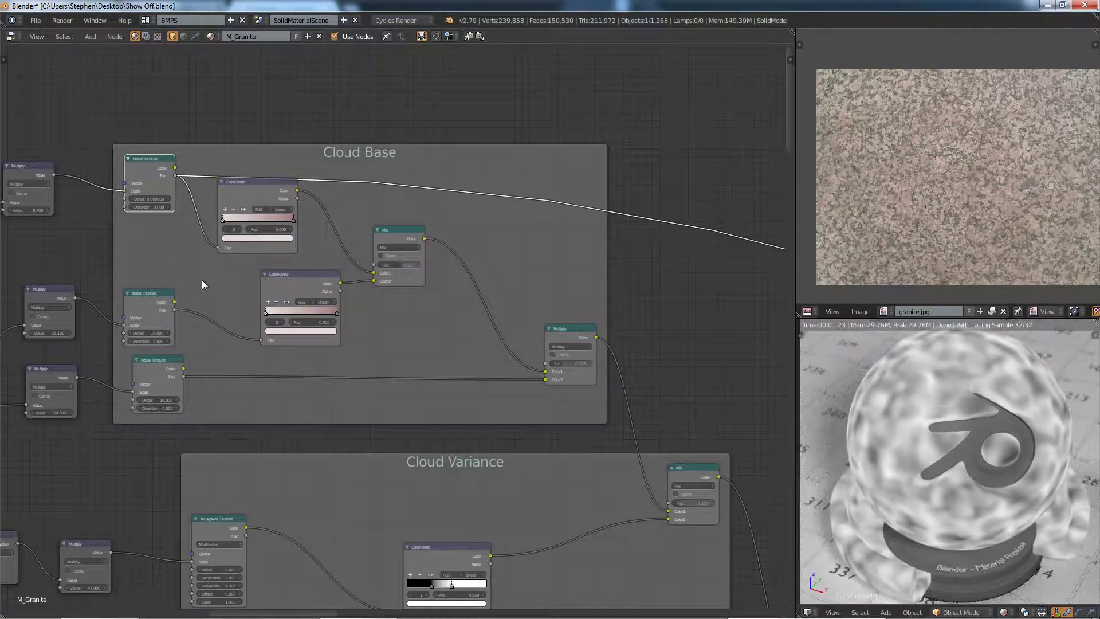
left_click(154, 298, "ctrl+shift")
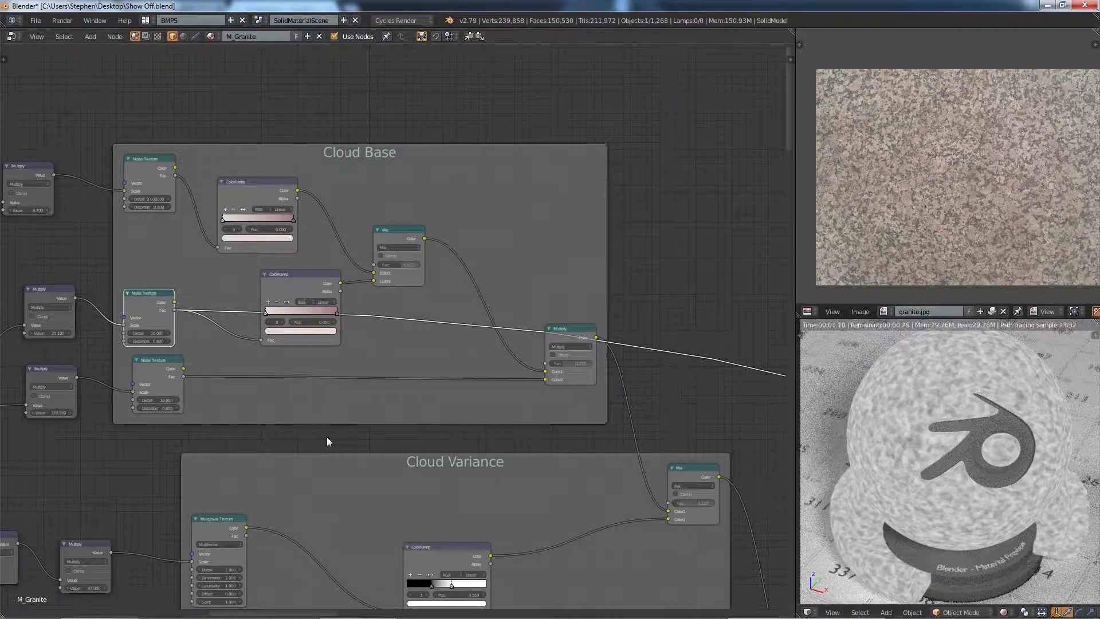
left_click(153, 369, "ctrl+shift")
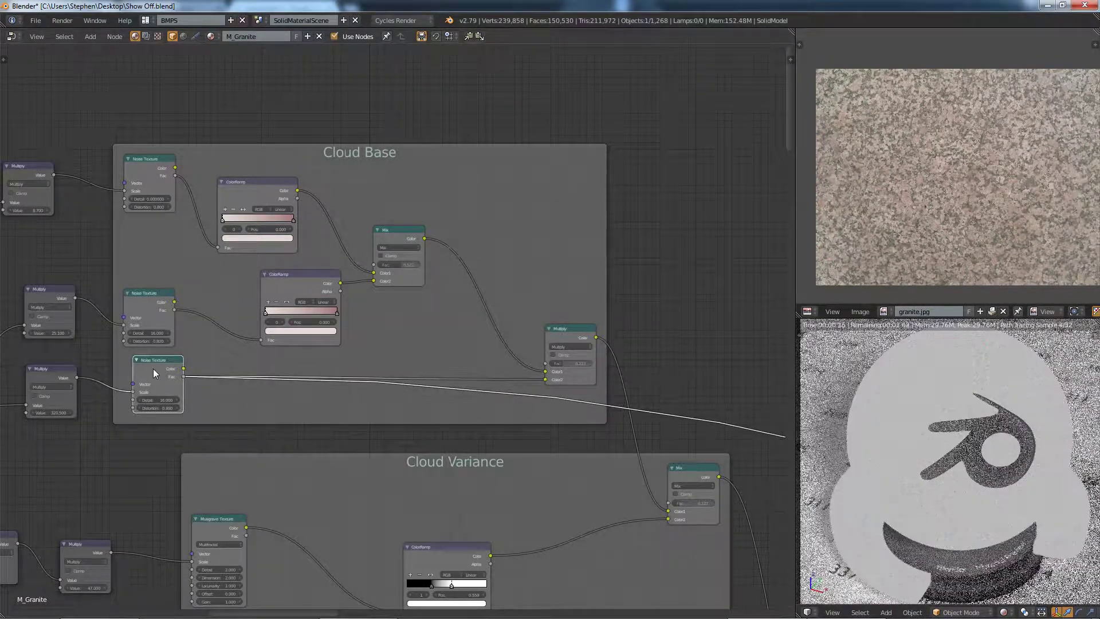
Step: Preview the Mix and Multiply nodes of Cloud Base, plus the Musgrave Texture, ColorRamp and Mix nodes of Cloud Variance, on the model
left_click(415, 230, "ctrl+shift")
left_click(561, 331, "ctrl+shift")
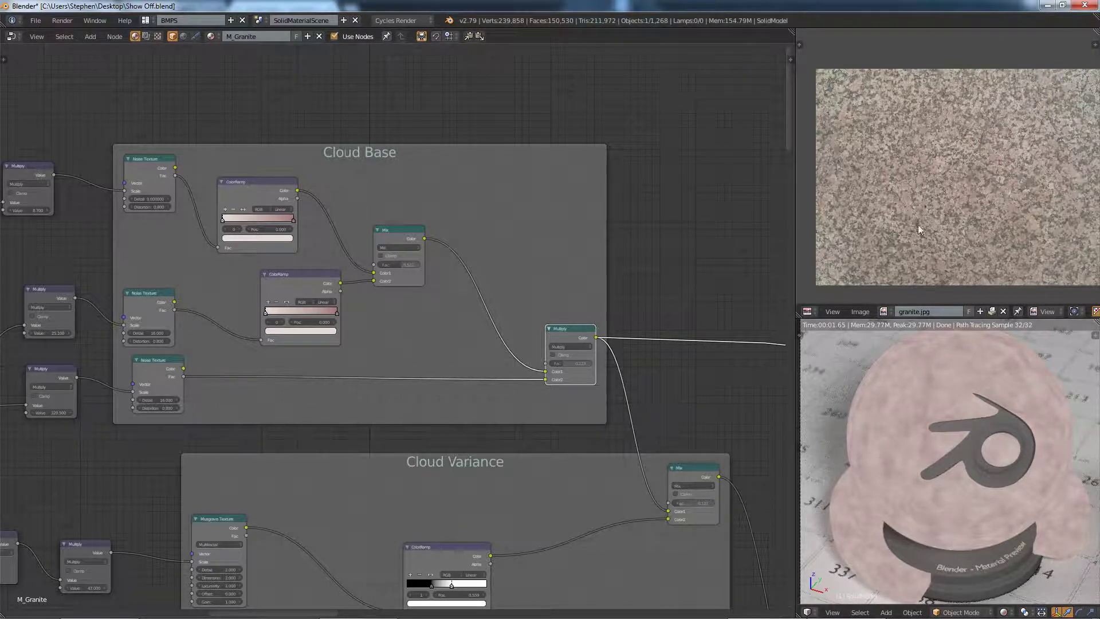
middle_click_drag(665, 371, 545, 192)
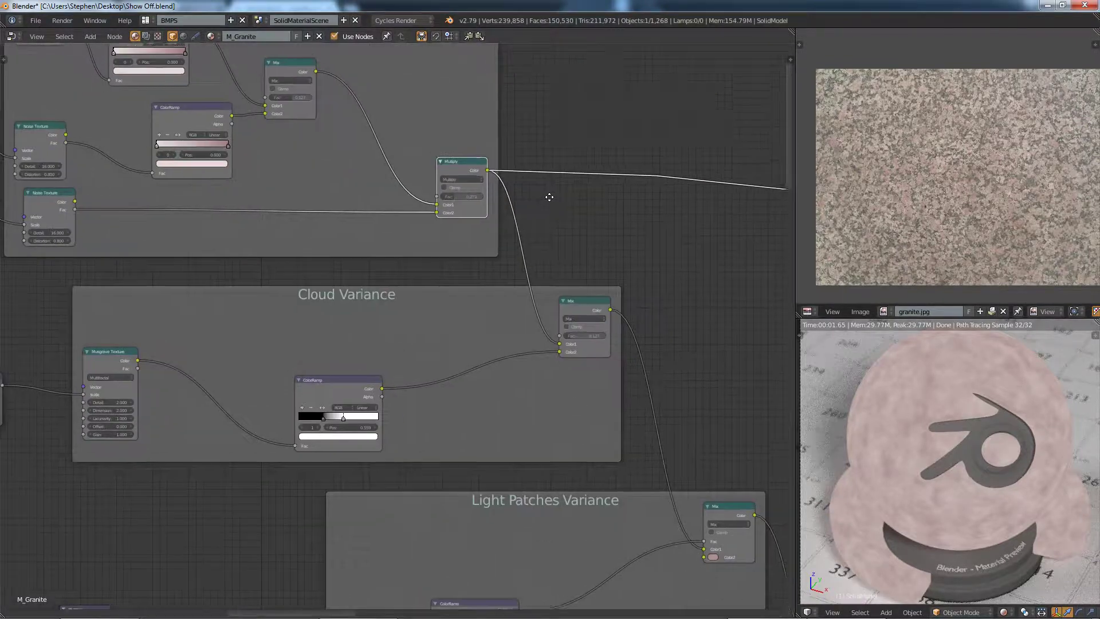
left_click(101, 358, "ctrl+shift")
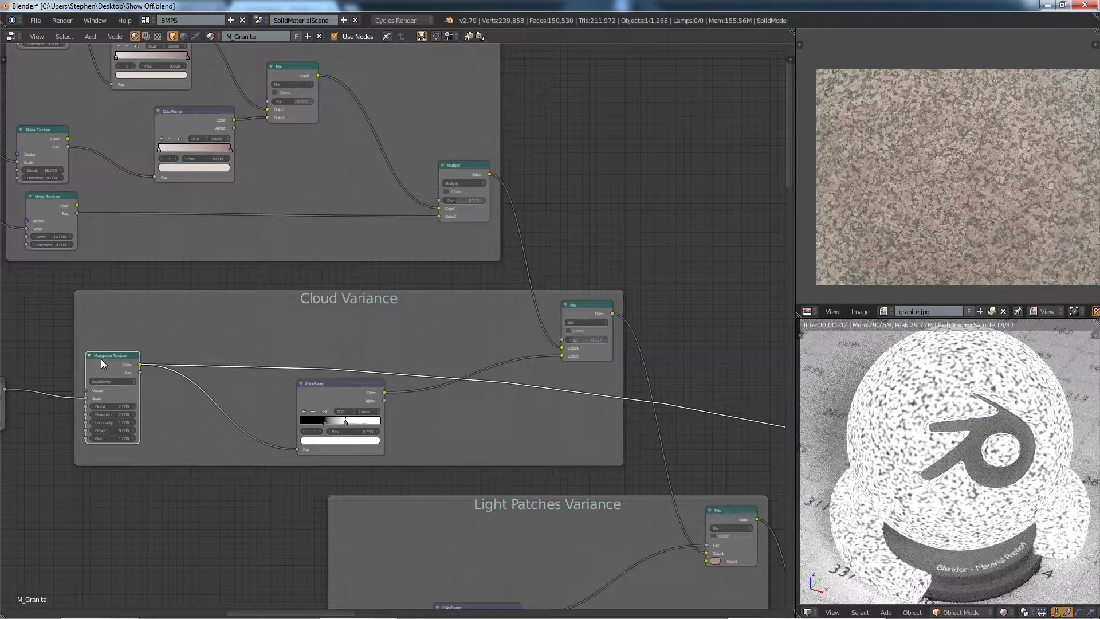
left_click(347, 391, "ctrl+shift")
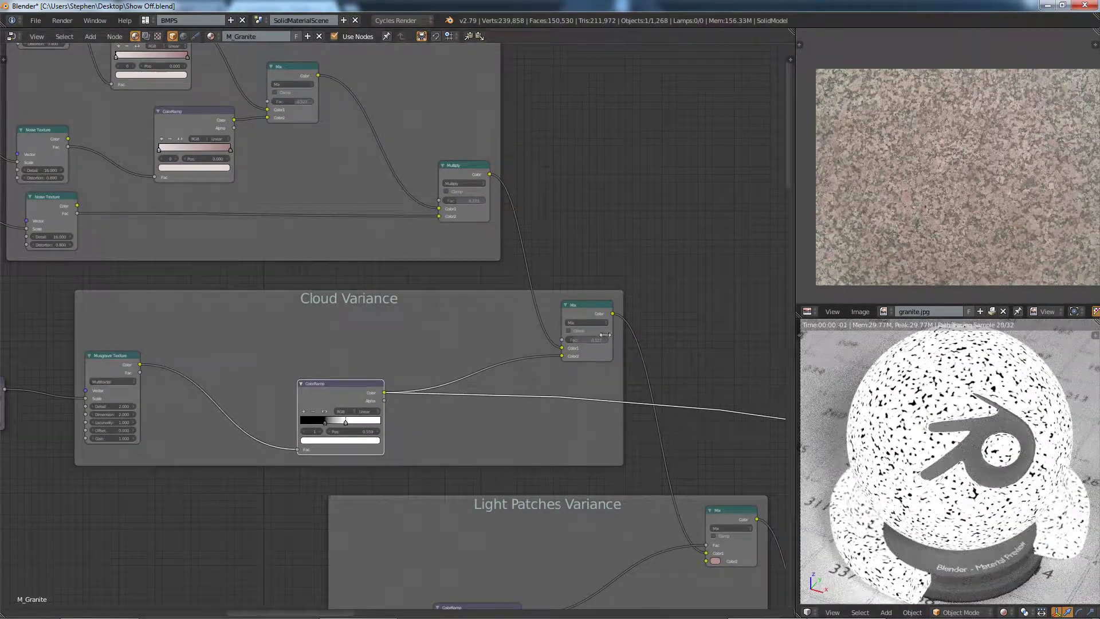
left_click(587, 307, "ctrl+shift")
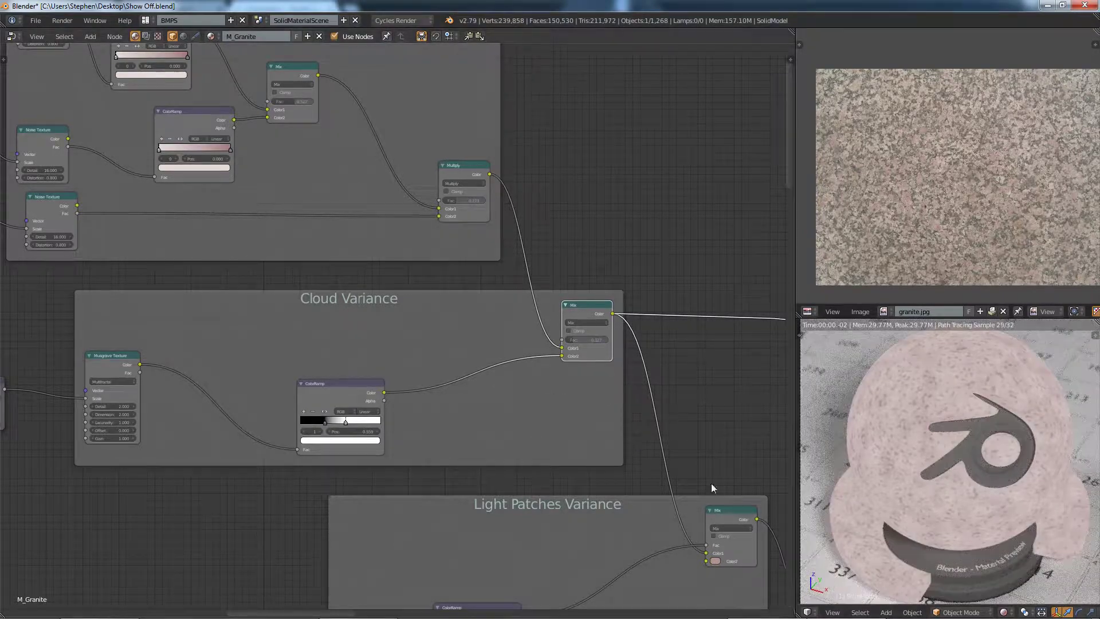
Step: Compare previews of the Light Patches Variance ColorRamp and Mix nodes with the Cloud Variance Mix, and inspect the mixed patches up close
middle_click_drag(668, 460, 597, 316)
left_click(430, 467, "ctrl+shift")
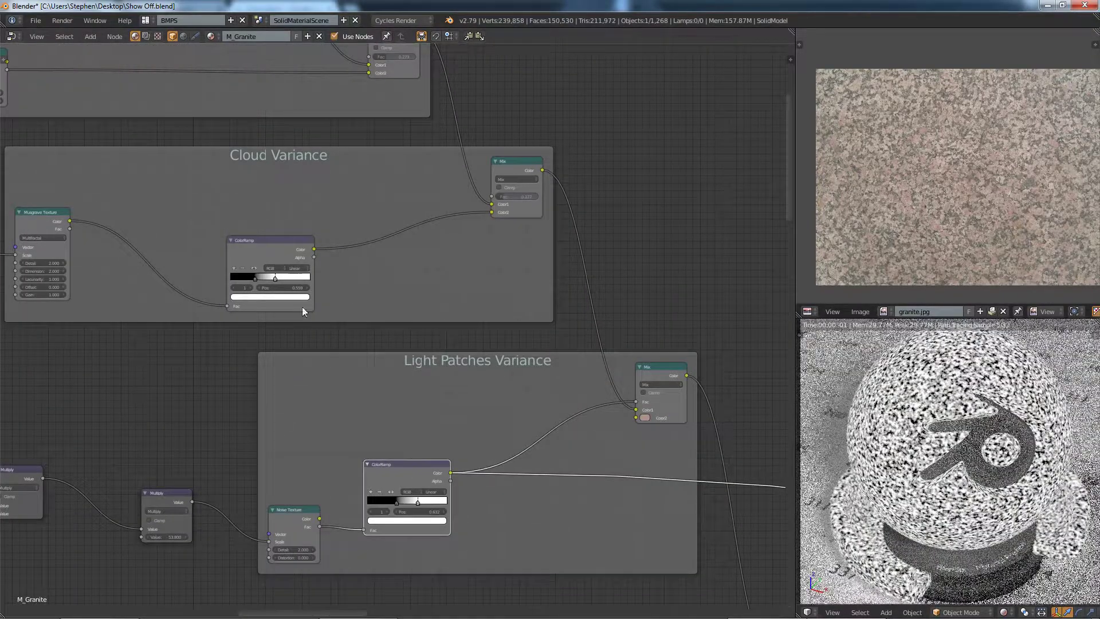
left_click(528, 184, "ctrl+shift")
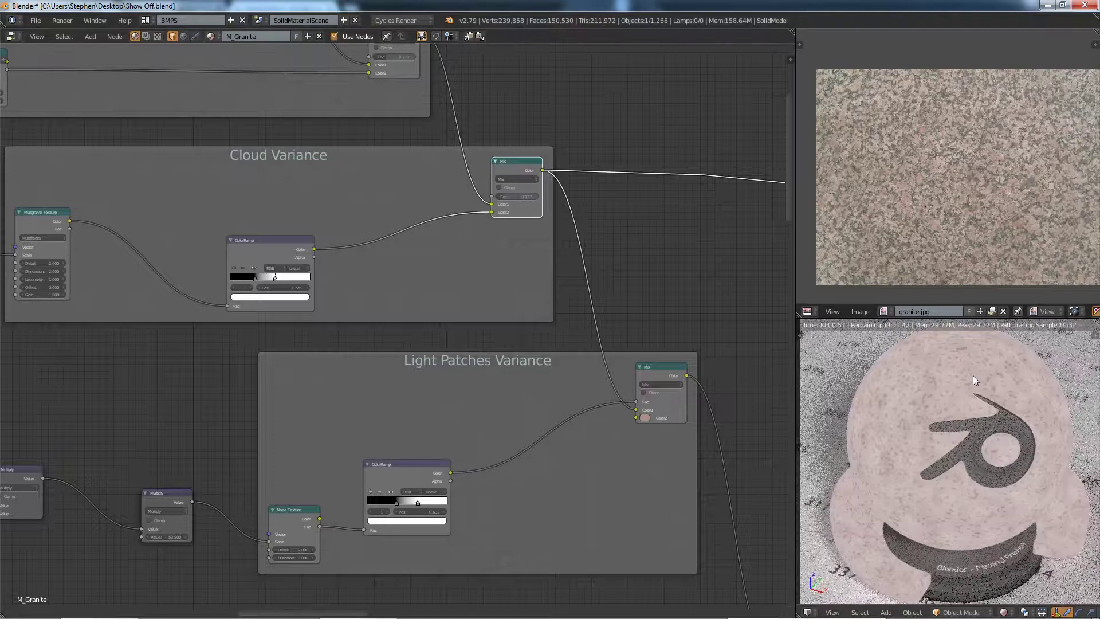
left_click(439, 483, "ctrl+shift")
left_click(668, 370, "ctrl+shift")
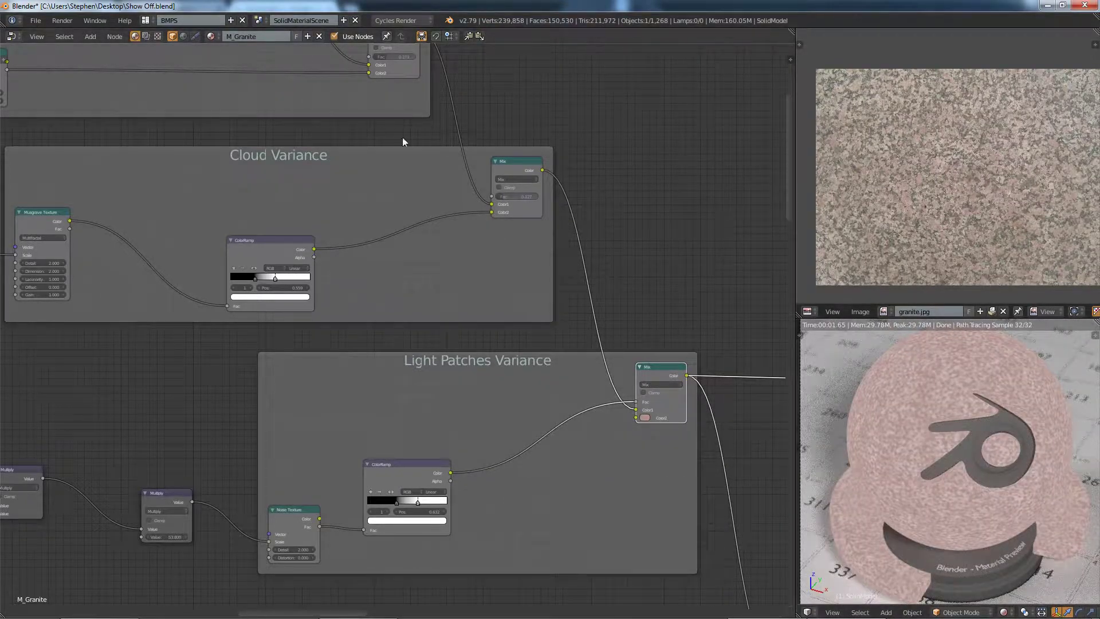
scroll(988, 408, "up", 6)
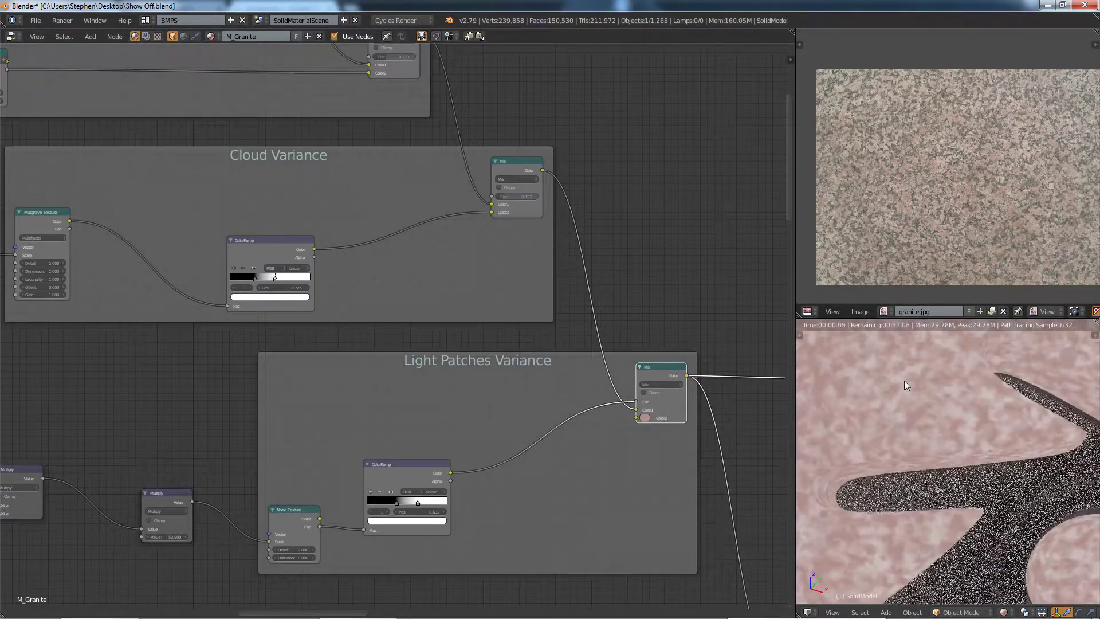
middle_click_drag(877, 373, 1019, 452, "shift")
scroll(953, 417, "up", 3)
scroll(953, 417, "down", 4)
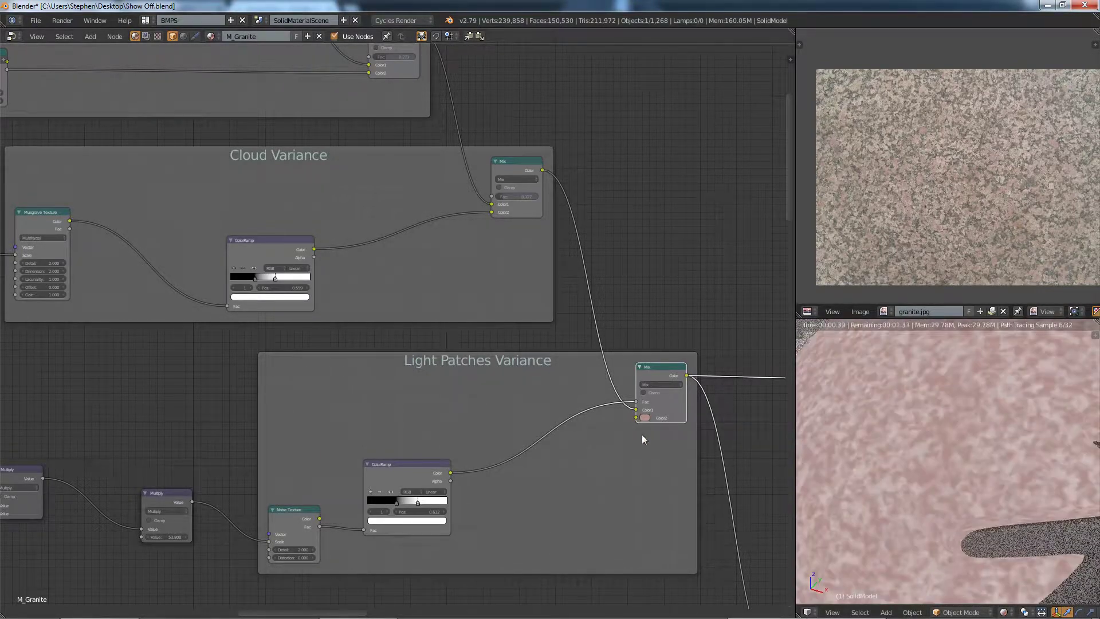
Step: Examine the small light chips in the granite.jpg reference up close alongside the Light Chips frame
middle_click_drag(616, 372, 540, 155)
scroll(565, 267, "down", 4)
scroll(933, 129, "up", 8)
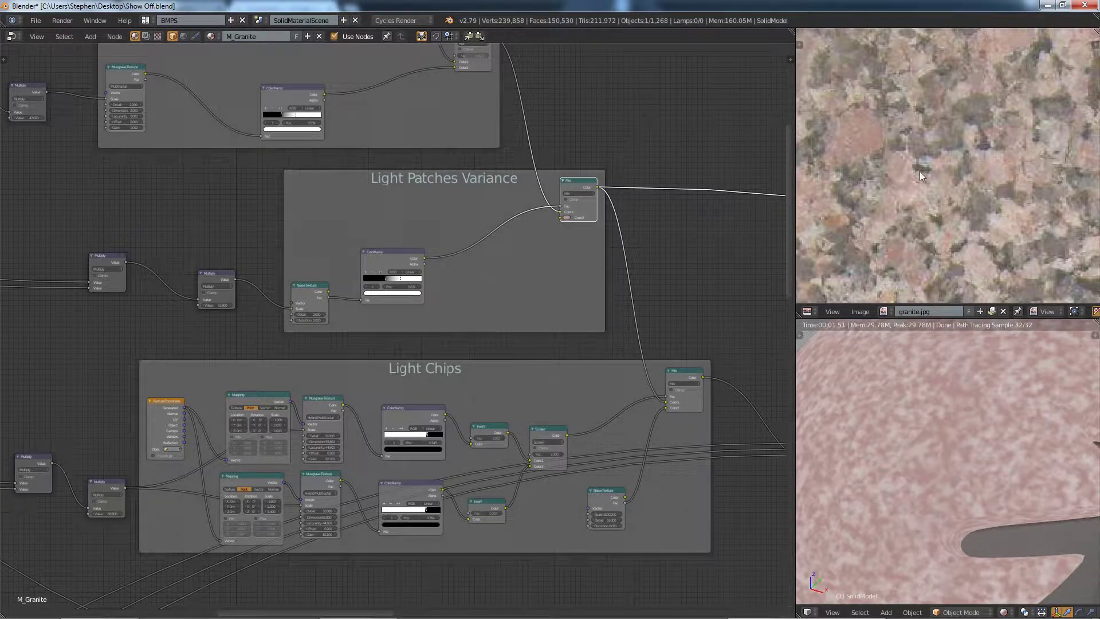
scroll(889, 233, "down", 2)
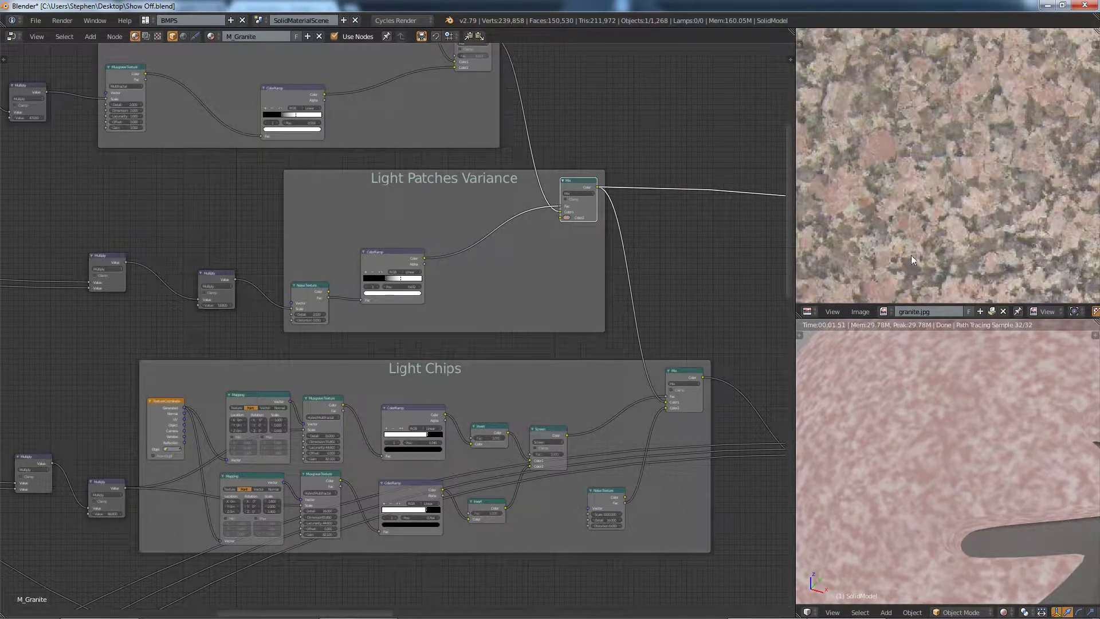
Step: Preview the upper ColorRamp, Screen and Mix nodes of the Light Chips frame and inspect the chips on the model
middle_click_drag(456, 412, 401, 353)
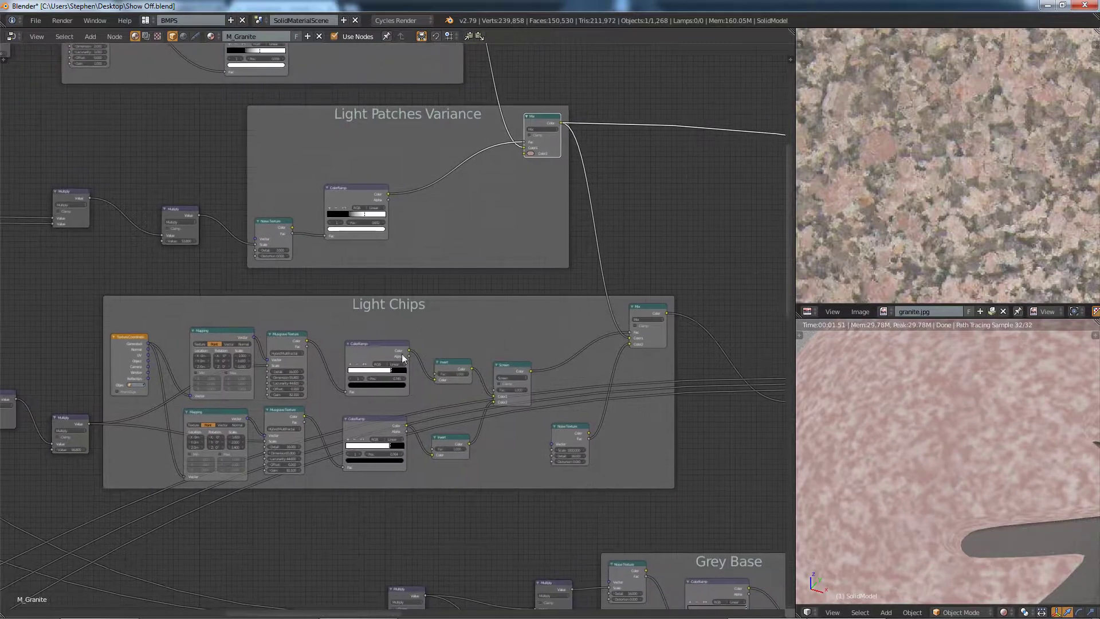
scroll(401, 353, "up", 2)
left_click(418, 343, "ctrl+shift")
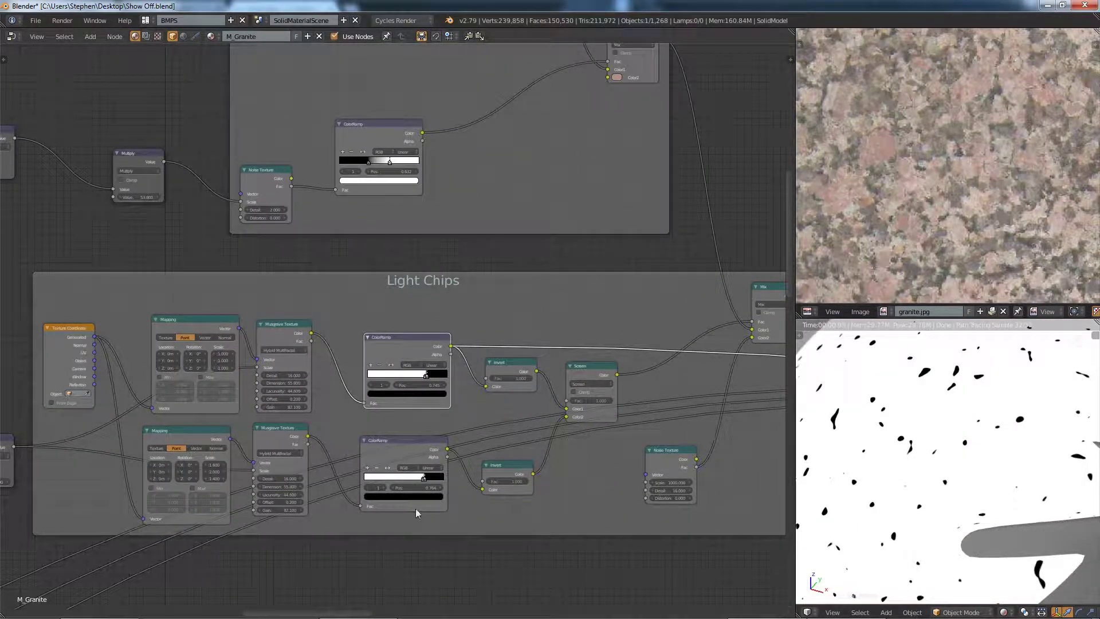
left_click(601, 417, "ctrl+shift")
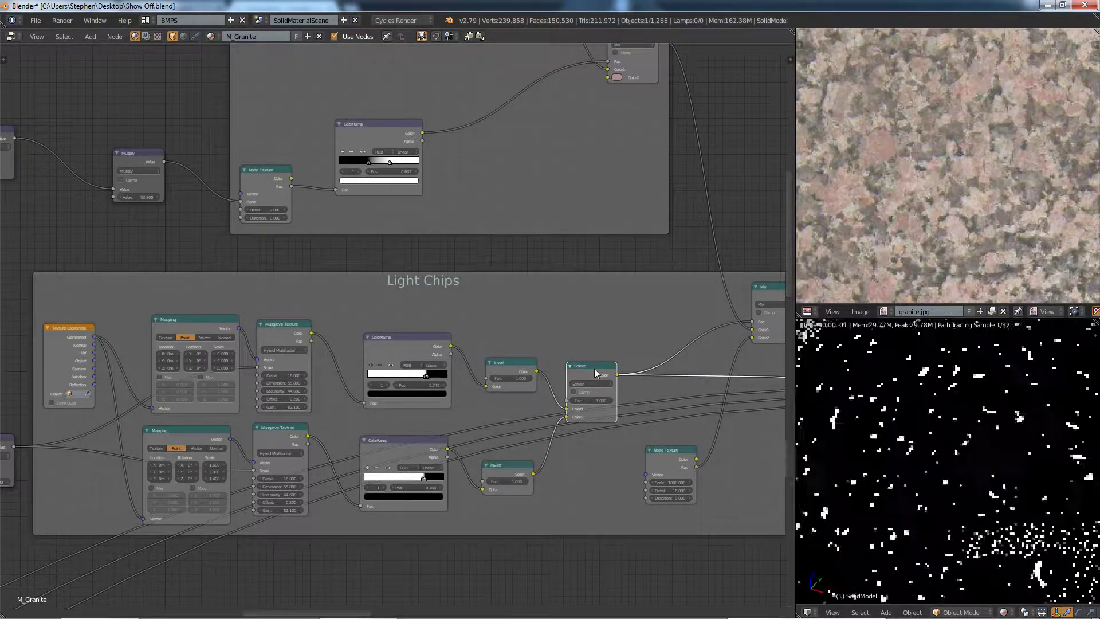
middle_click_drag(598, 406, 404, 397)
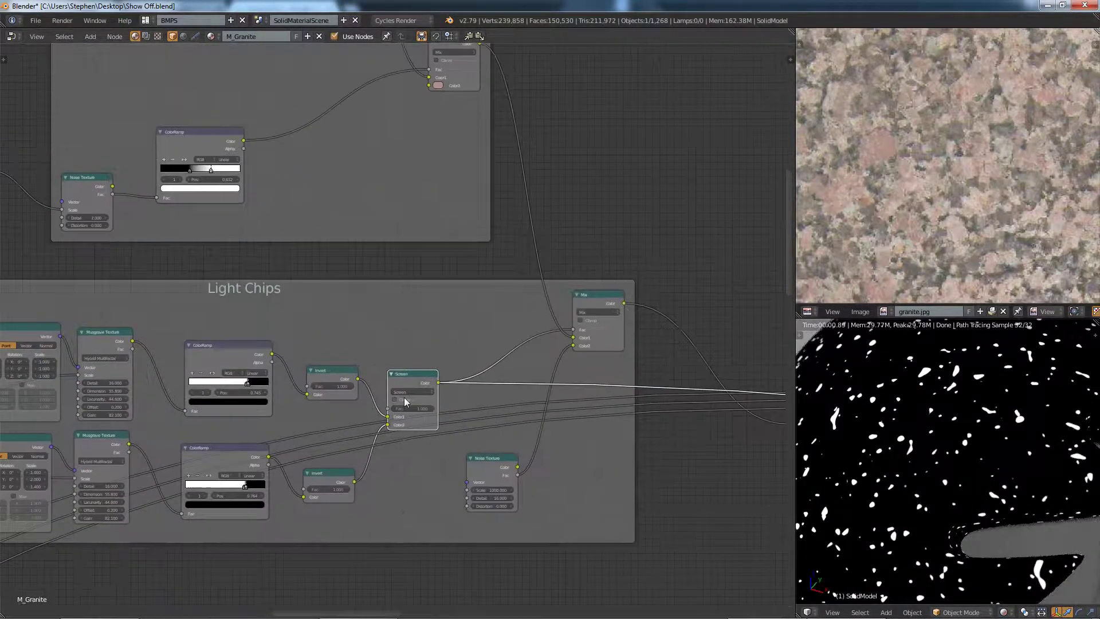
left_click(585, 310, "ctrl+shift")
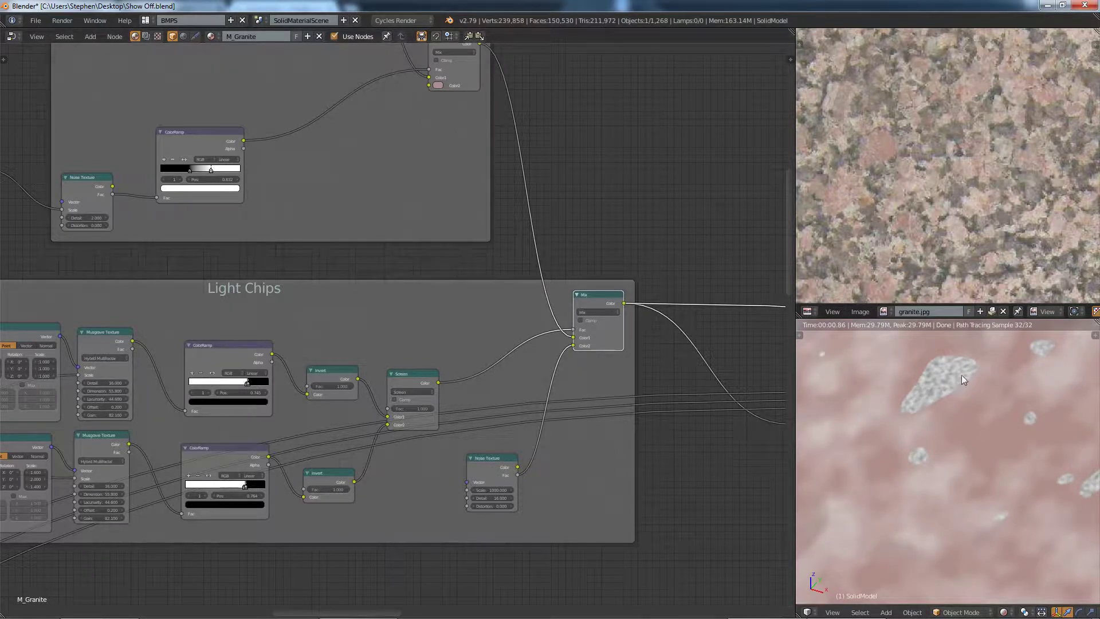
scroll(899, 429, "down", 4)
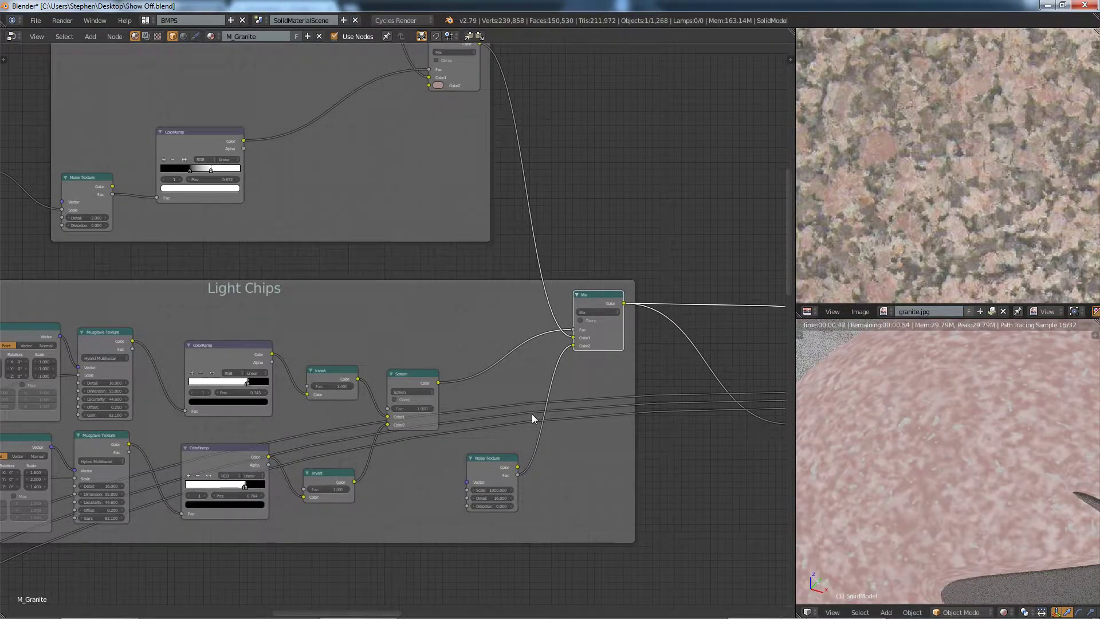
Step: Preview the Hue Saturation node that follows the Light Chips frame on the whole model
scroll(532, 413, "down", 4)
middle_click_drag(660, 435, 472, 396)
scroll(474, 364, "up", 1)
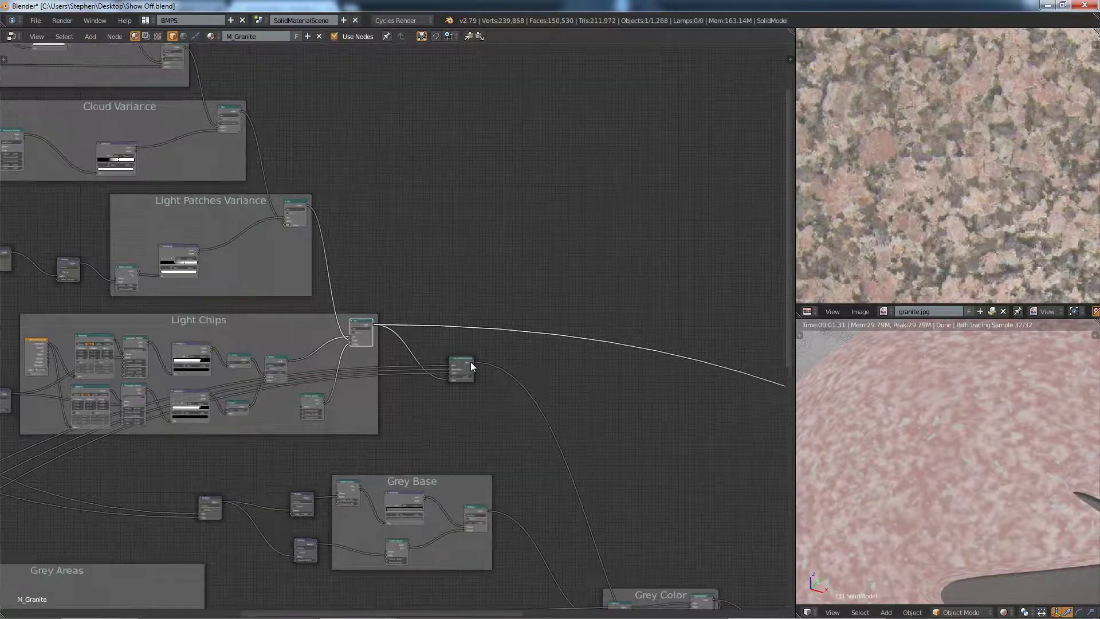
left_click(469, 366)
scroll(982, 404, "down", 3)
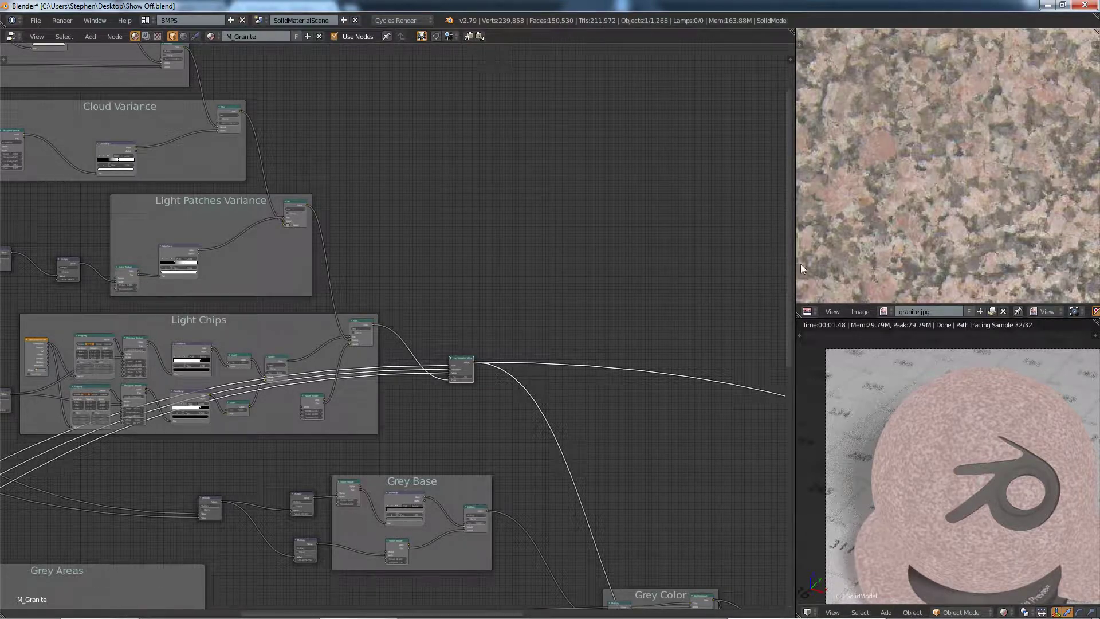
Step: Preview the two Noise Texture nodes and the ColorRamp of the Grey Base frame on a close view of the model
scroll(549, 444, "down", 6)
middle_click_drag(526, 493, 516, 327)
scroll(495, 298, "up", 5)
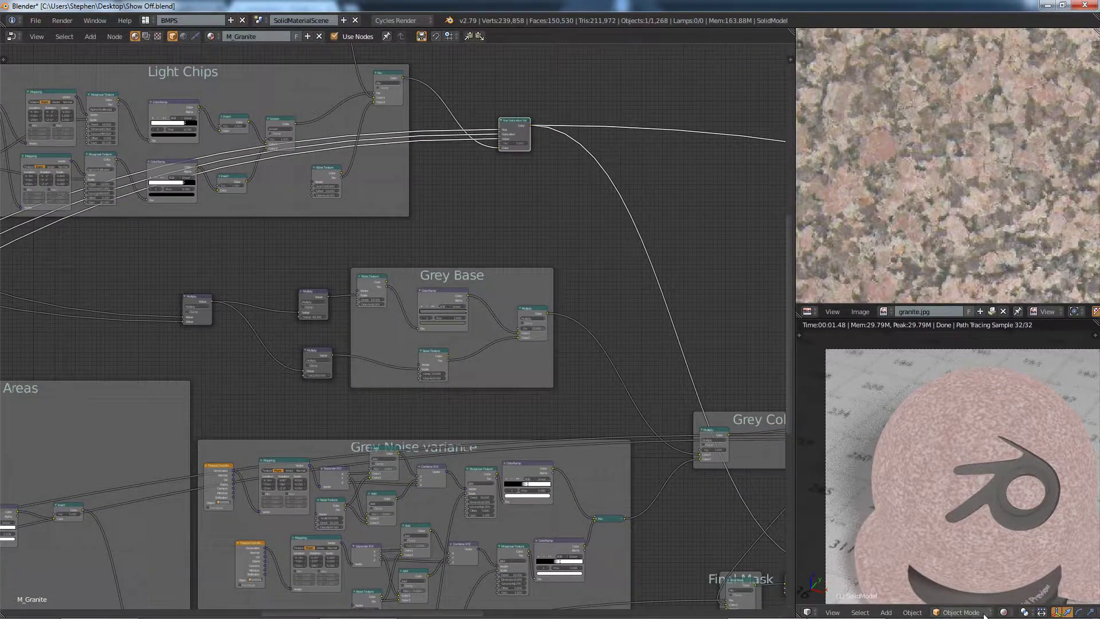
scroll(964, 457, "up", 6)
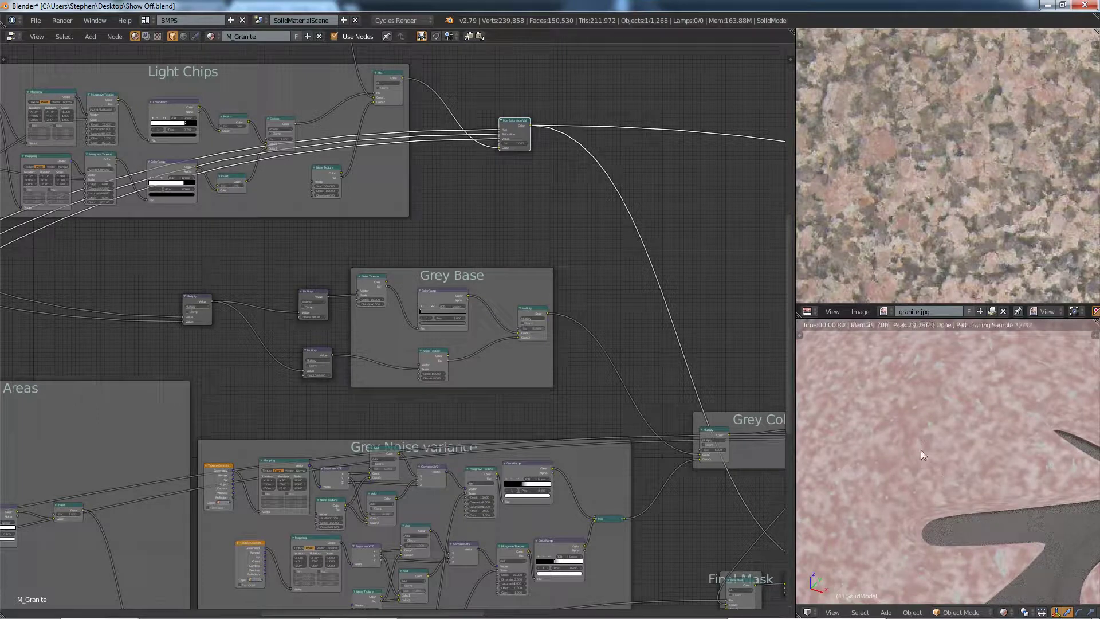
middle_click_drag(615, 360, 554, 318)
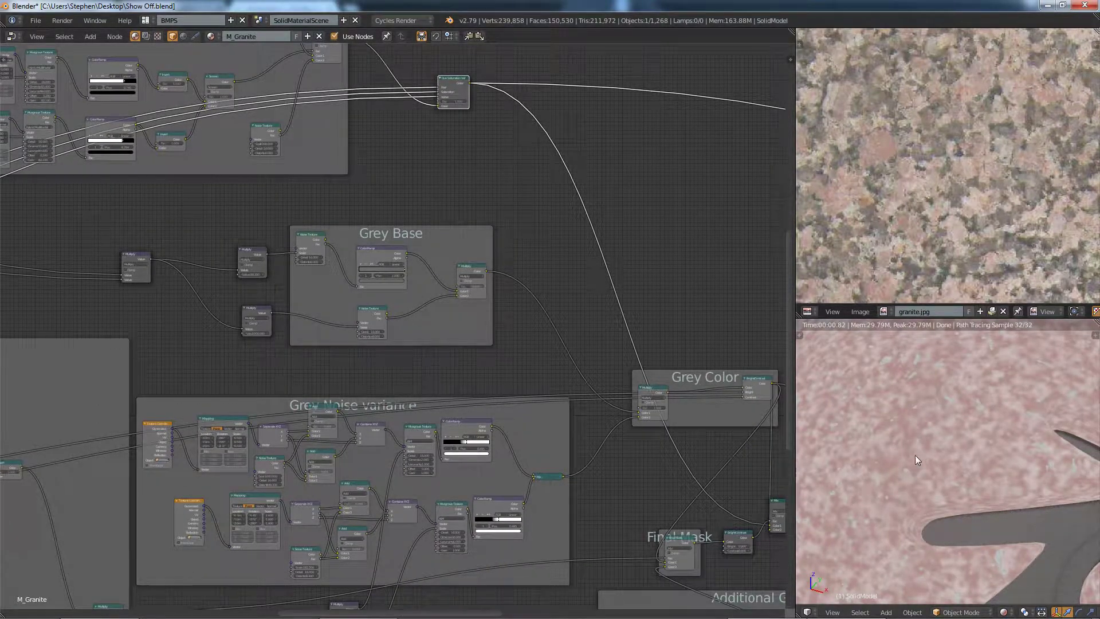
left_click(311, 240, "ctrl+shift")
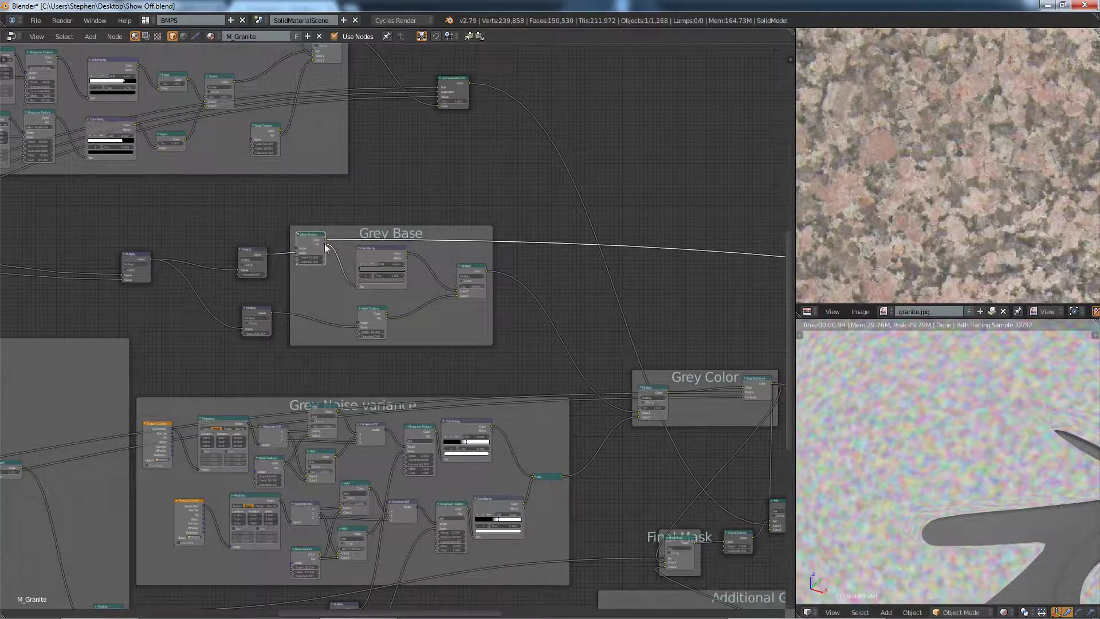
left_click(308, 237, "ctrl+shift")
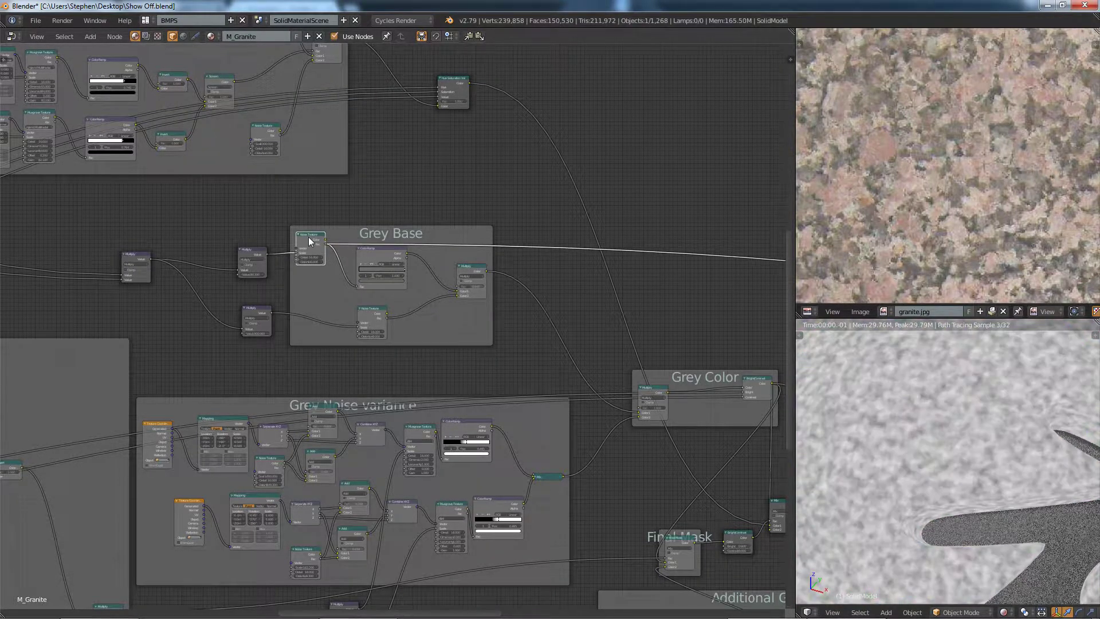
left_click(370, 317, "ctrl+shift")
left_click(378, 259, "ctrl+shift")
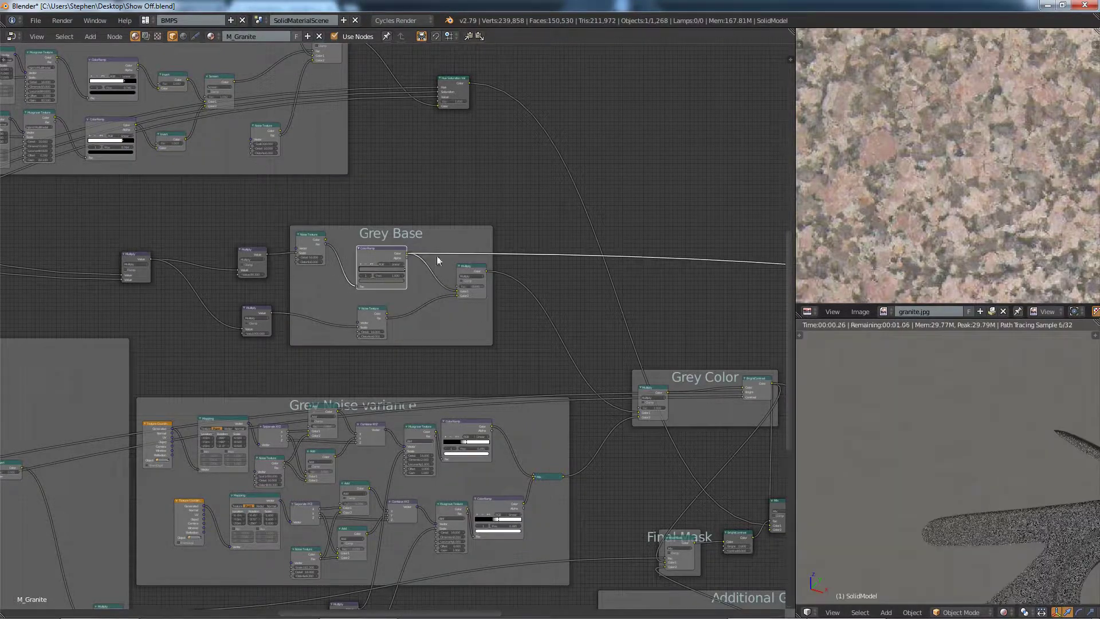
Step: Examine the Grey Base ColorRamp settings and preview the frame's Multiply node on the whole model
scroll(378, 264, "up", 2)
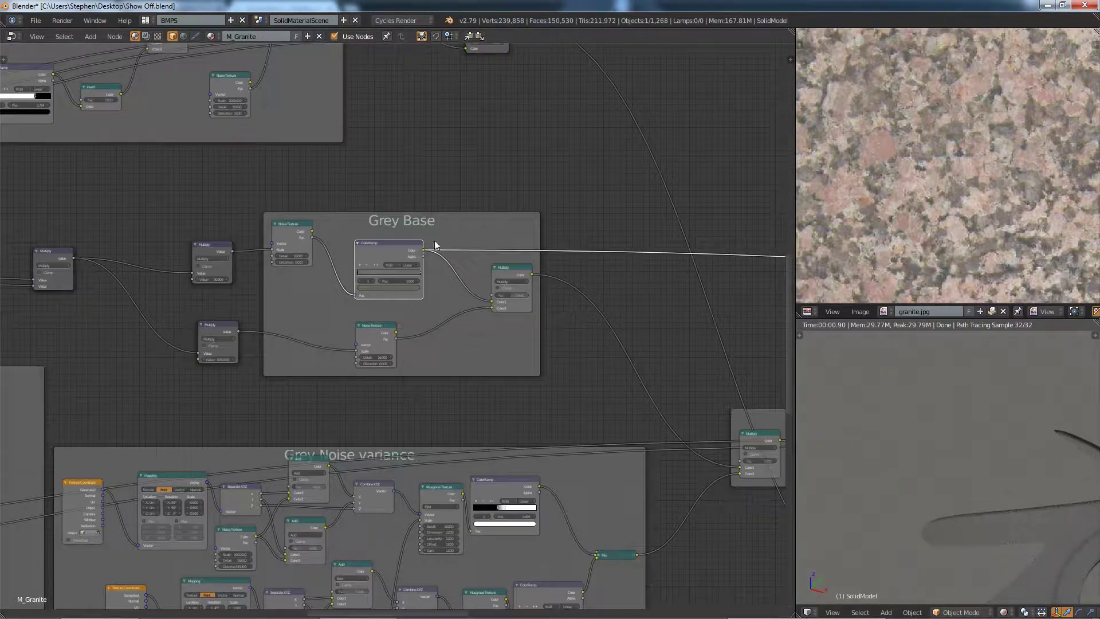
scroll(414, 294, "up", 3)
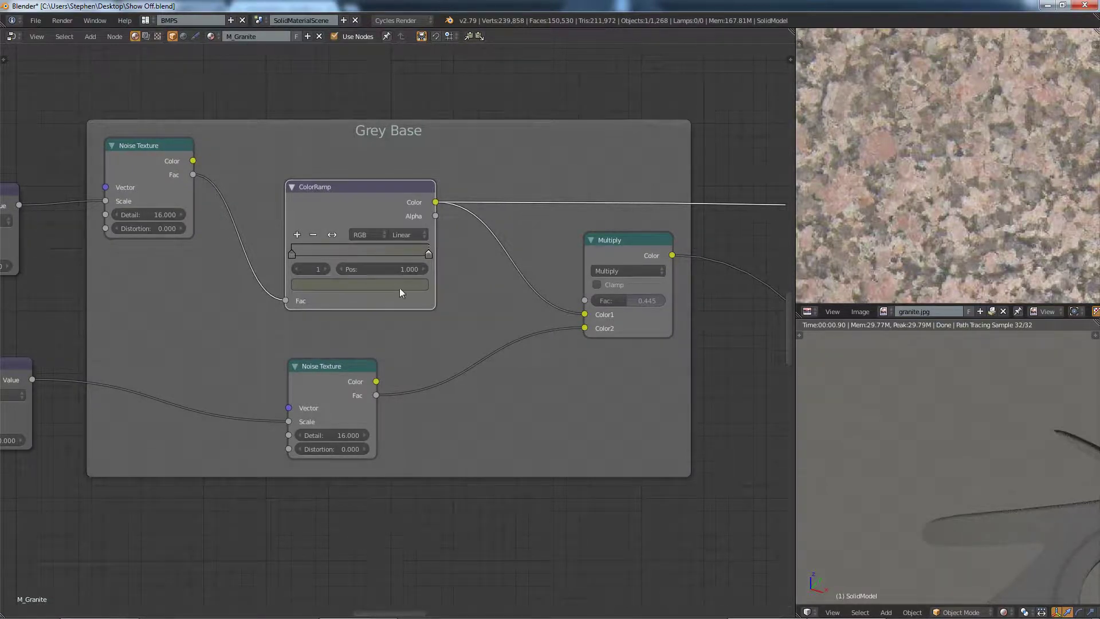
left_click(617, 249, "ctrl+shift")
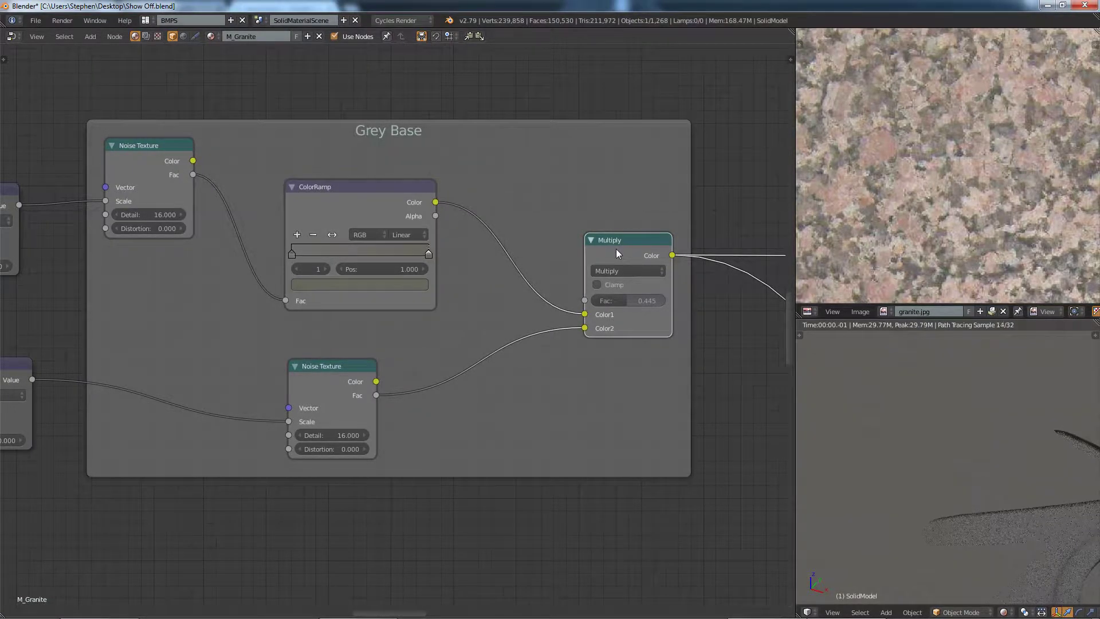
scroll(641, 361, "down", 1)
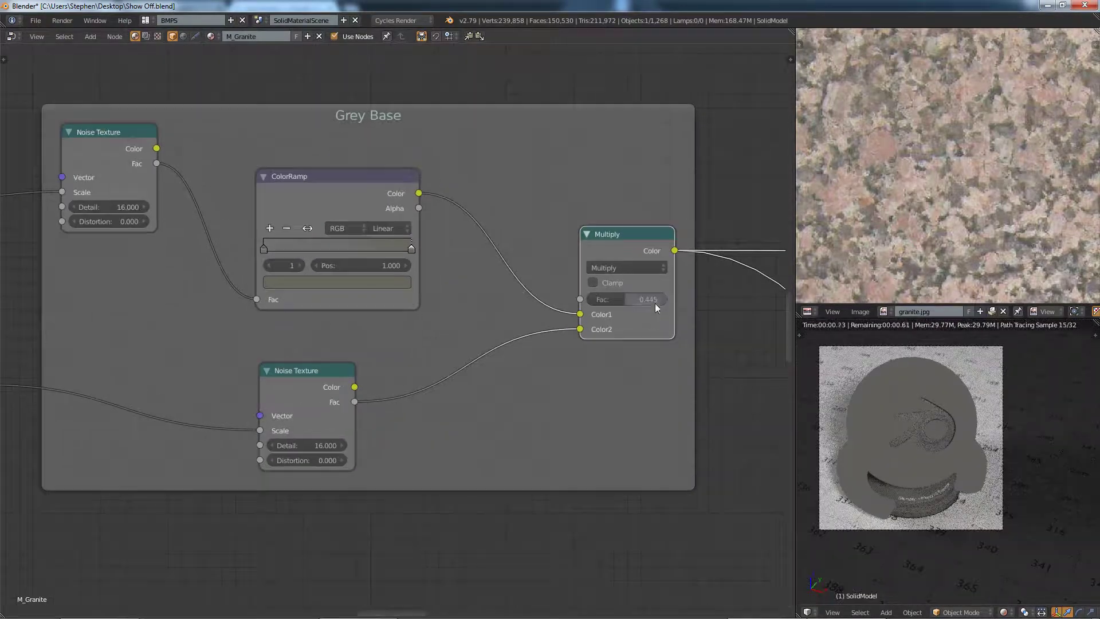
middle_click_drag(640, 361, 439, 354)
scroll(446, 240, "down", 1)
scroll(429, 263, "down", 1)
scroll(482, 240, "up", 2)
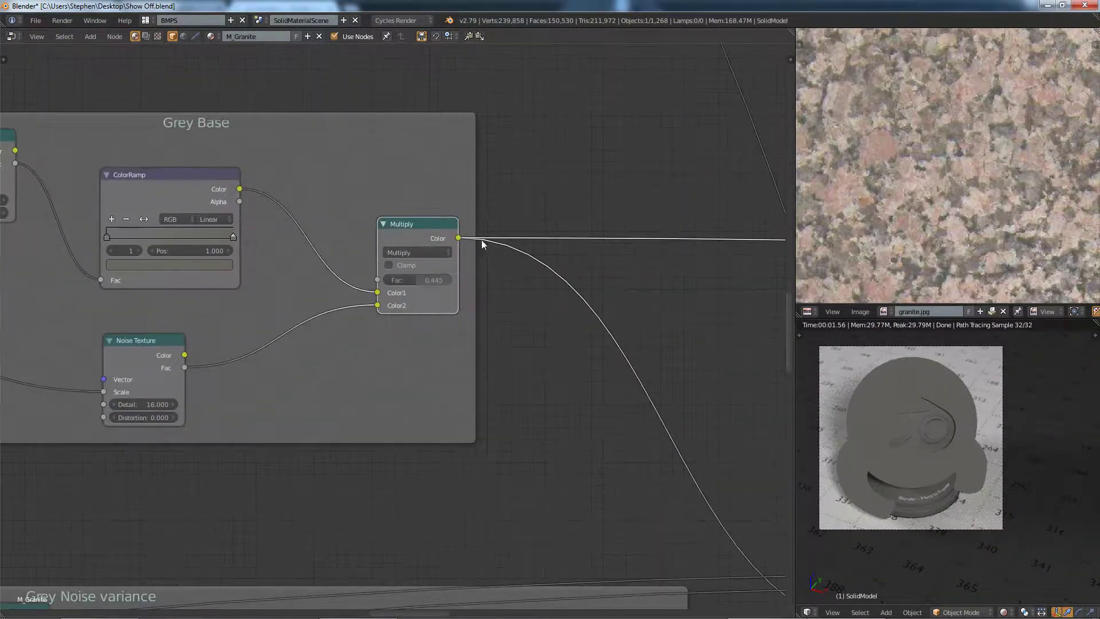
Step: Preview the Multiply node of the Grey Color frame and inspect its grey noise variation up close on the model
scroll(521, 339, "down", 2)
scroll(520, 339, "down", 2)
middle_click_drag(737, 459, 569, 357)
scroll(570, 360, "up", 3)
scroll(569, 359, "down", 1)
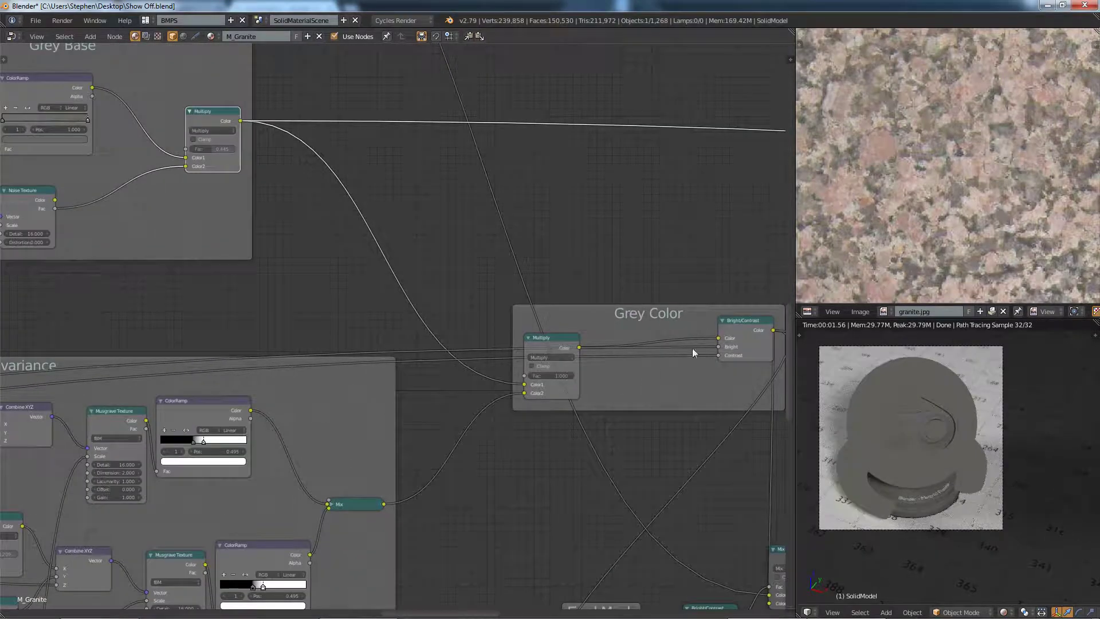
left_click(551, 346, "ctrl+shift")
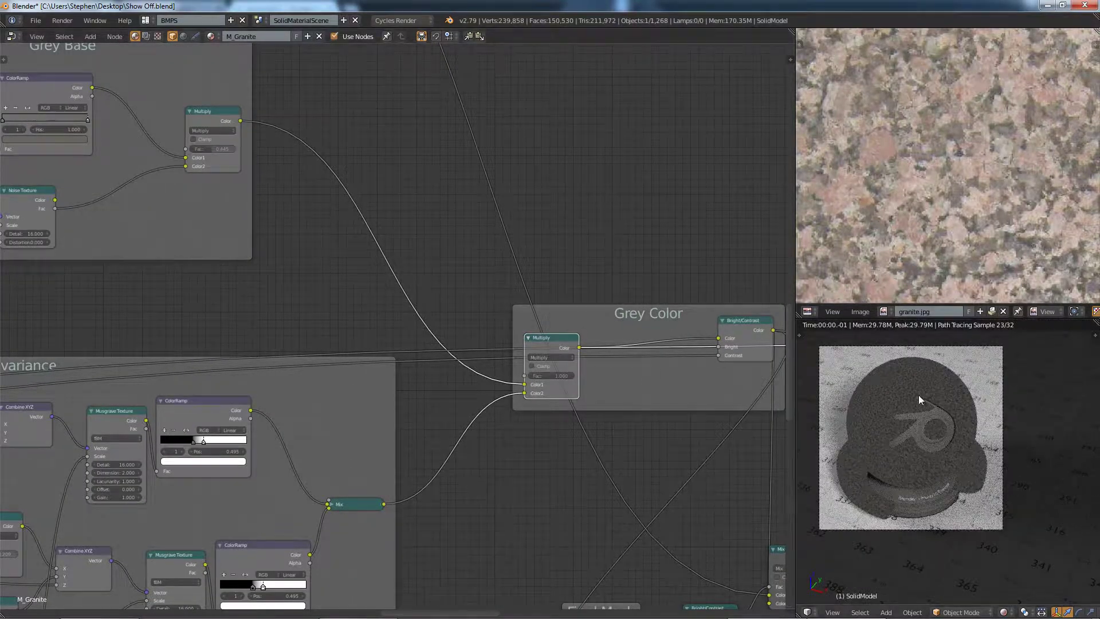
scroll(852, 379, "up", 3)
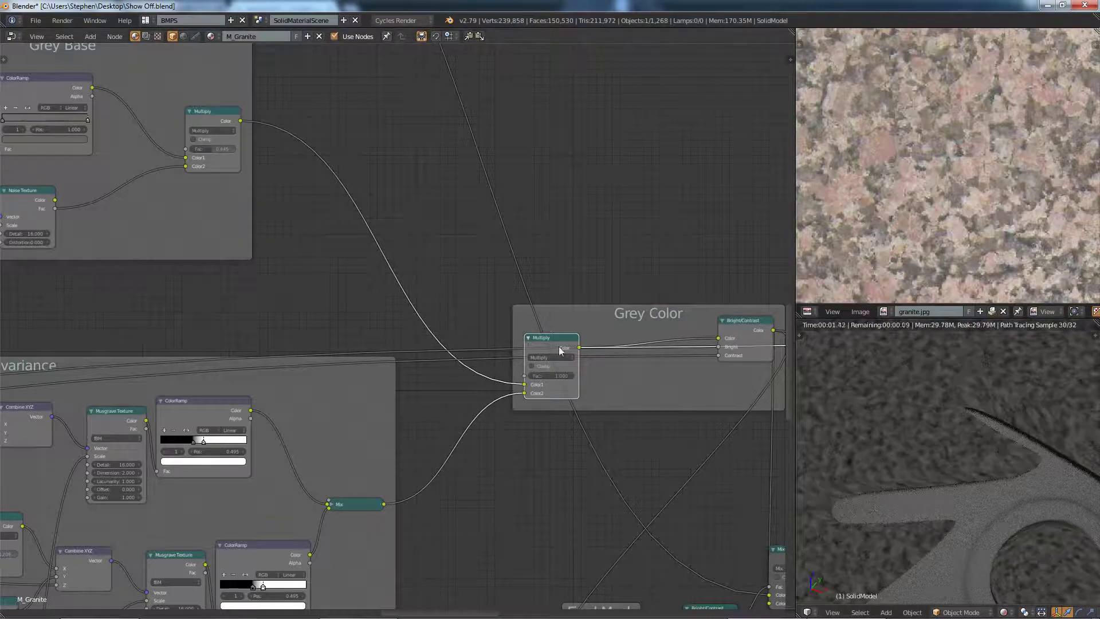
Step: Preview the Bright/Contrast node that follows the Final Mask frame on the whole model
middle_click_drag(536, 380, 295, 377)
scroll(507, 433, "down", 5)
middle_click_drag(422, 573, 539, 439)
scroll(524, 460, "up", 2)
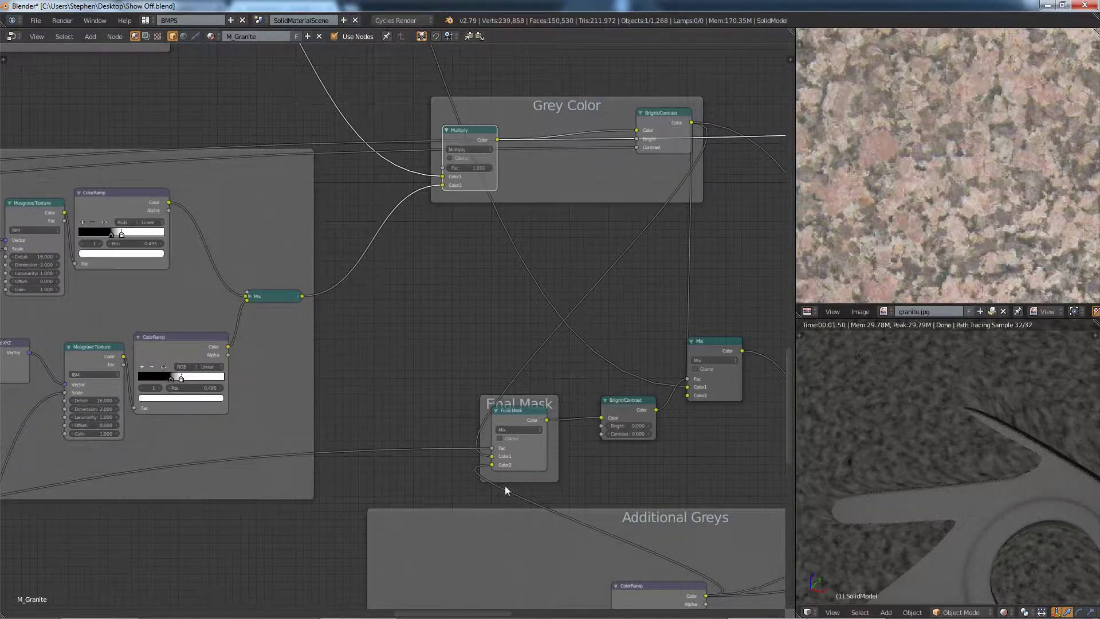
scroll(504, 486, "down", 4)
middle_click_drag(583, 488, 437, 469)
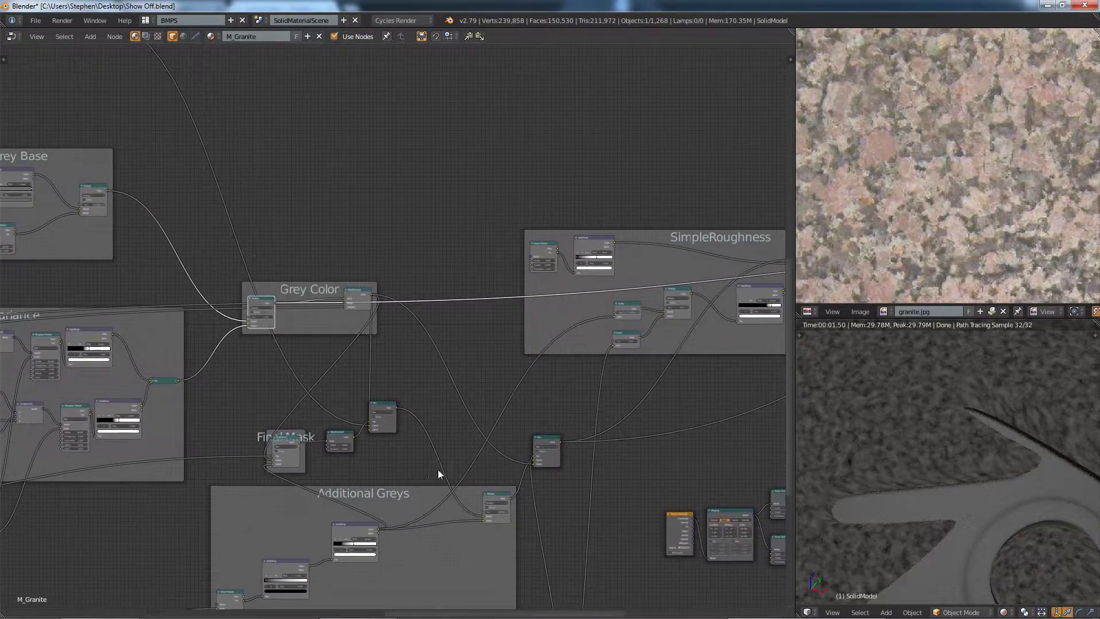
scroll(359, 415, "up", 8, "ctrl")
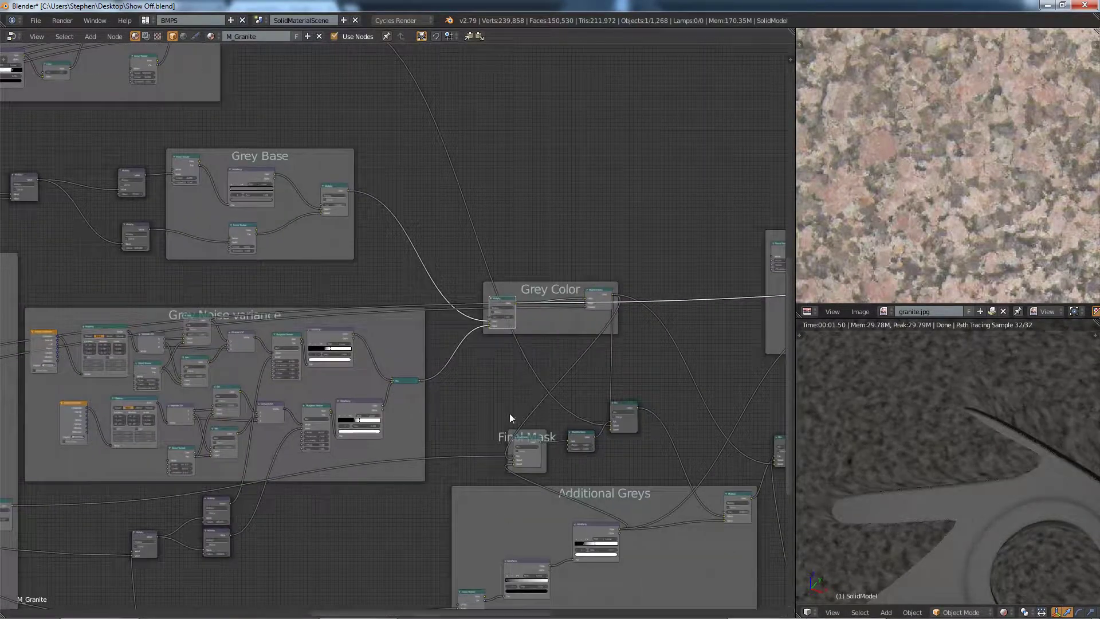
scroll(628, 410, "up", 5)
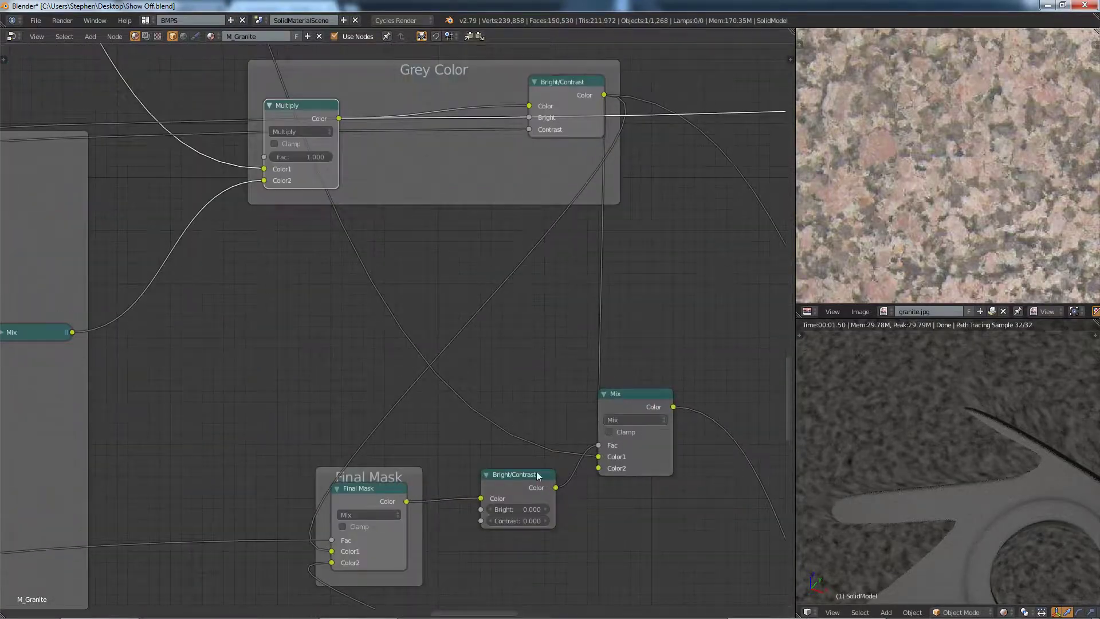
left_click(587, 434, "ctrl+shift")
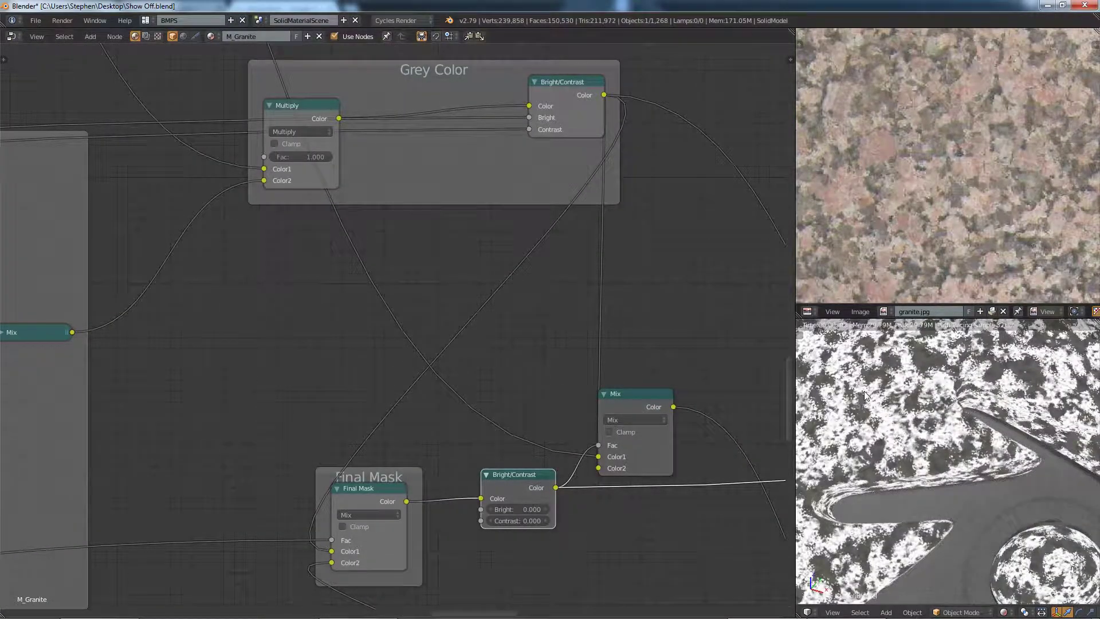
scroll(946, 384, "down", 5)
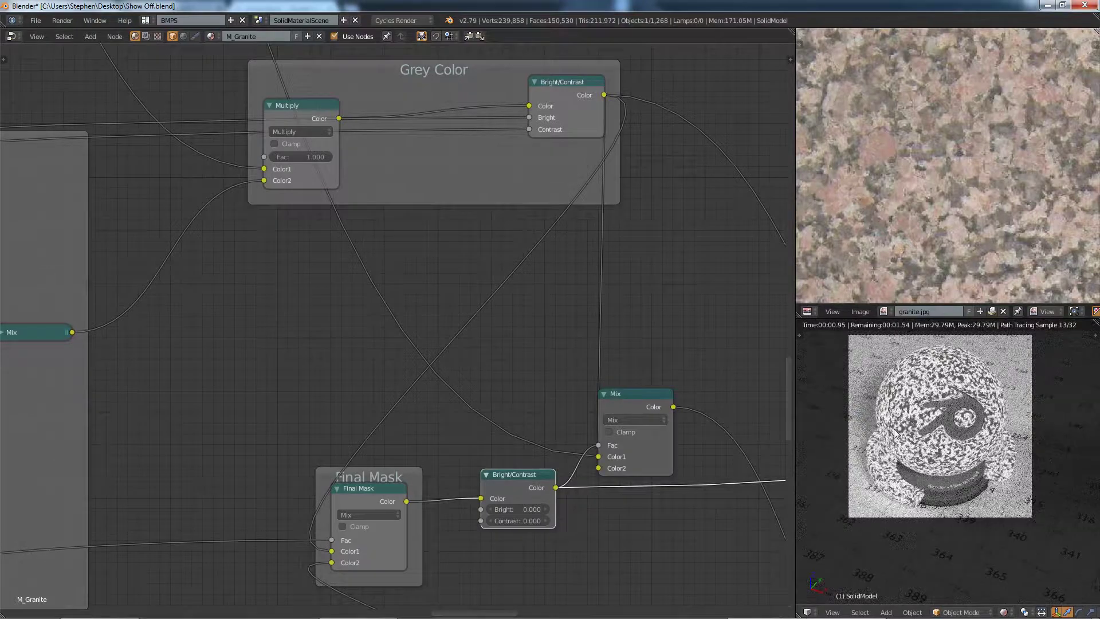
Step: Move the Mix node after Final Mask farther from its inputs and preview the Grey Color frame's Bright/Contrast node on the model
left_click_drag(640, 395, 716, 366)
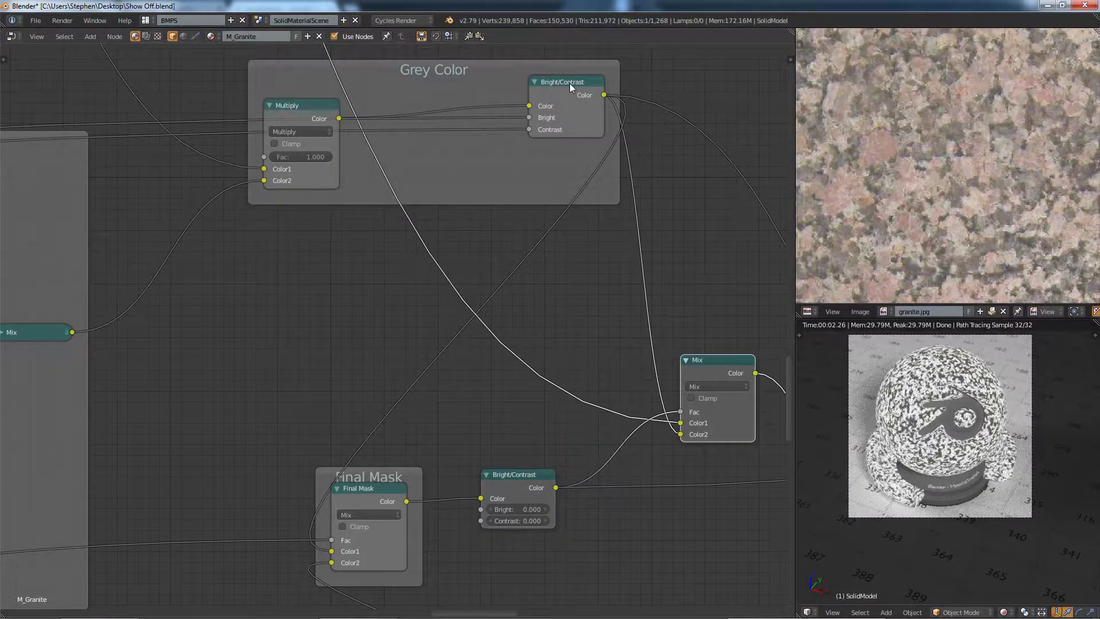
scroll(913, 367, "up", 5)
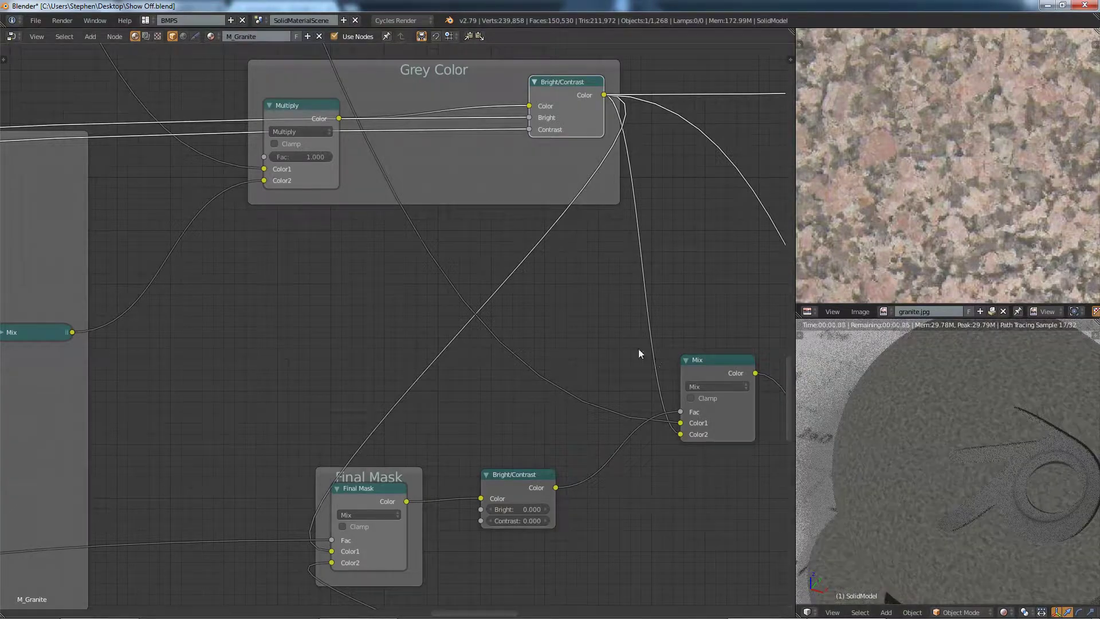
scroll(506, 254, "down", 4)
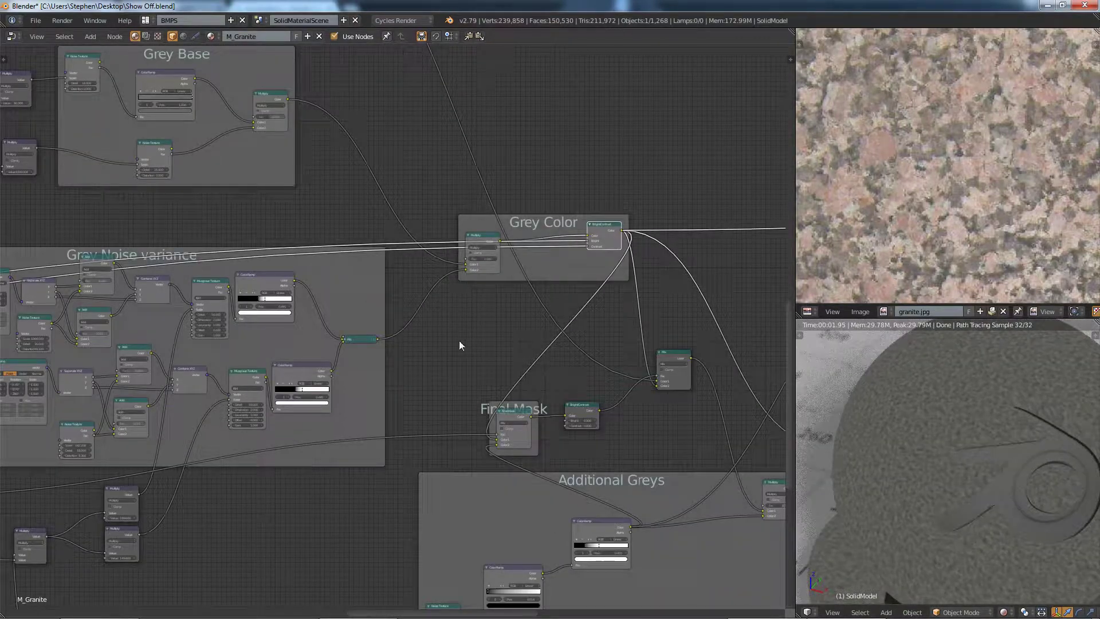
Step: Preview the Multiply node of the Additional Greys frame and the final node of the Grey Chips frame
middle_click_drag(658, 438, 483, 368)
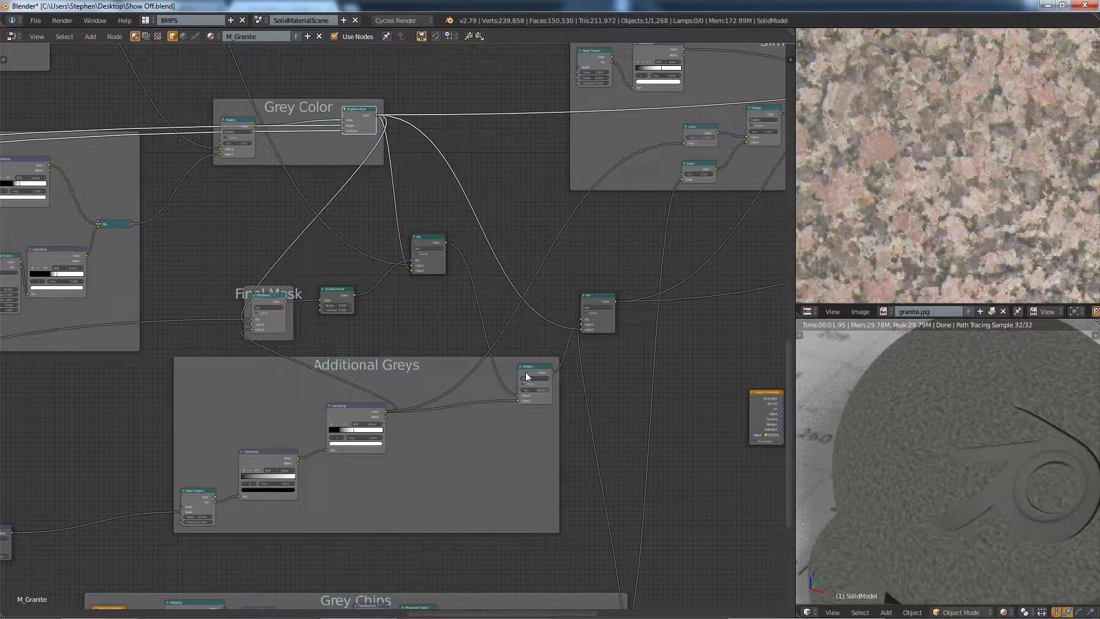
scroll(532, 417, "down", 3)
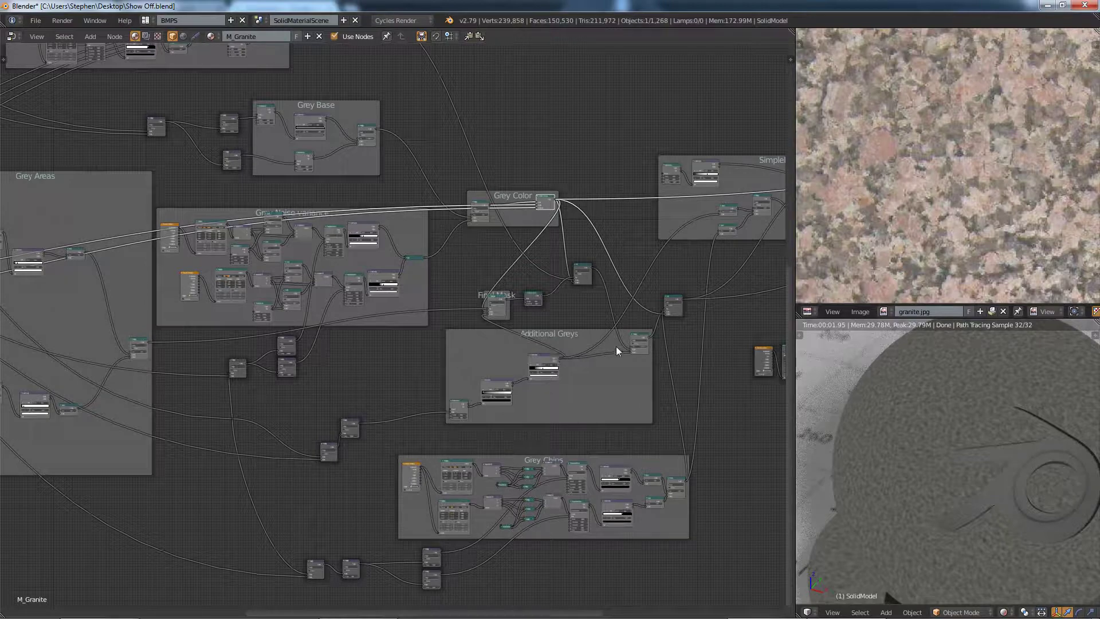
scroll(617, 347, "up", 3)
left_click(642, 332, "ctrl+shift")
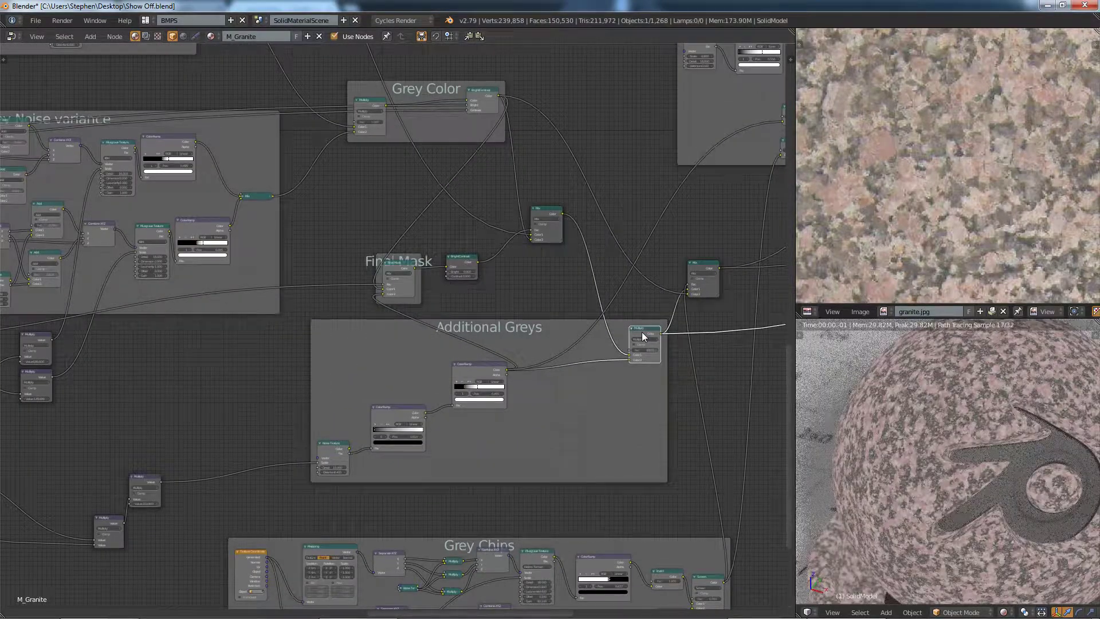
left_click(704, 577, "ctrl+shift")
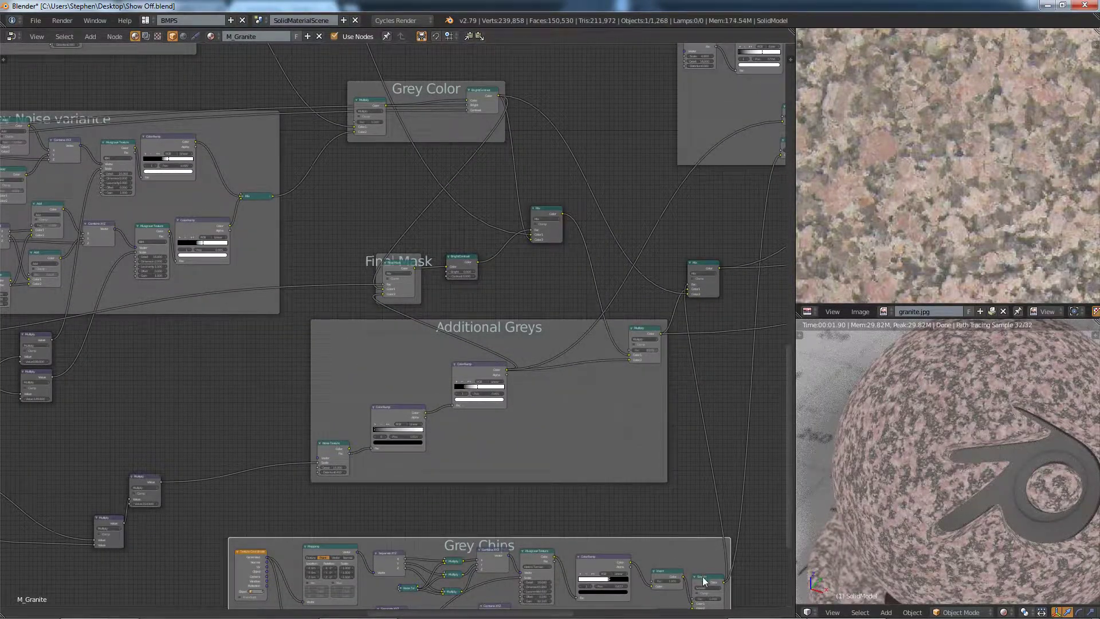
scroll(693, 378, "down", 3)
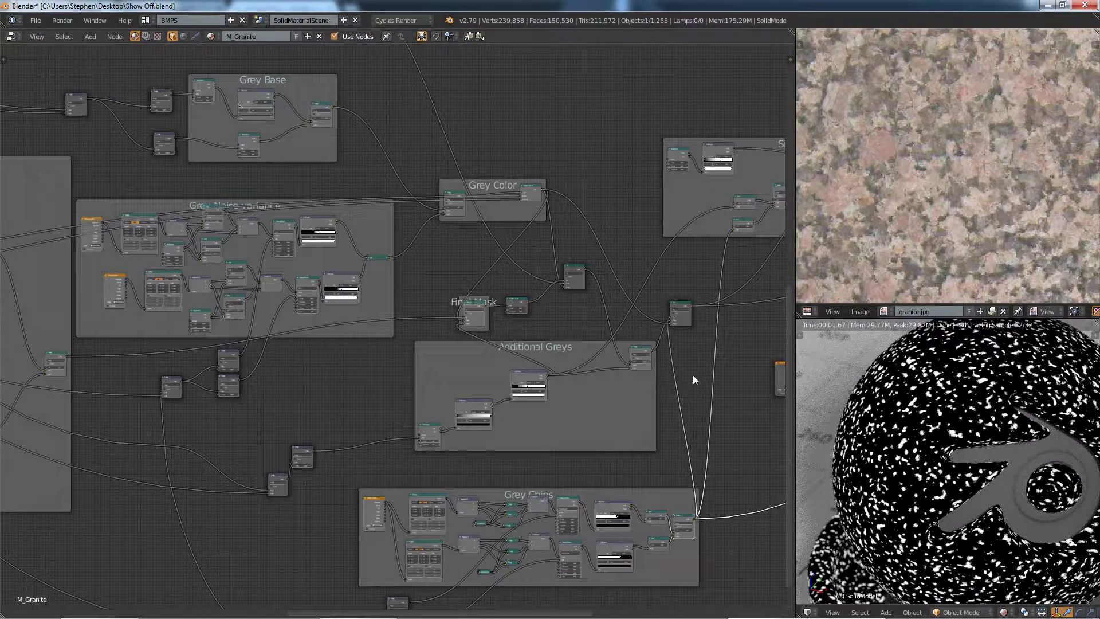
Step: Examine the two UV Distortion frames and the Musgrave Texture, Darken and Multiply nodes of the Grey Areas frame
middle_click_drag(695, 375, 774, 381)
middle_click_drag(426, 341, 636, 416)
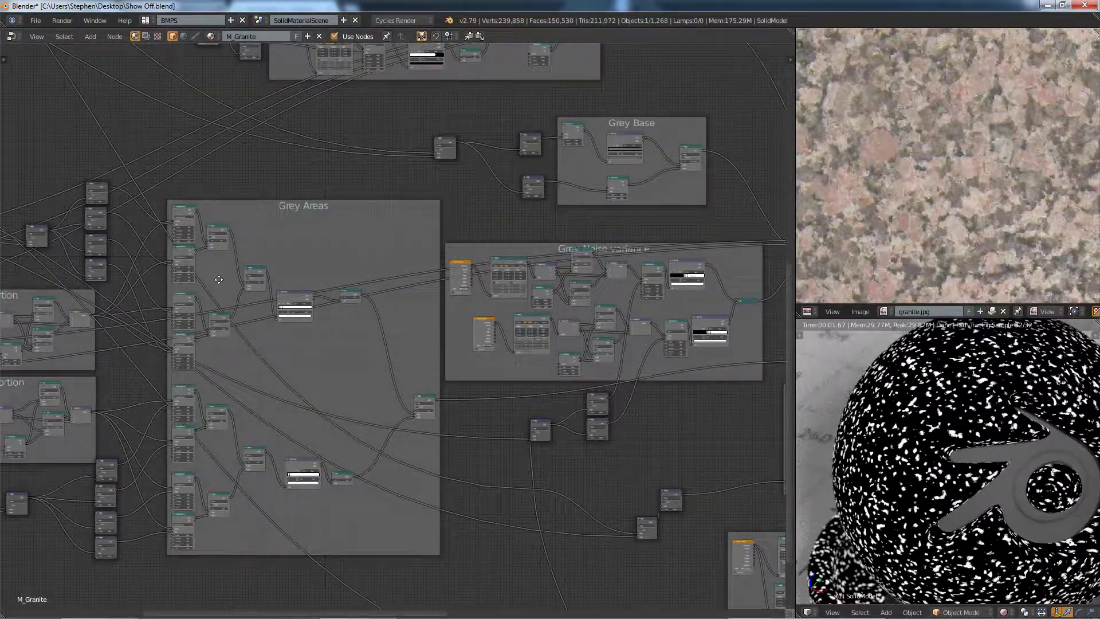
middle_click_drag(183, 251, 454, 118)
scroll(363, 205, "up", 9)
middle_click_drag(320, 298, 521, 293)
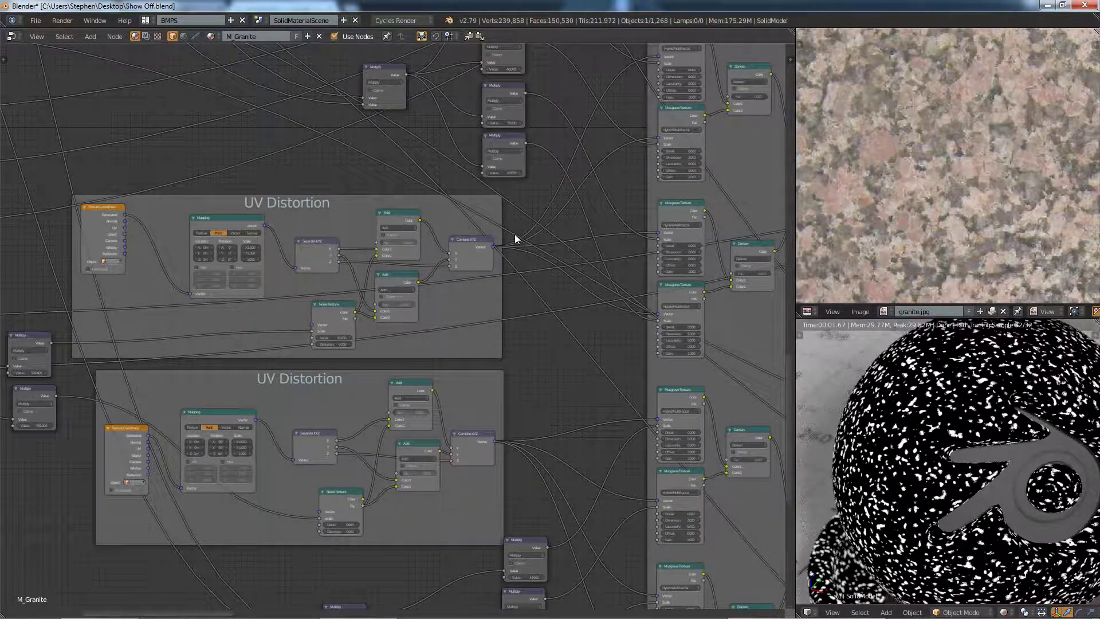
right_click_drag(504, 237, 506, 255, "ctrl")
scroll(505, 411, "right", 5, "ctrl")
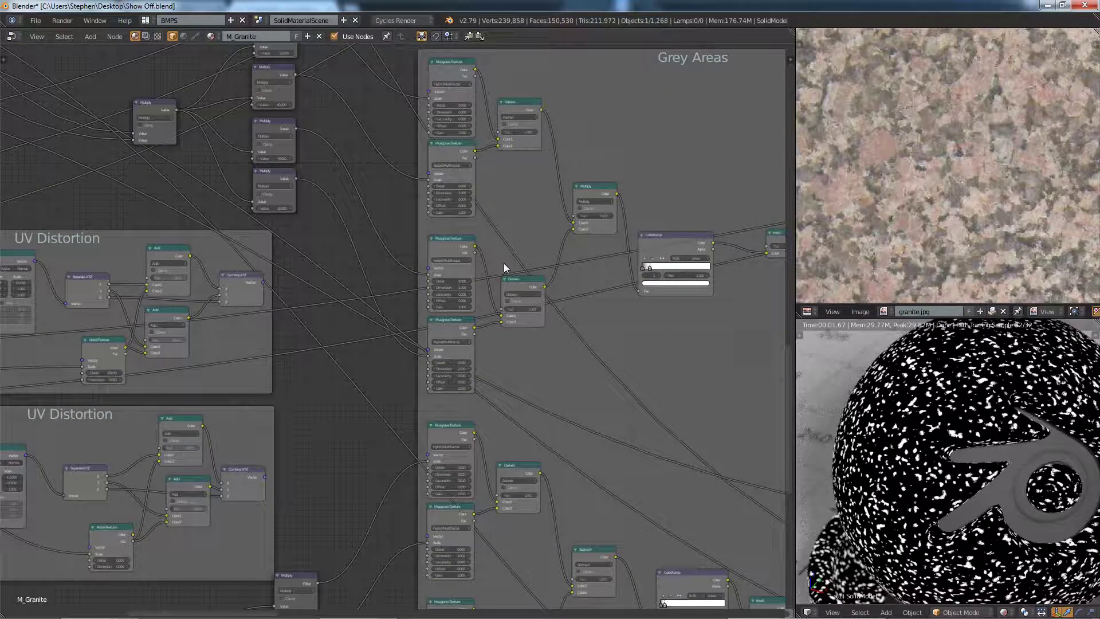
scroll(504, 252, "right", 4, "ctrl")
scroll(505, 252, "up", 2, "shift")
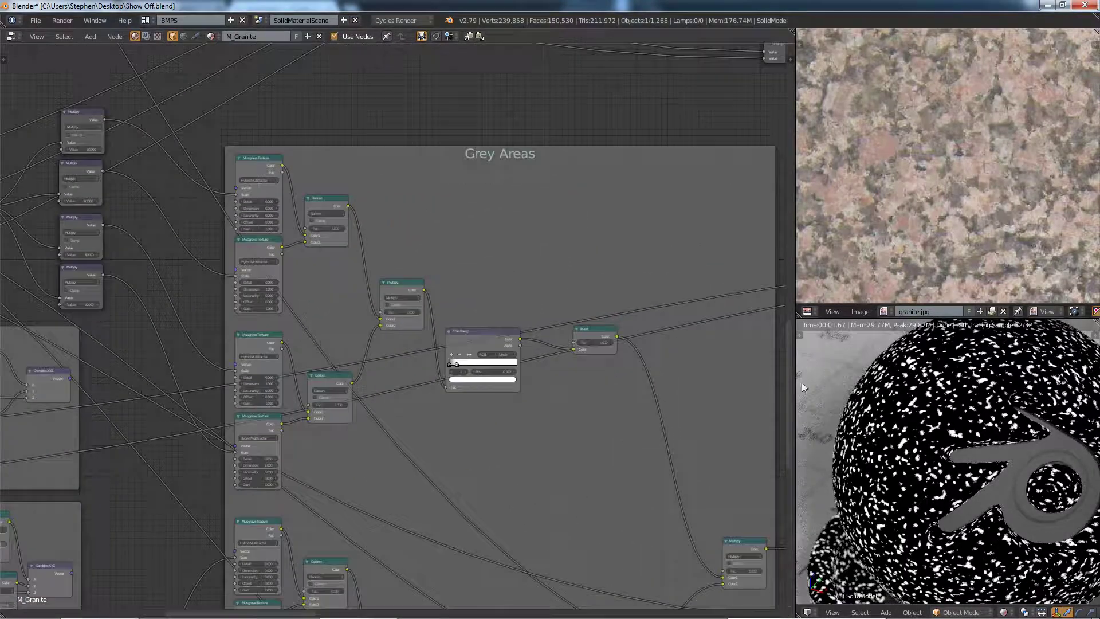
scroll(235, 169, "up", 5)
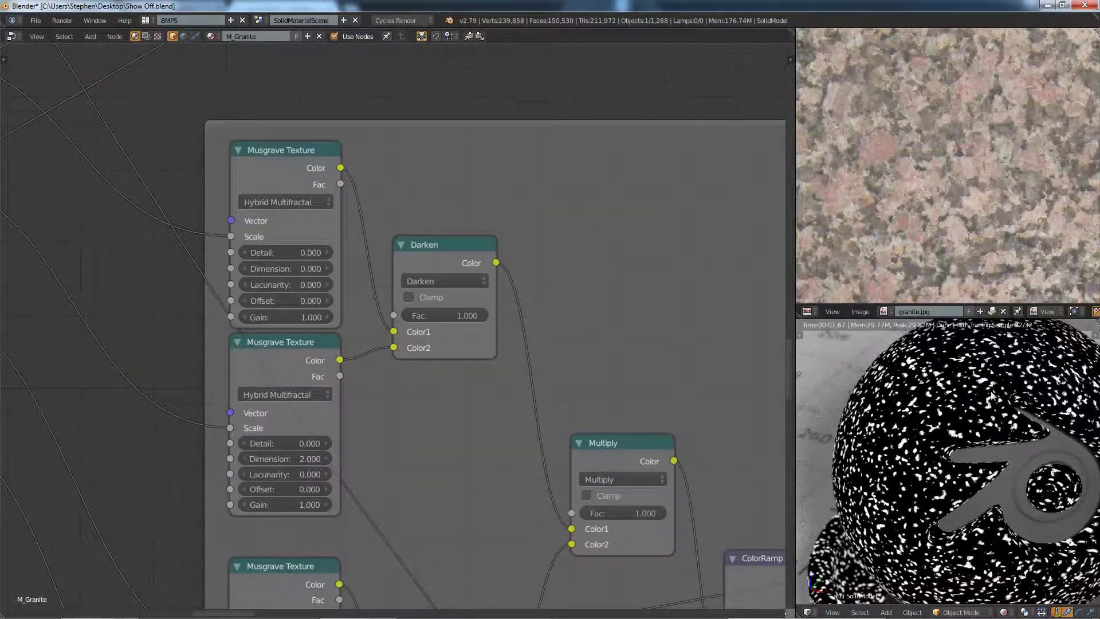
scroll(449, 318, "down", 6)
middle_click_drag(574, 370, 563, 351)
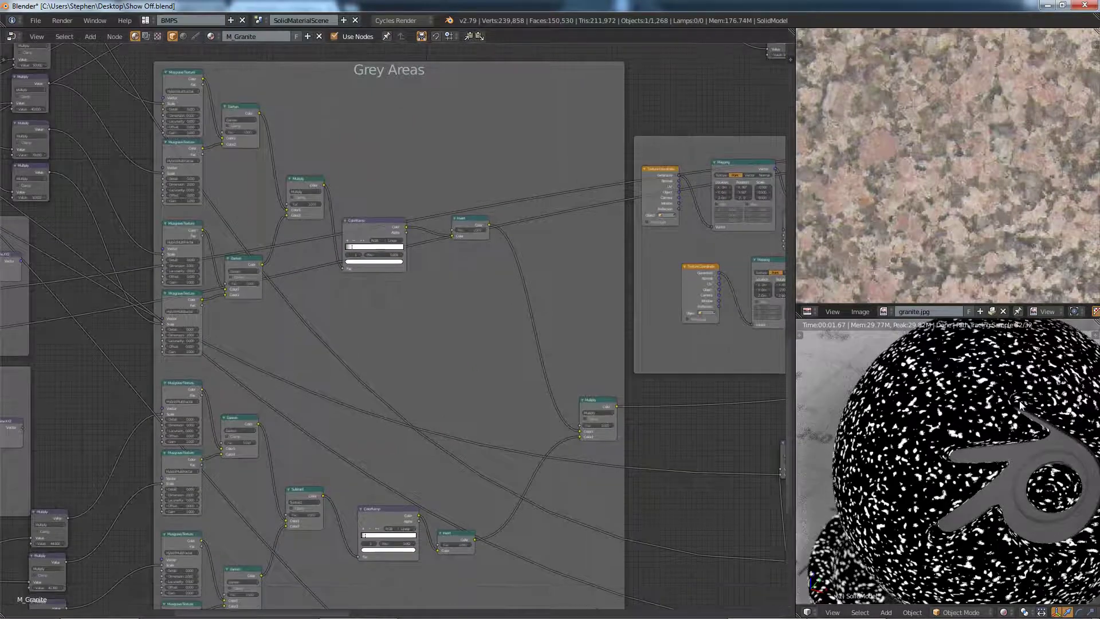
scroll(493, 303, "down", 2)
Step: Preview the Grey Areas output, the upper branch's Musgrave Texture and Darken nodes, and the Multiply node combining them
left_click(569, 373, "ctrl+shift")
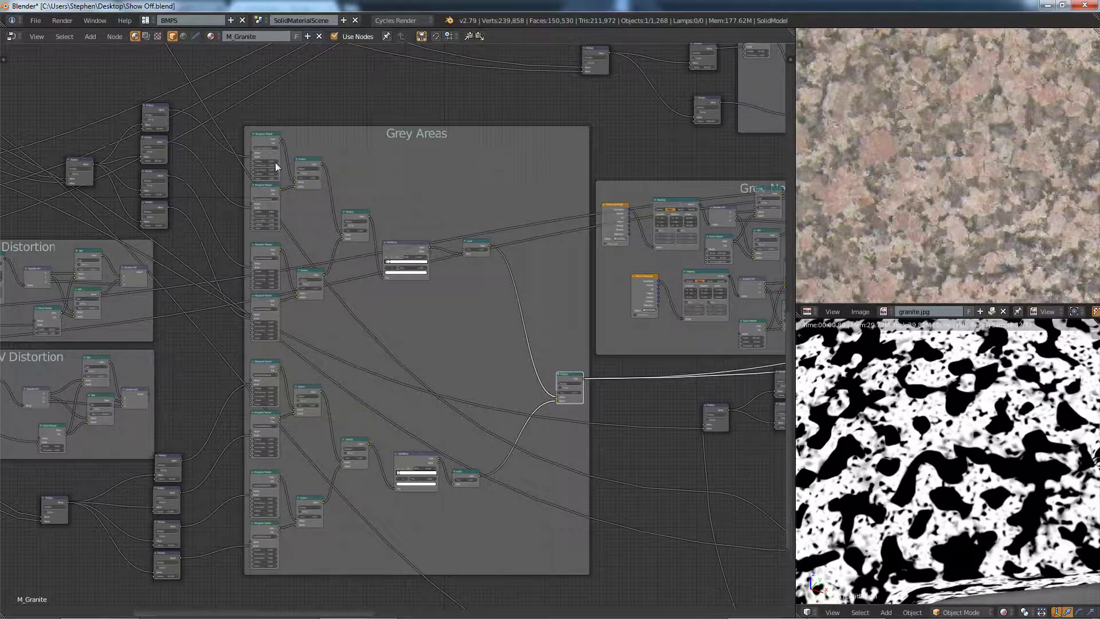
left_click(263, 136, "ctrl+shift")
left_click(266, 190, "ctrl+shift")
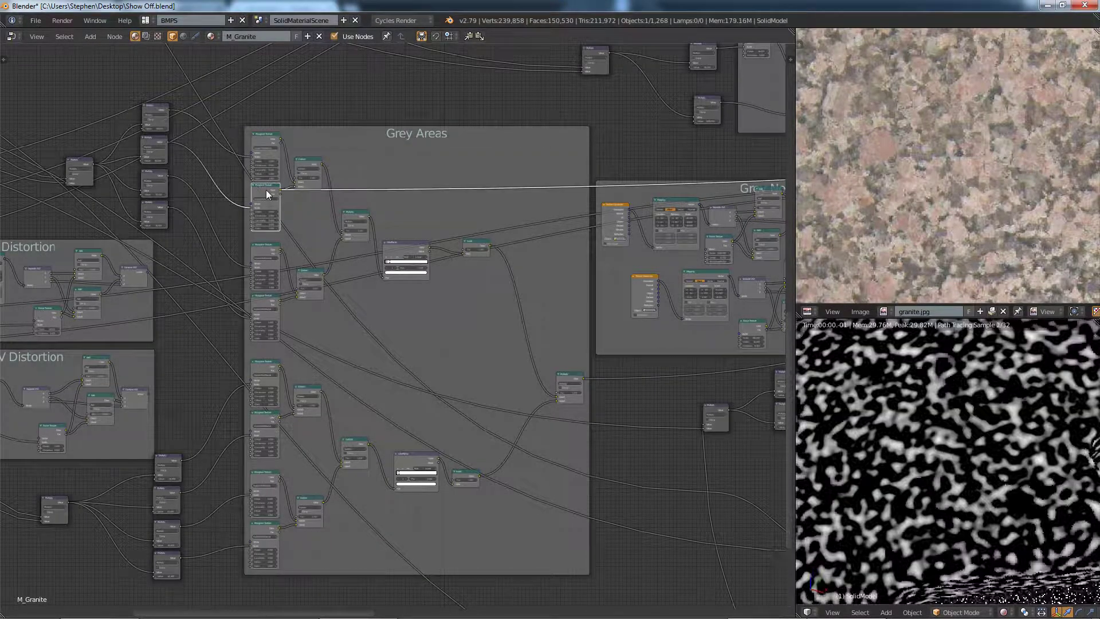
left_click(304, 163, "ctrl+shift")
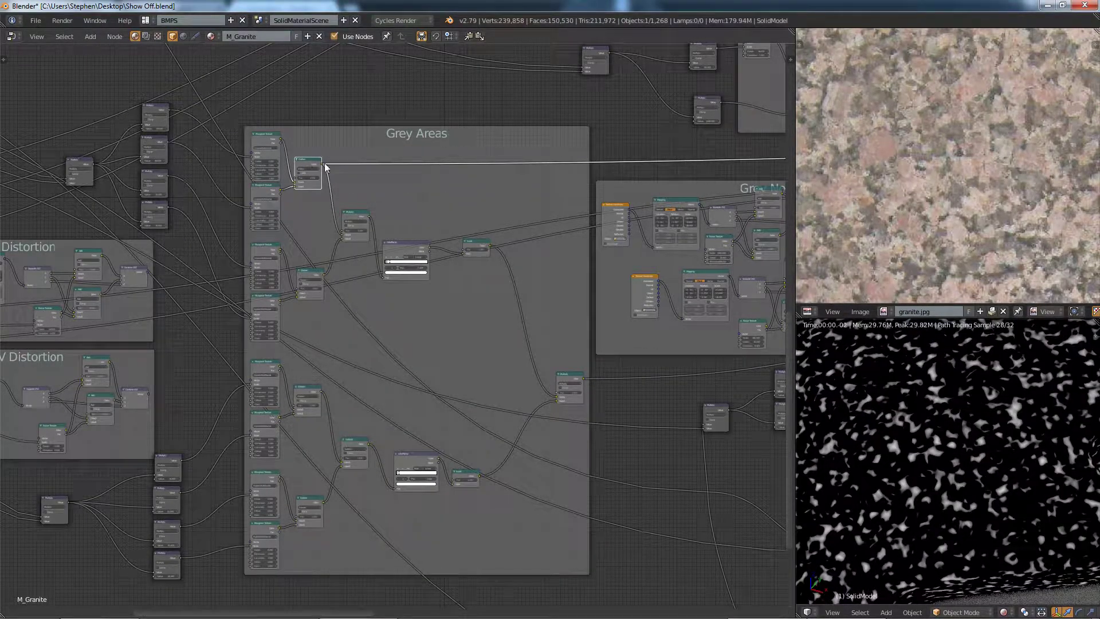
left_click(264, 255, "ctrl+shift")
left_click(270, 301, "ctrl+shift")
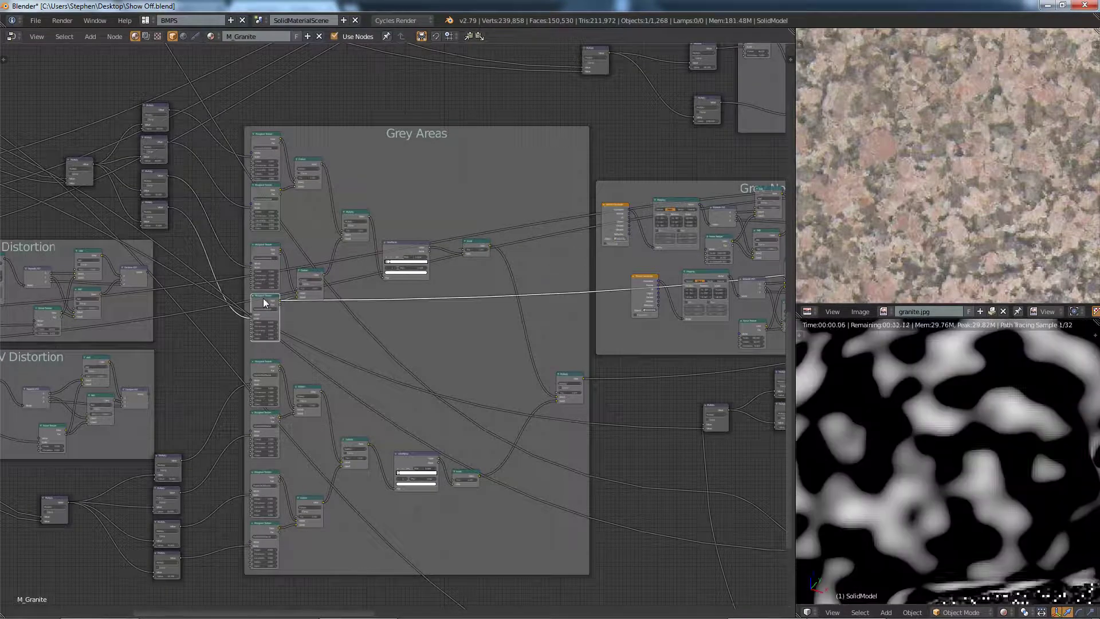
left_click(304, 277)
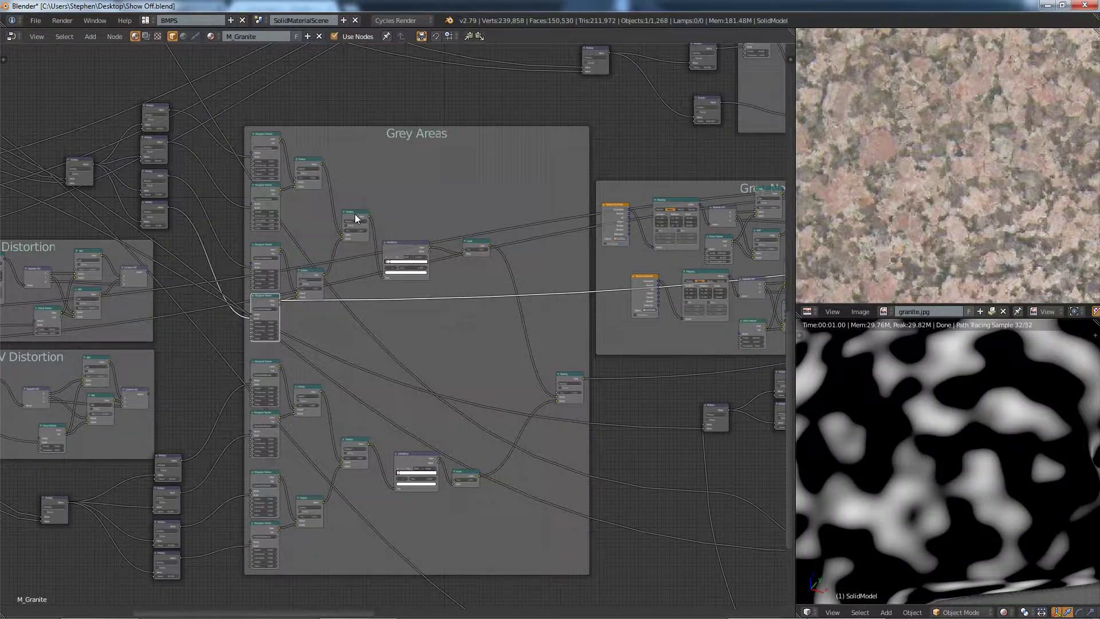
left_click(356, 215, "ctrl+shift")
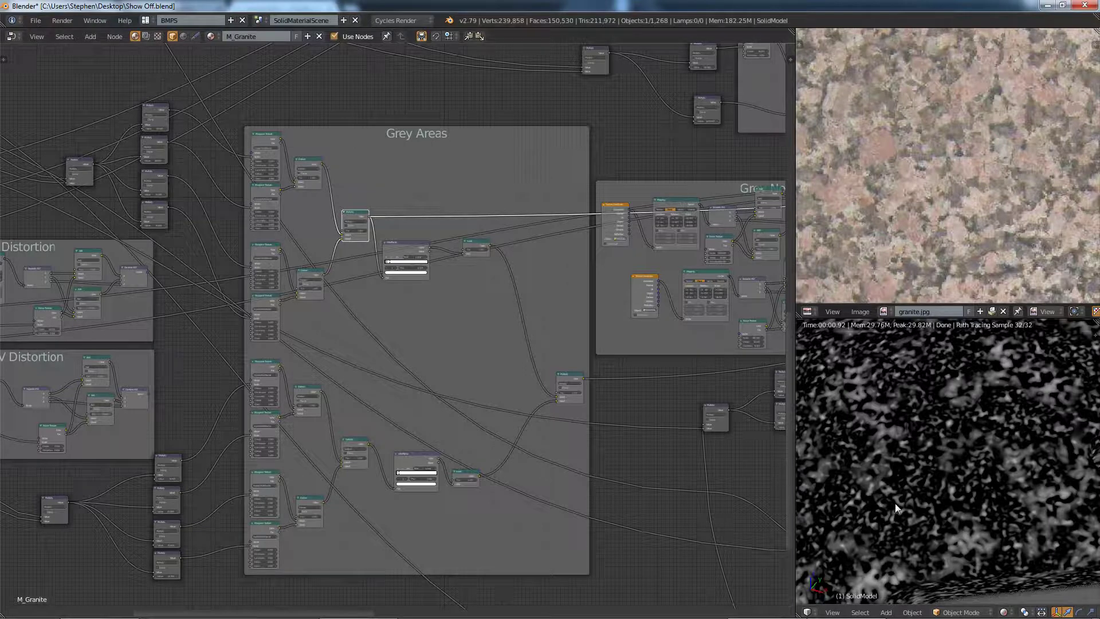
Step: Preview the lower Grey Areas branch's first mixing node and combining node, and the Multiply node joining both branches
left_click(307, 393, "ctrl+shift")
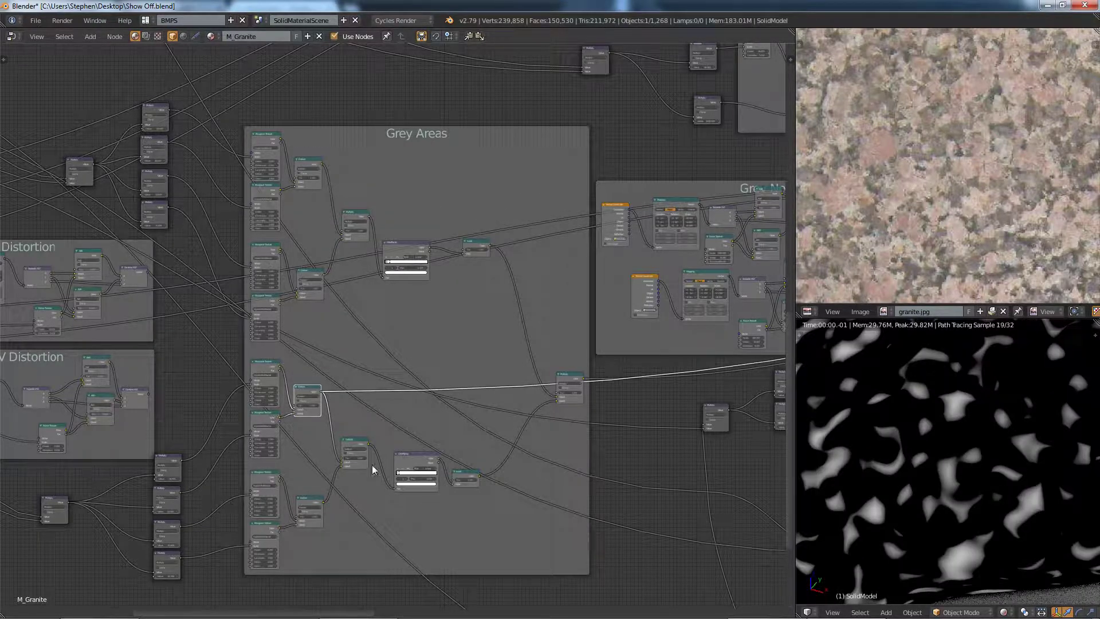
left_click(355, 450, "ctrl+shift")
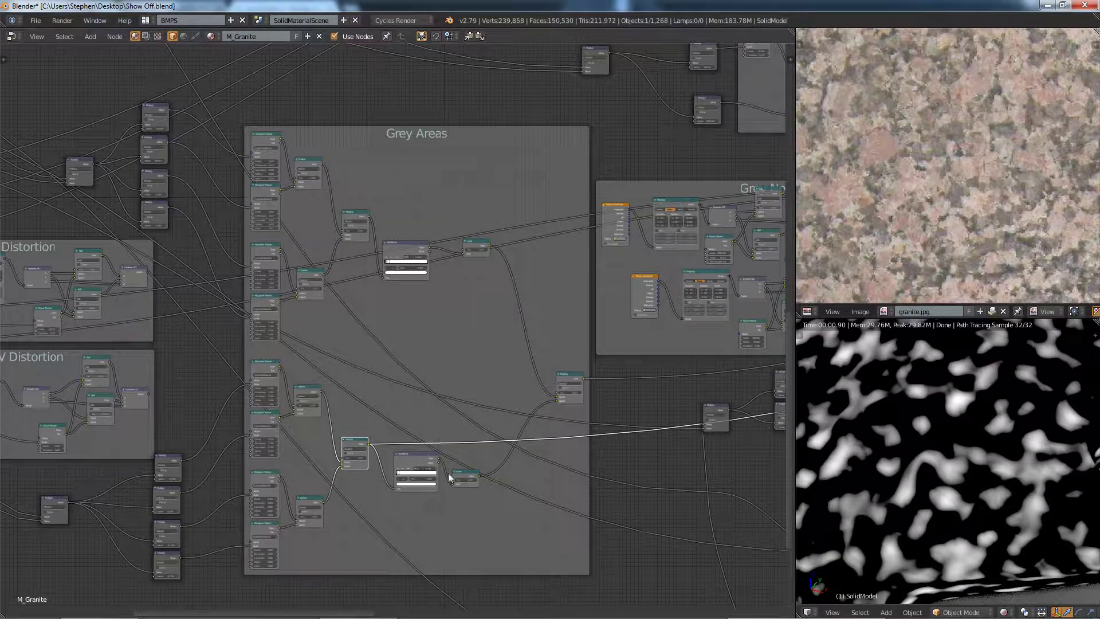
left_click(577, 384, "ctrl+shift")
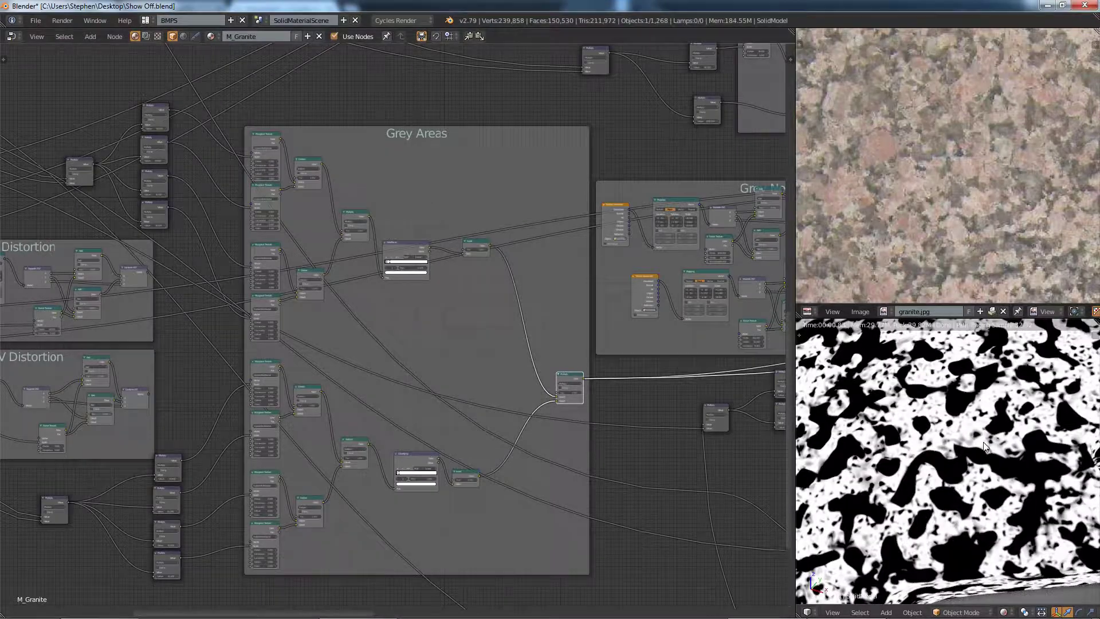
Step: Preview the Bright/Contrast node after the Final Mask frame and the Mix node it drives
middle_click_drag(571, 354, 318, 323)
middle_click_drag(647, 351, 395, 354)
scroll(604, 324, "up", 2)
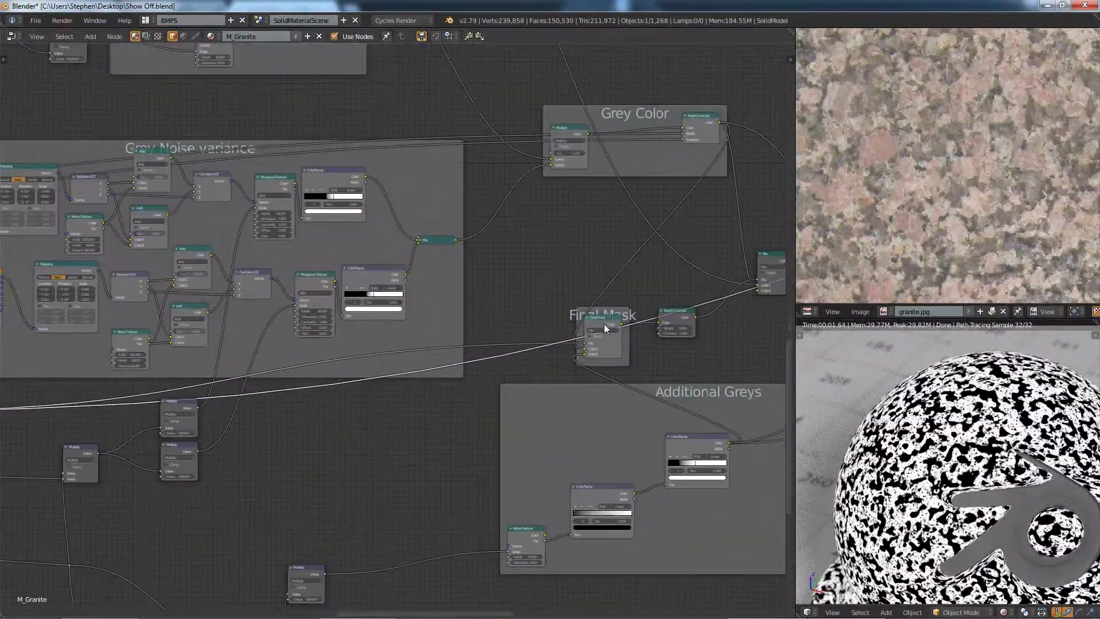
left_click(690, 317, "ctrl+shift")
left_click(771, 262, "ctrl+shift")
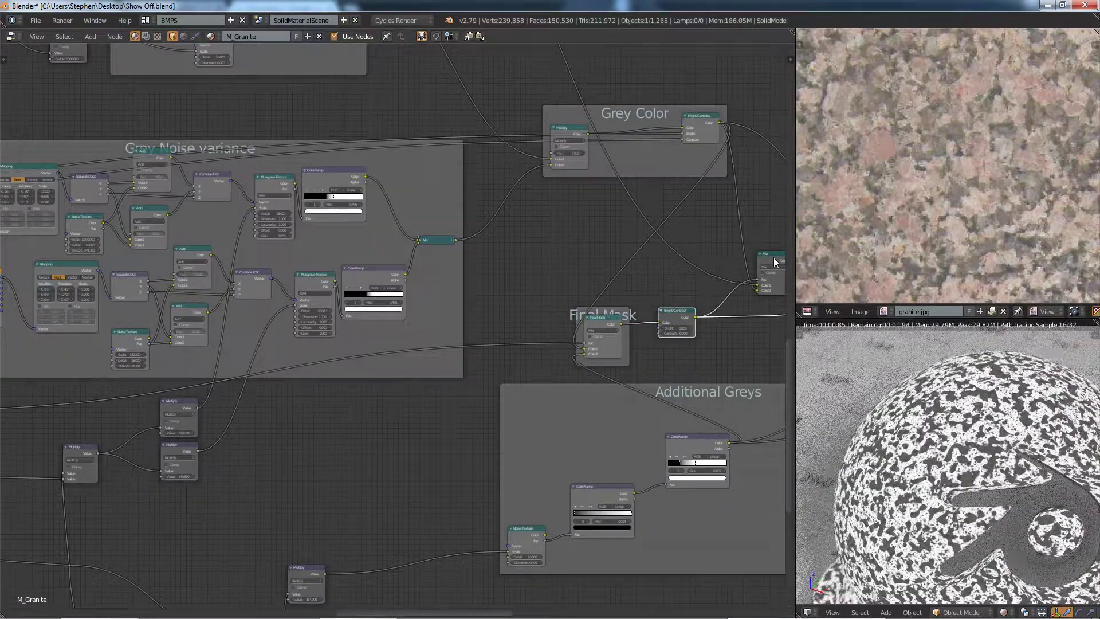
Step: Preview the Additional Greys Multiply node and inspect the frame's last ColorRamp up close on the model
middle_click_drag(690, 474, 576, 414)
left_click(674, 349, "ctrl+shift")
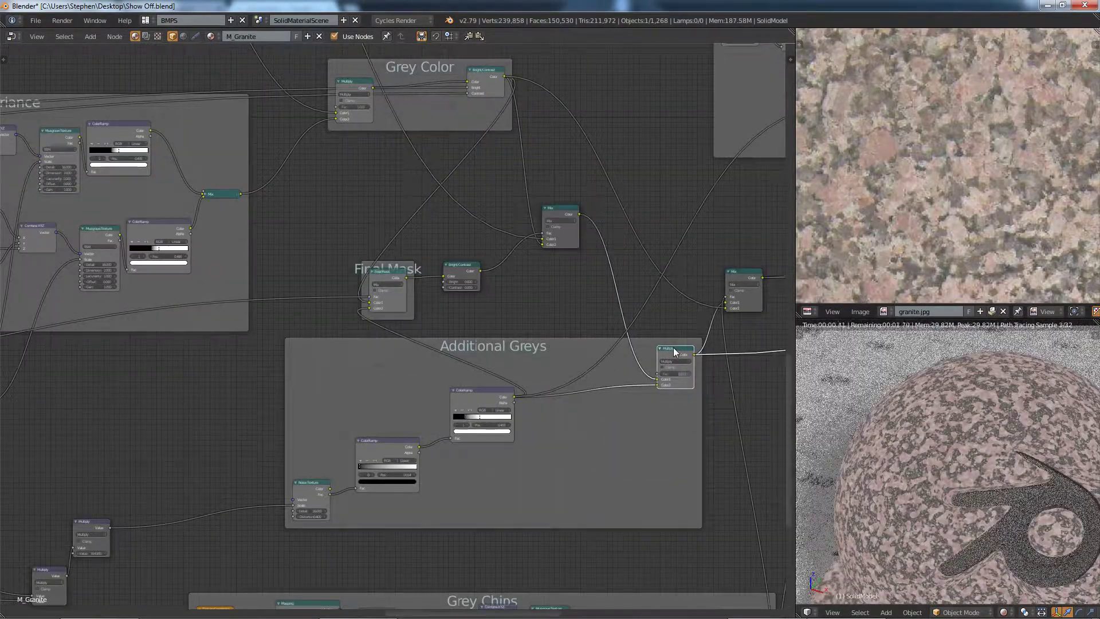
left_click(489, 396, "ctrl+shift")
scroll(932, 416, "up", 5)
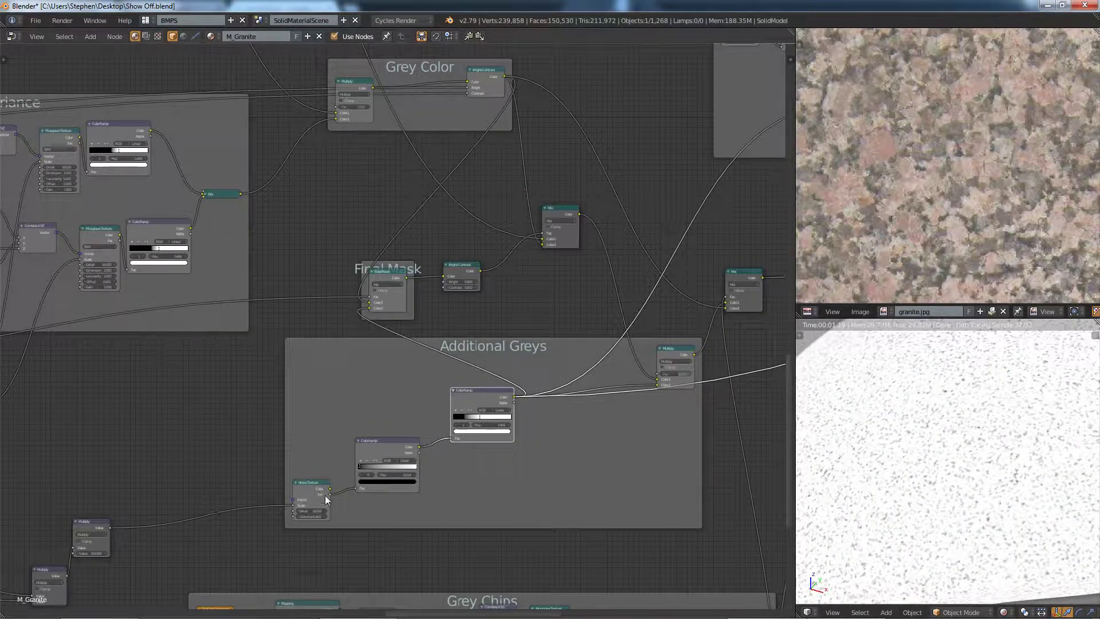
Step: Preview the Screen node that combines both inverted branches of the Grey Chips frame
scroll(584, 477, "down", 4)
middle_click_drag(581, 451, 526, 297)
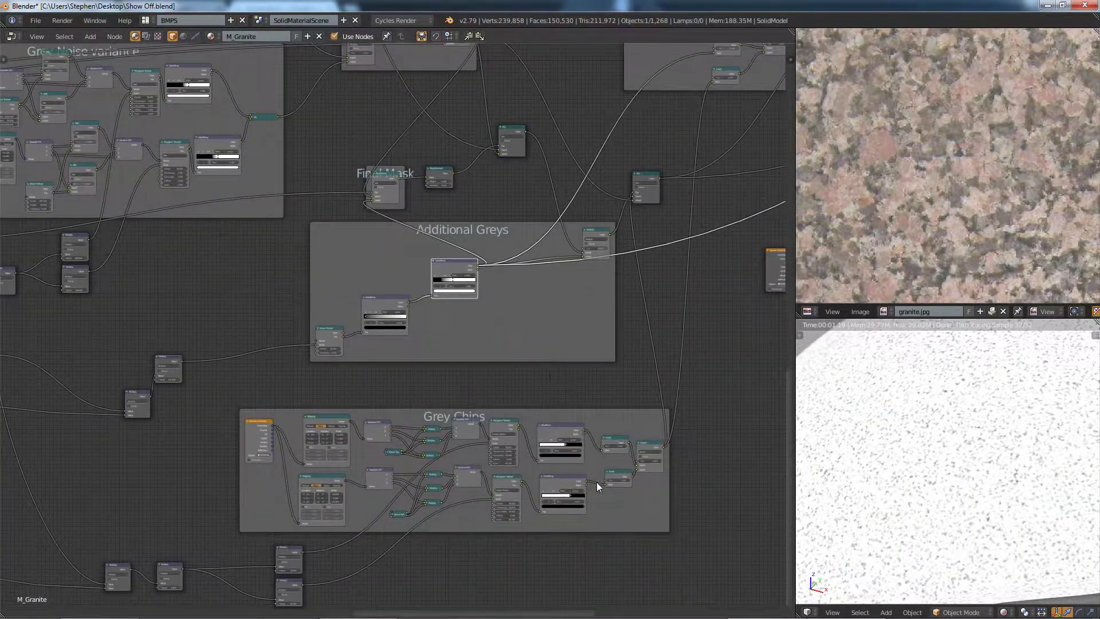
middle_click_drag(553, 498, 540, 378)
scroll(424, 324, "up", 4)
middle_click_drag(453, 313, 372, 324)
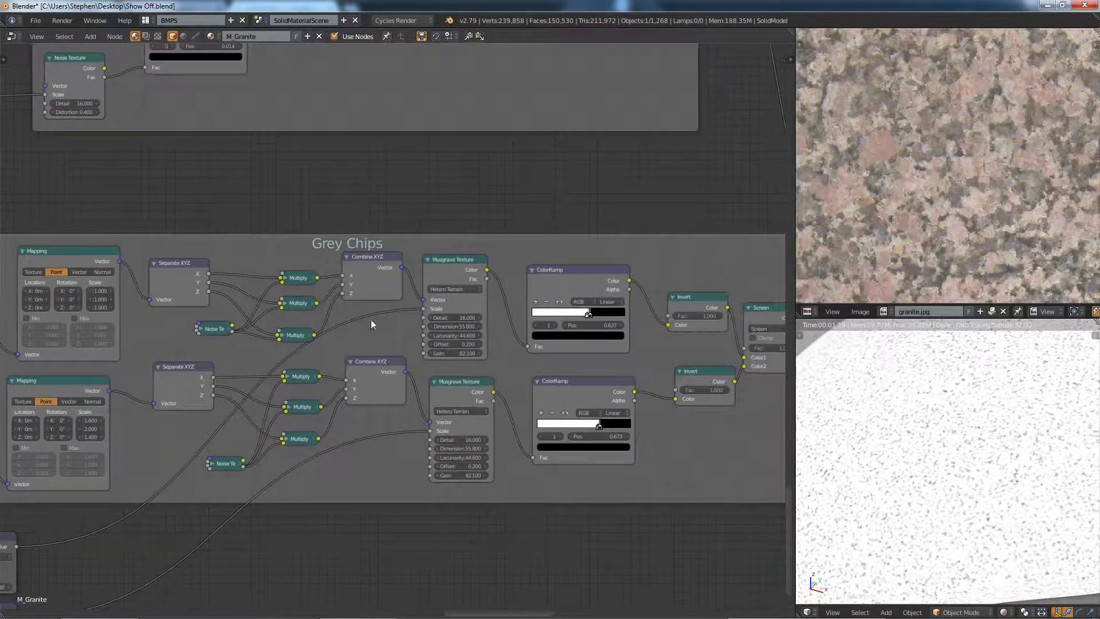
middle_click_drag(735, 324, 461, 327)
left_click(517, 325, "ctrl+shift")
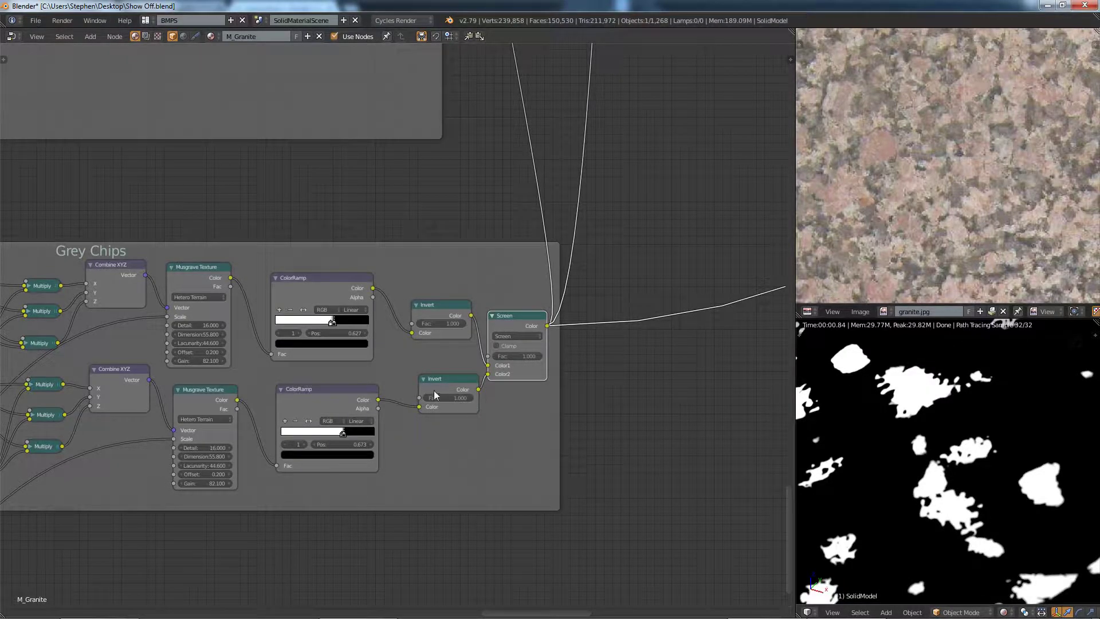
Step: Preview the Mix node that blends the Grey Chips into the final color and inspect the pattern up close on the model
scroll(493, 184, "down", 6)
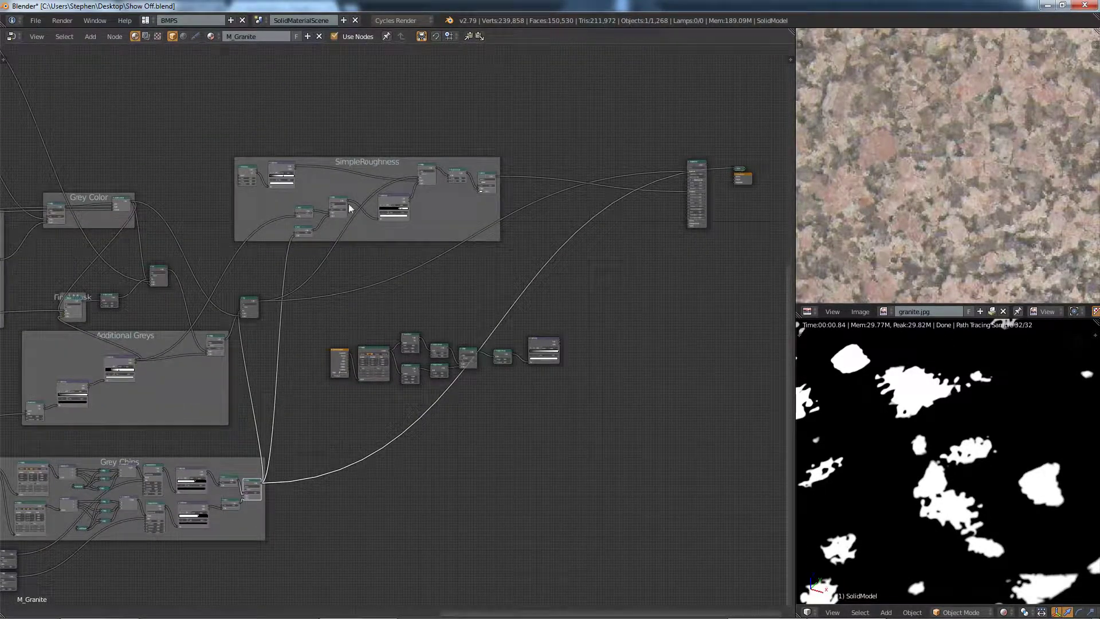
scroll(350, 208, "up", 3)
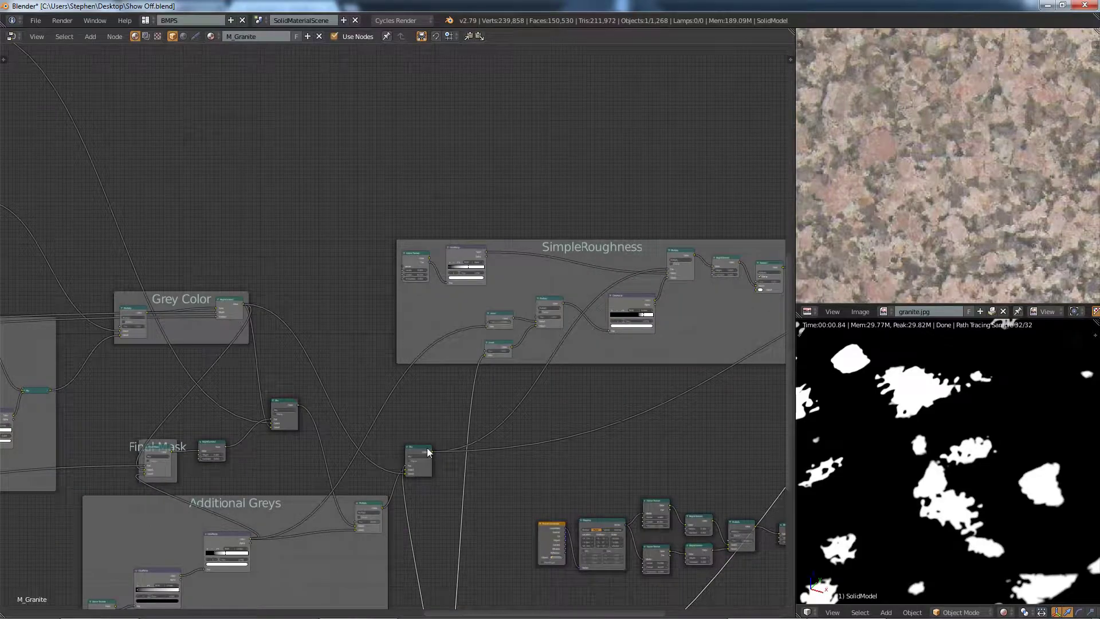
left_click(427, 453, "ctrl+shift")
scroll(1040, 449, "down", 2)
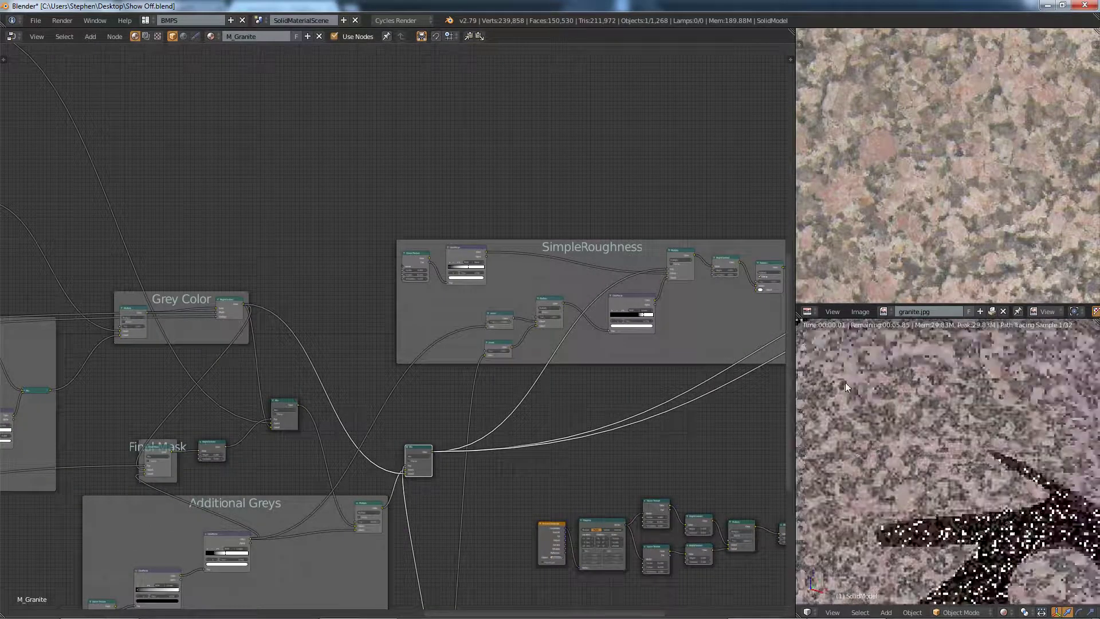
middle_click_drag(845, 383, 819, 373)
middle_click_drag(992, 375, 968, 408)
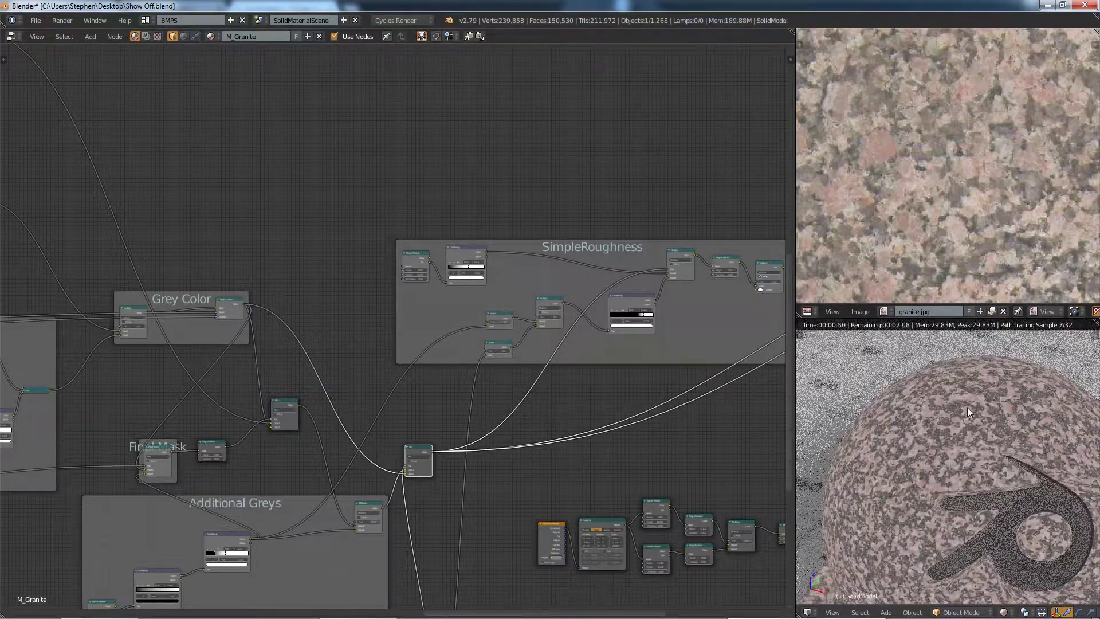
scroll(939, 424, "up", 6)
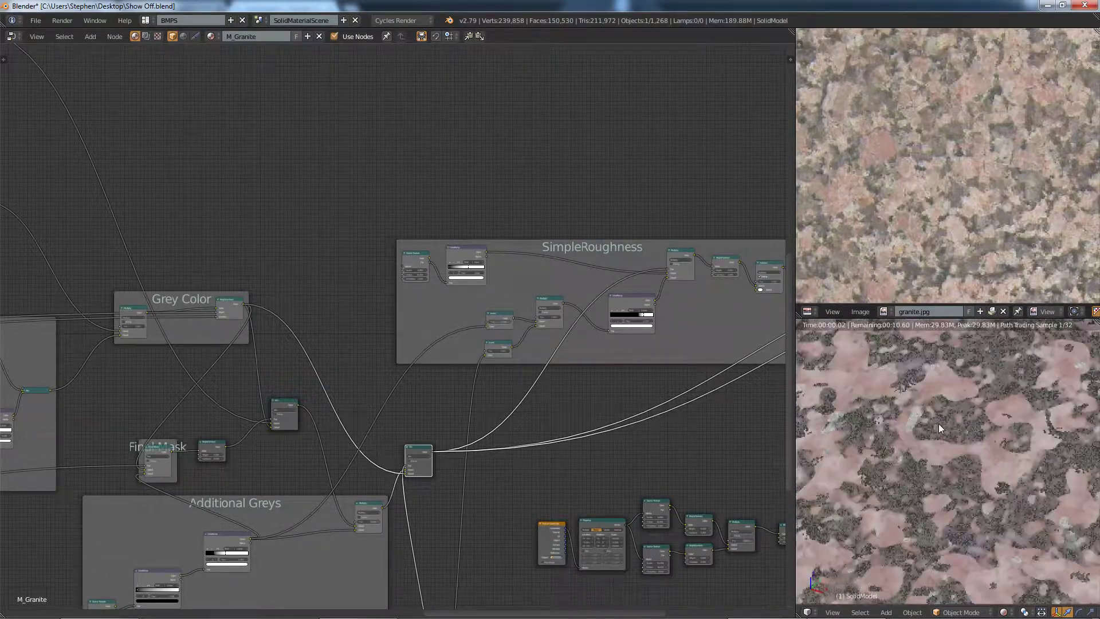
scroll(985, 469, "up", 2)
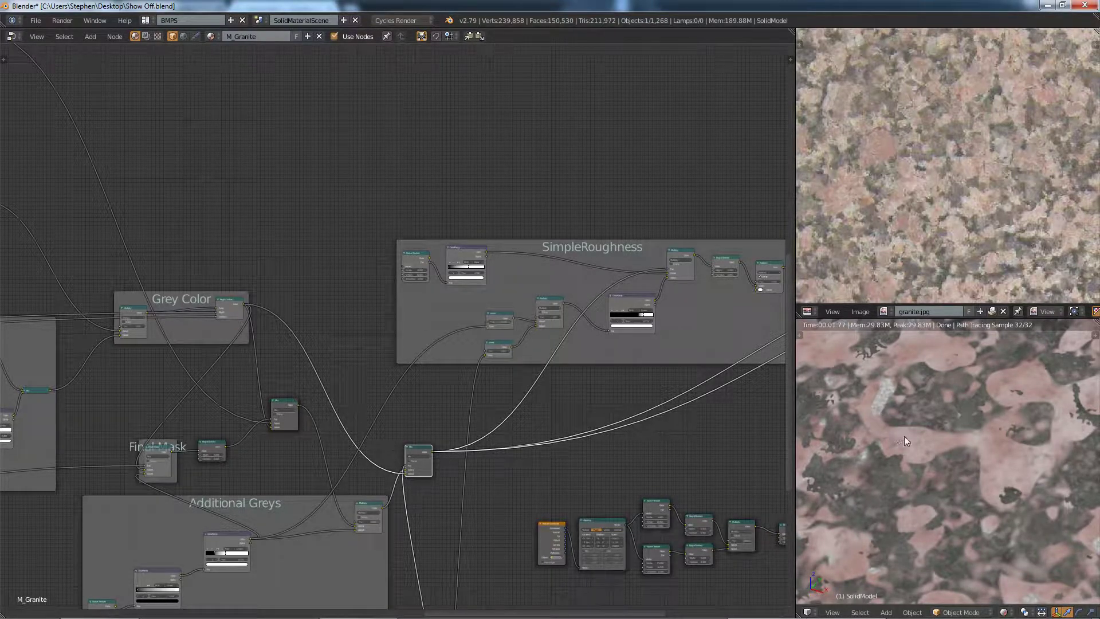
Step: Preview the Principled BSDF node as the material's final output and view it on the whole model
scroll(659, 469, "down", 2)
middle_click_drag(659, 485, 514, 392)
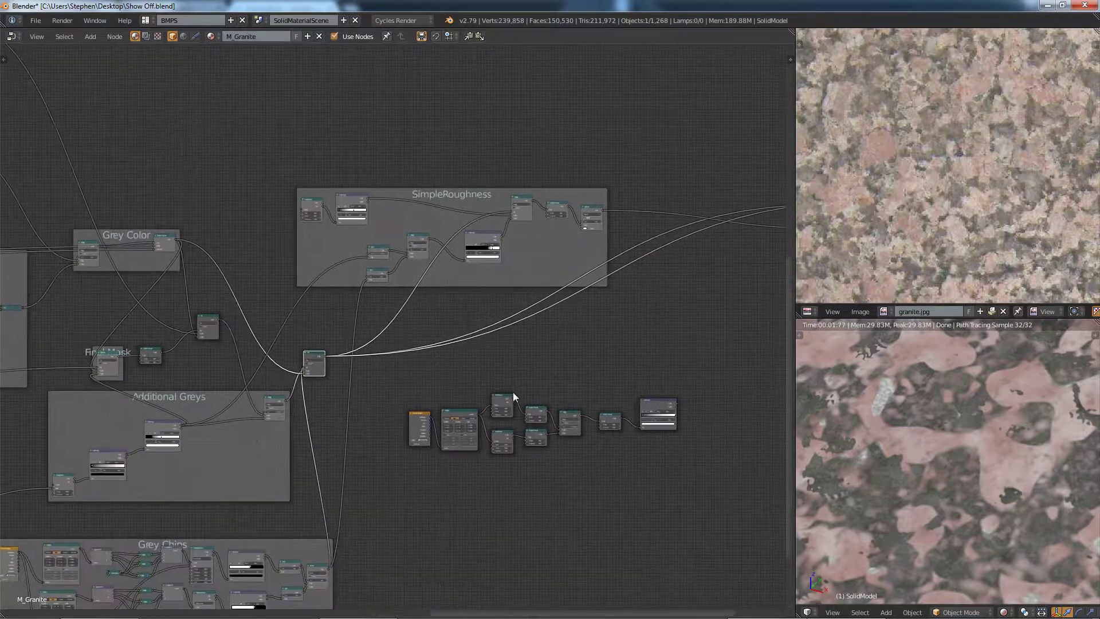
middle_click_drag(606, 385, 445, 460)
scroll(593, 322, "up", 6)
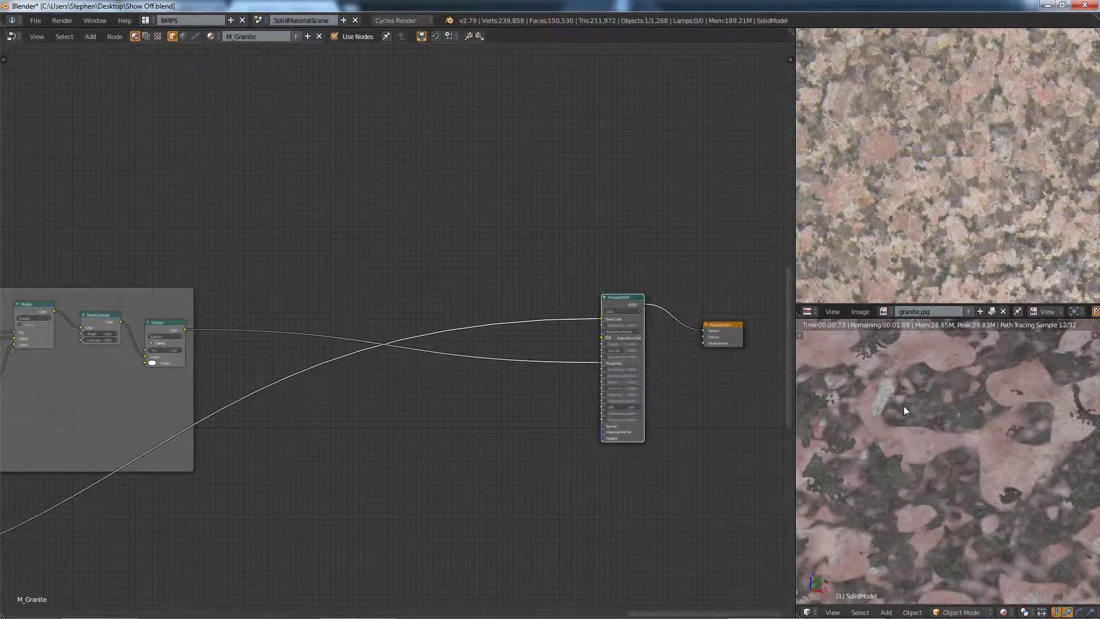
scroll(983, 479, "down", 5)
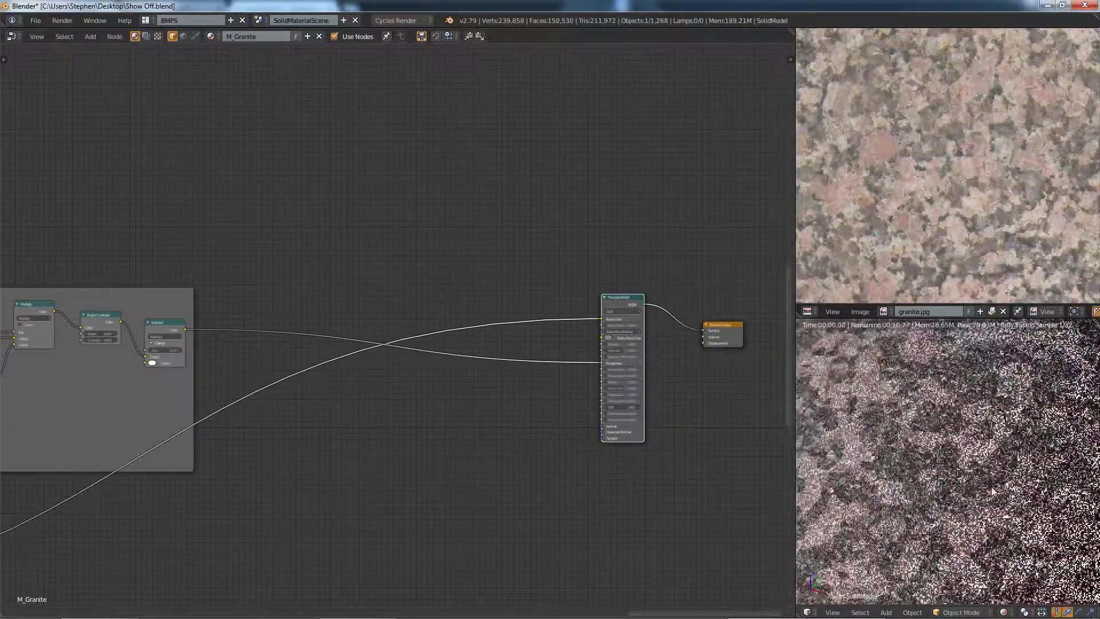
middle_click_drag(989, 501, 935, 436, "shift")
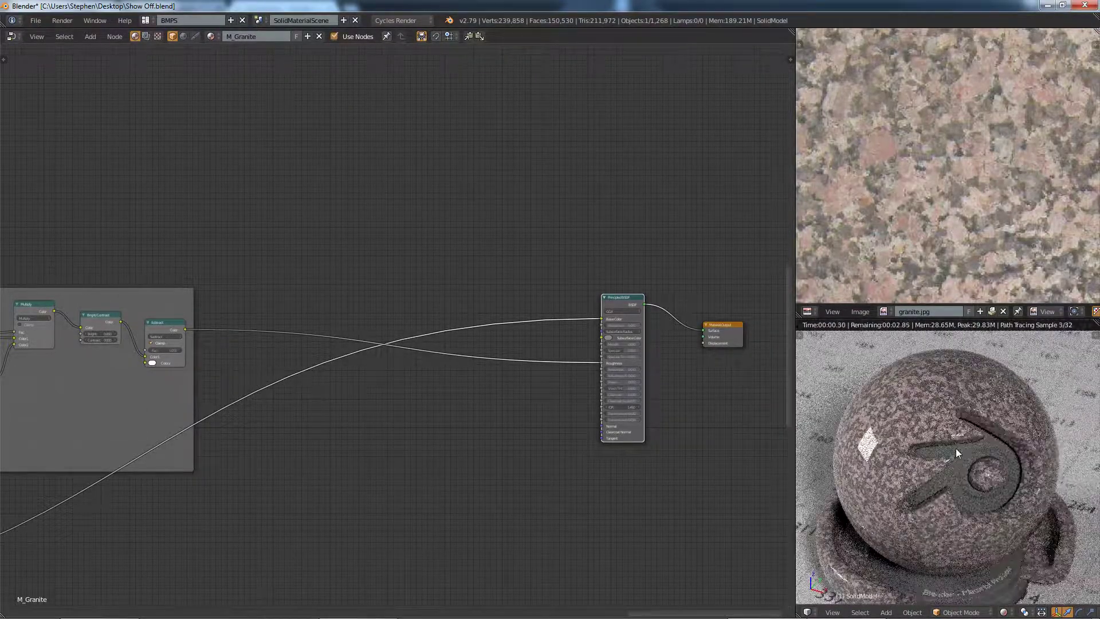
Step: Inspect the finished granite surface up close beside the logo, and return to the camera view
scroll(921, 423, "up", 1)
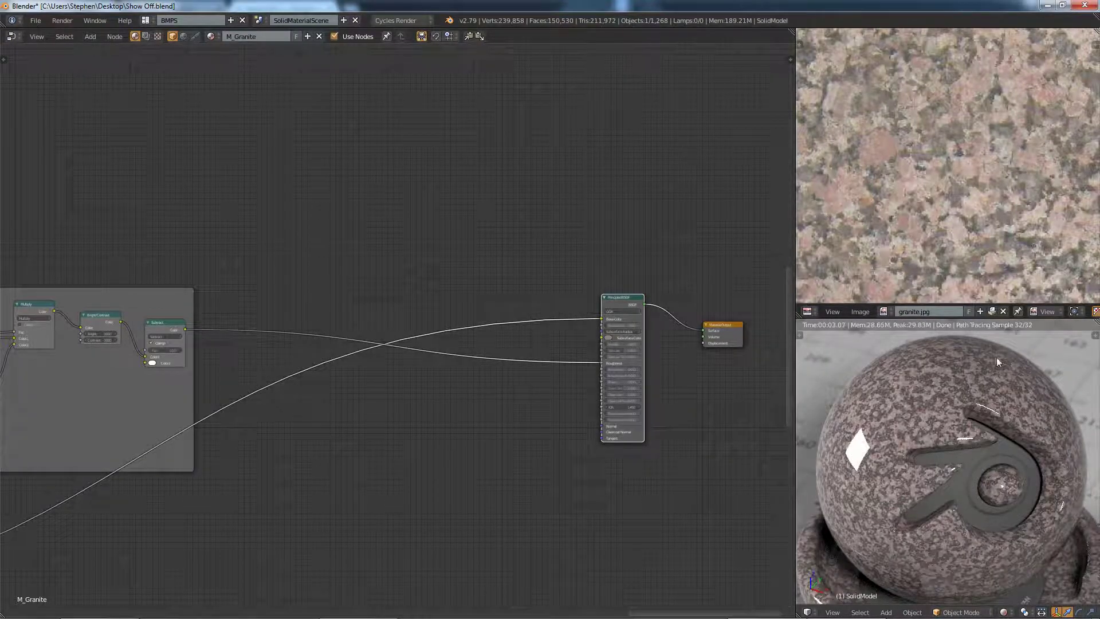
scroll(924, 398, "up", 6)
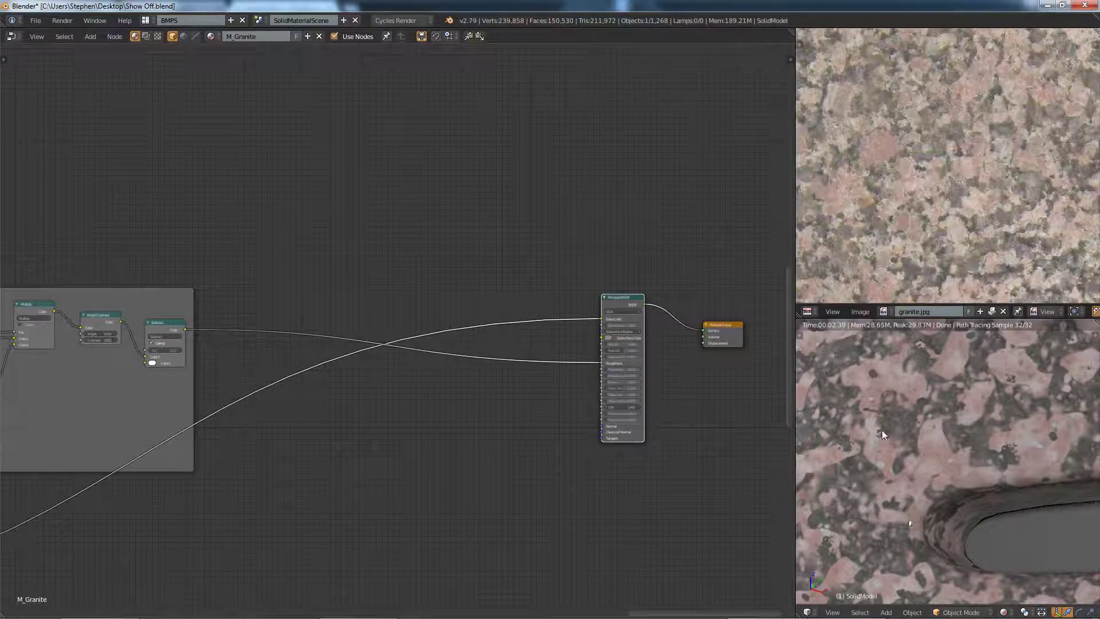
scroll(965, 363, "down", 6)
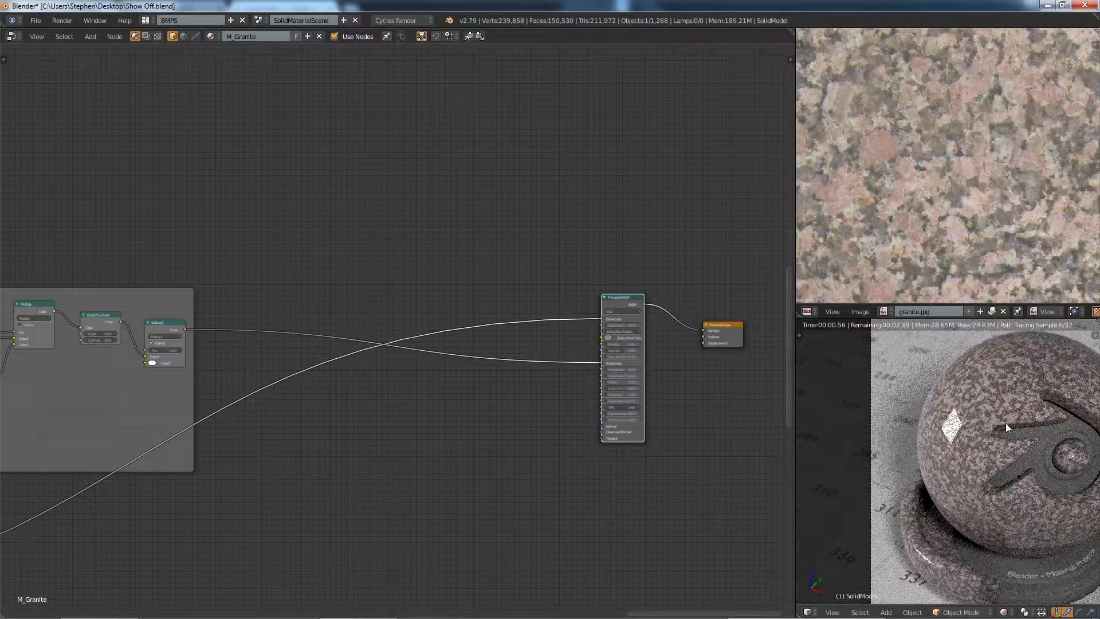
middle_click_drag(999, 423, 931, 397)
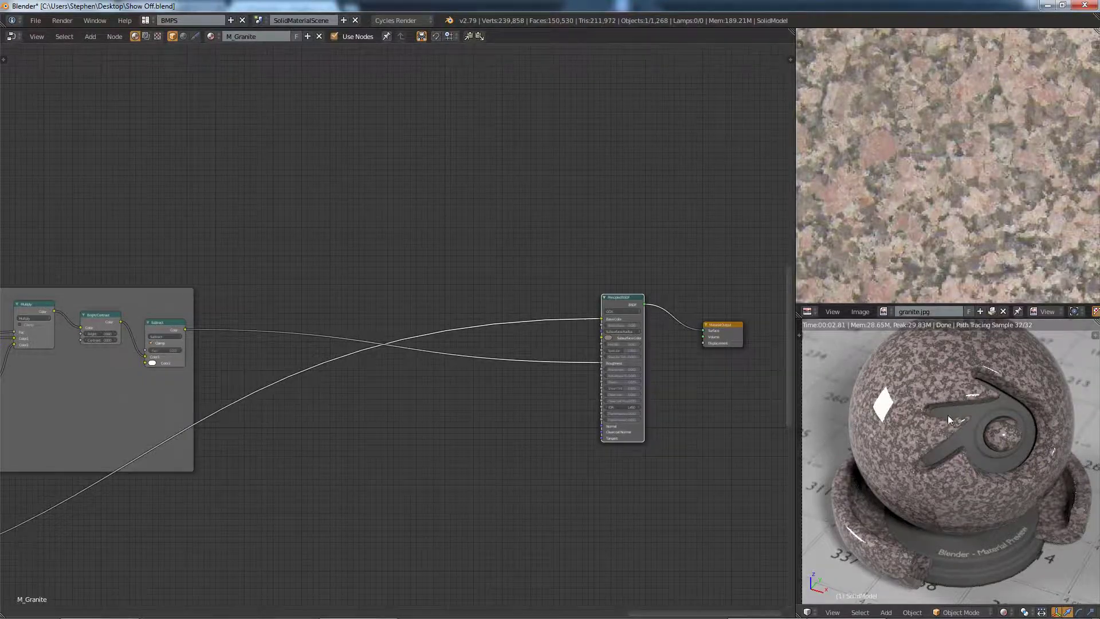
key("KP_0")
Step: Set the Master Scale value to 1.5 and inspect the rescaled granite on the sphere
middle_click_drag(490, 388, 548, 442)
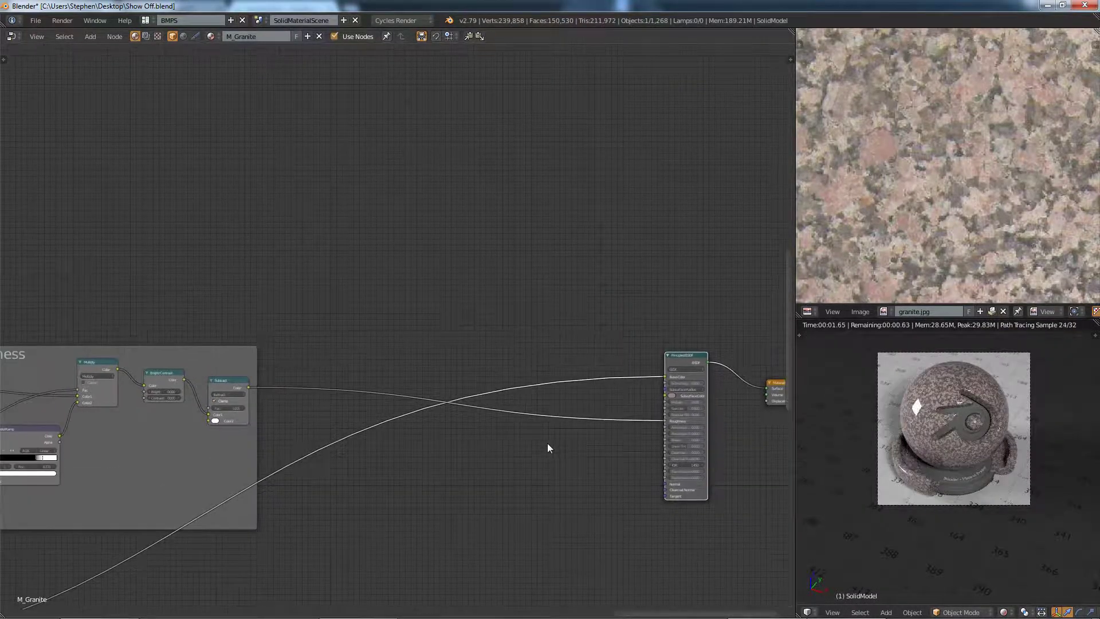
scroll(546, 443, "down", 5)
middle_click_drag(469, 393, 678, 290)
middle_click_drag(333, 351, 571, 487)
middle_click_drag(103, 338, 268, 312)
scroll(241, 270, "up", 7)
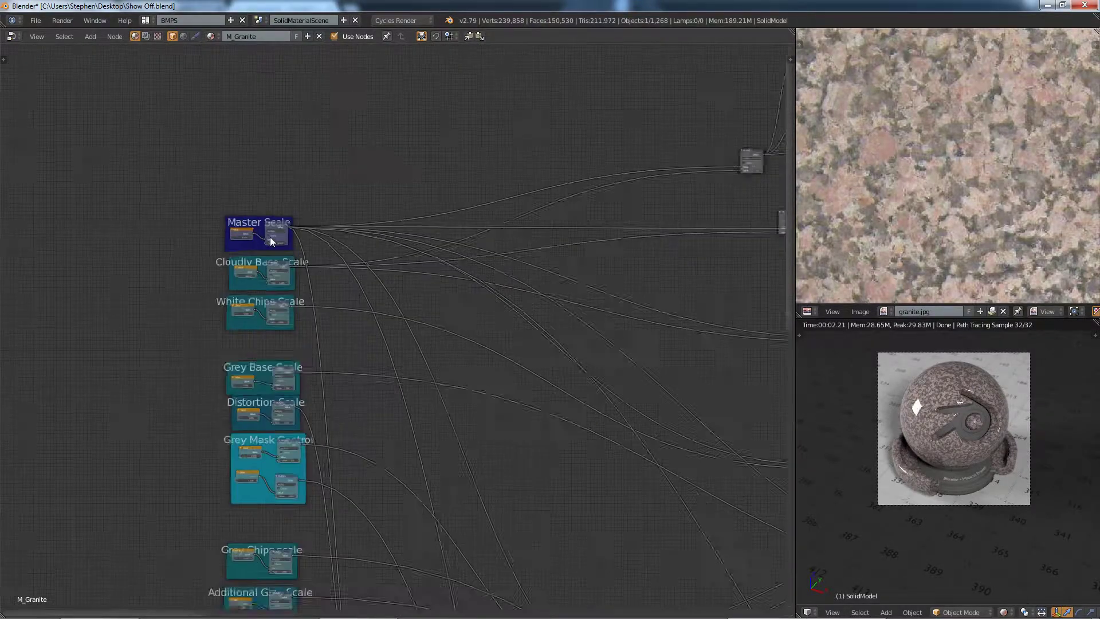
scroll(289, 200, "up", 2)
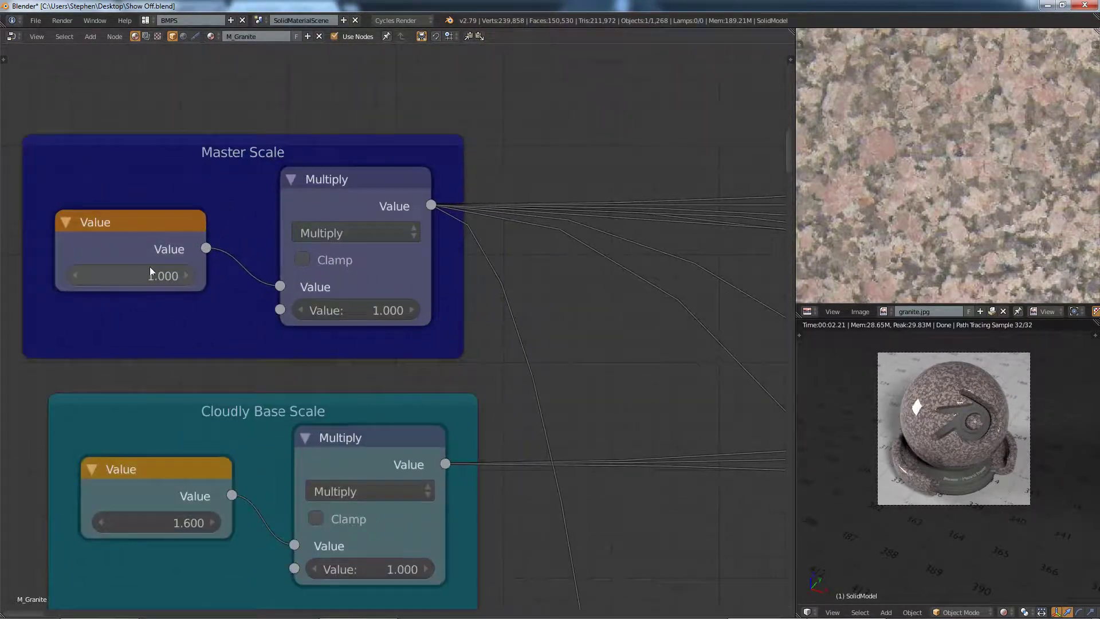
left_click(186, 276)
left_click(187, 275)
left_click(186, 276)
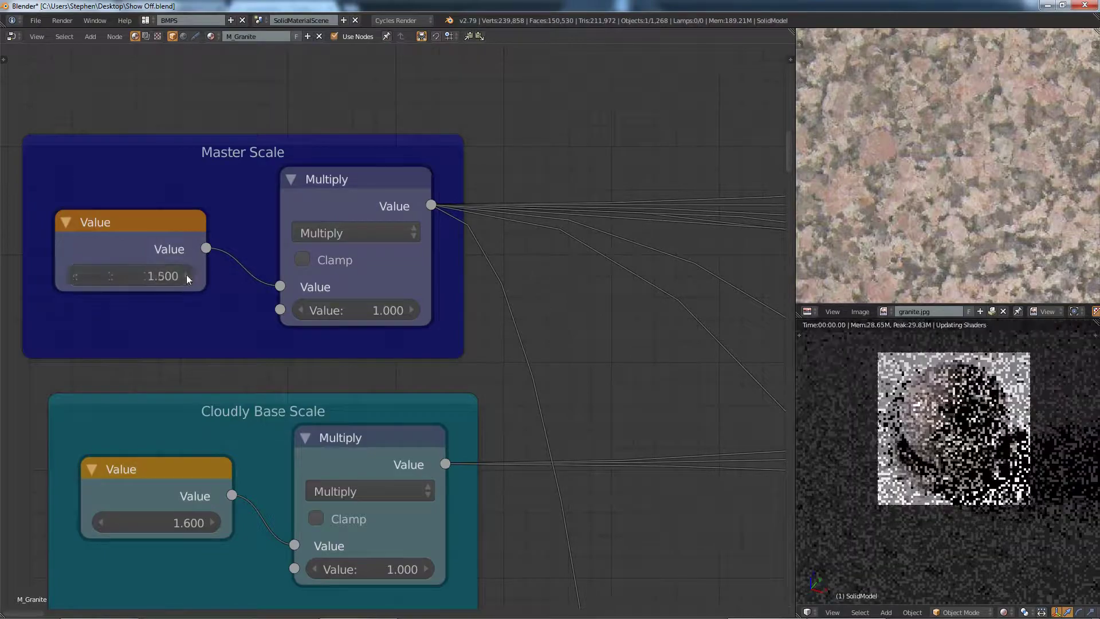
left_click(186, 276)
left_click(186, 275)
scroll(925, 413, "up", 6)
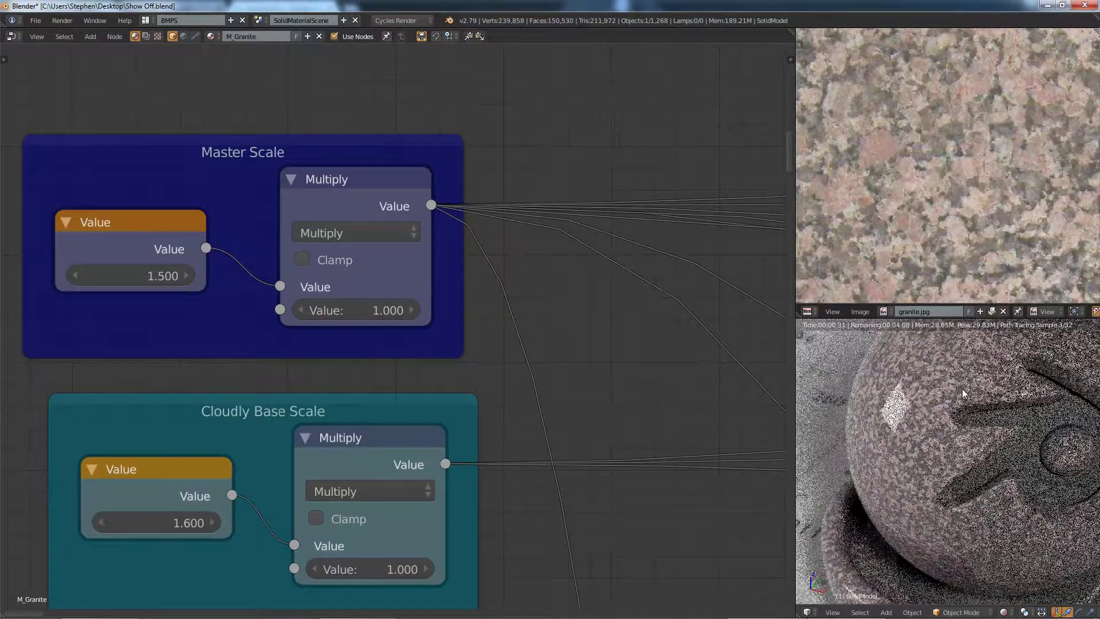
middle_click_drag(970, 383, 926, 417, "shift")
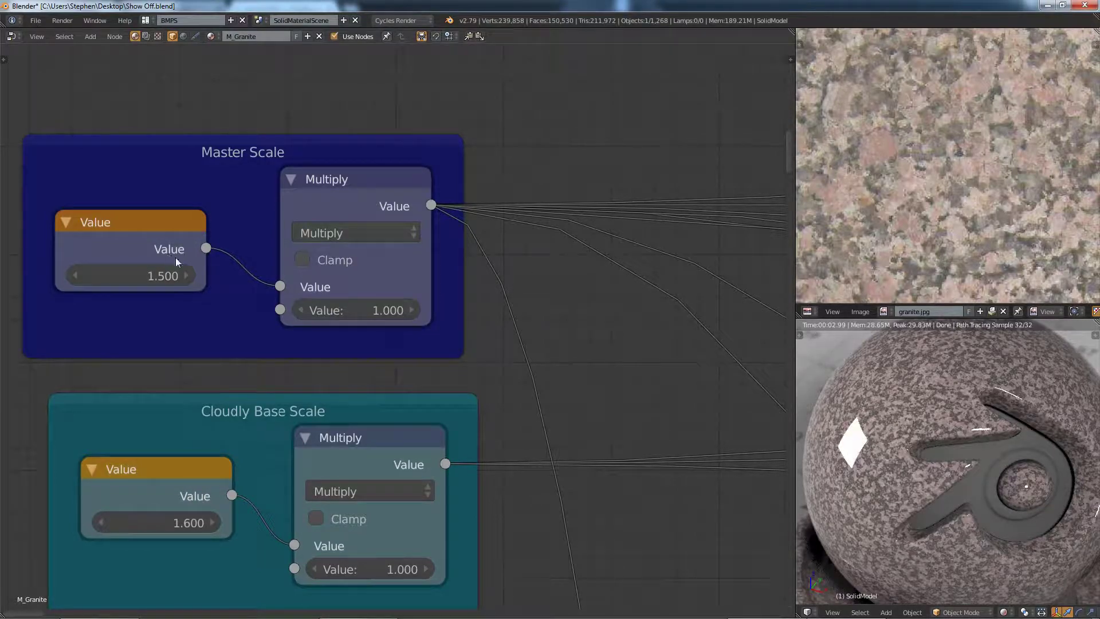
Step: Try Master Scale values of 1.8, 1.3, 1 and 2 while comparing the granite's grain size on the model
left_click(190, 276)
left_click(190, 276)
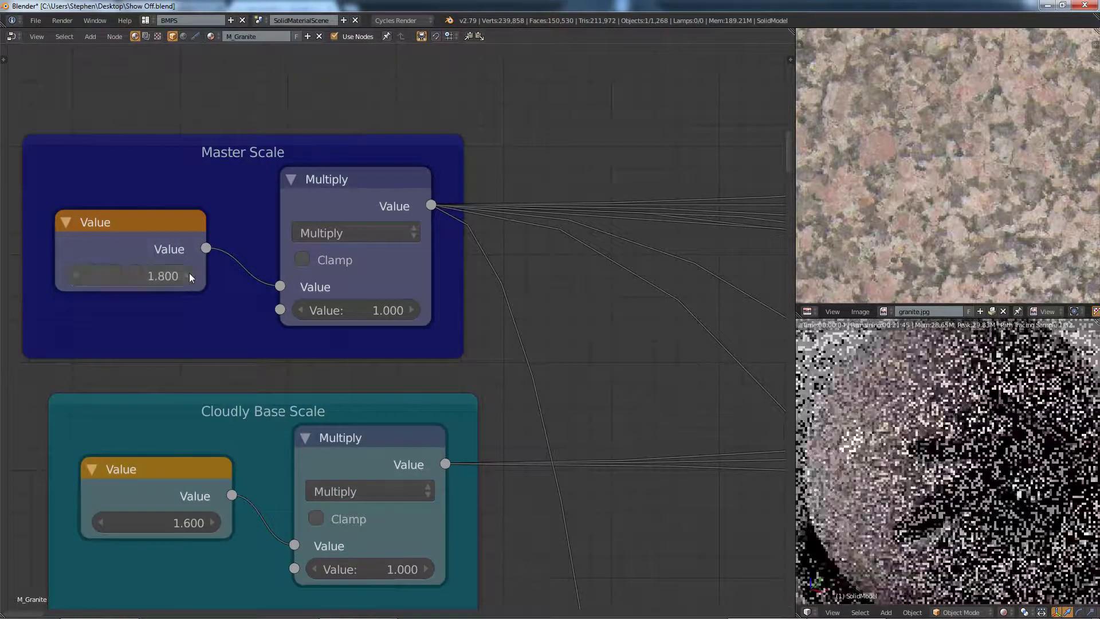
left_click_drag(145, 281, 166, 279)
left_click(165, 279)
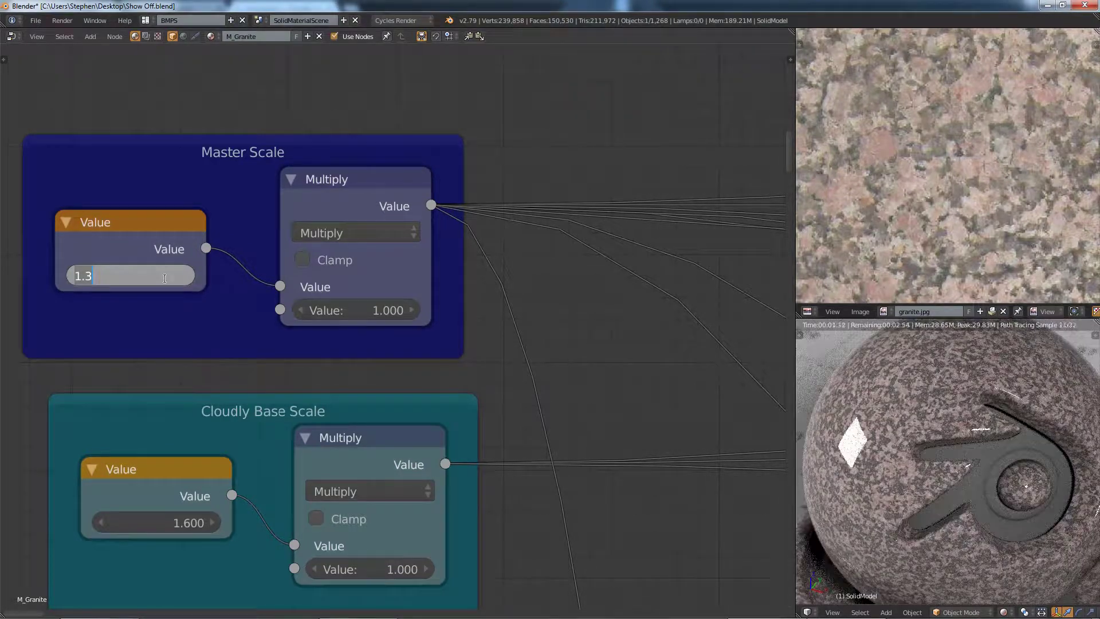
type("1")
key("Return")
left_click(165, 278)
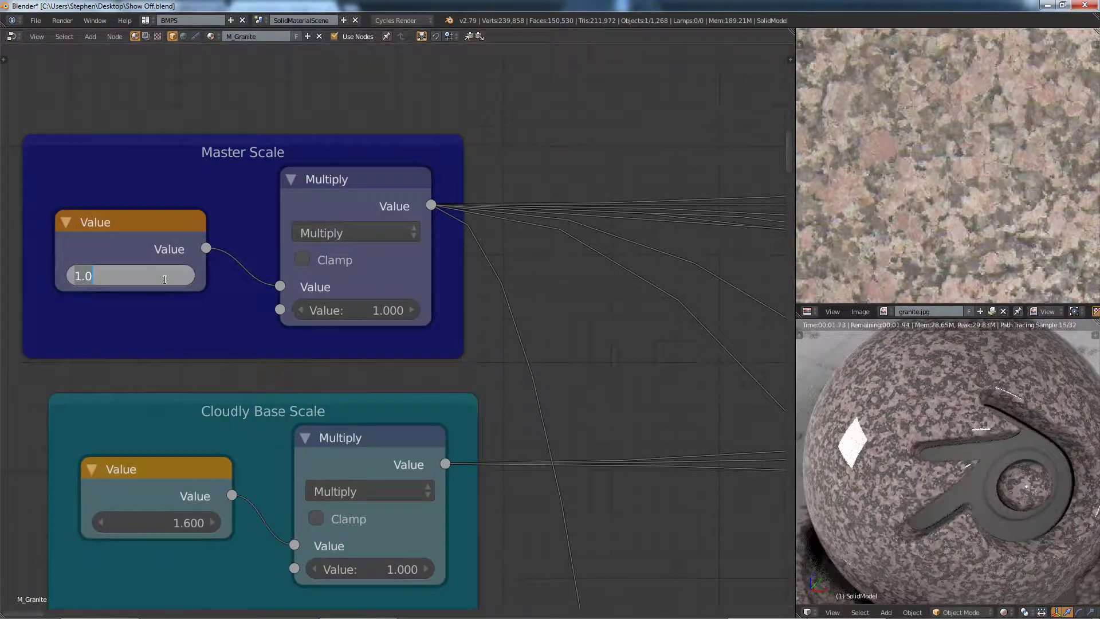
type("2")
key("Return")
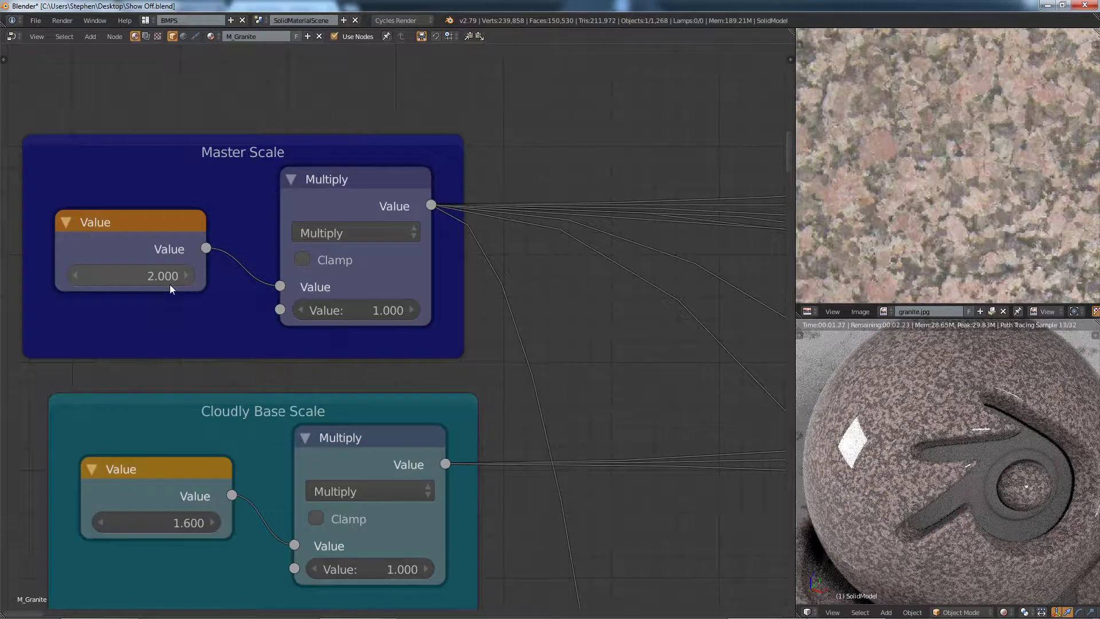
Step: Return the Master Scale value to 1.5
left_click(171, 280)
type("1.5")
key("Return")
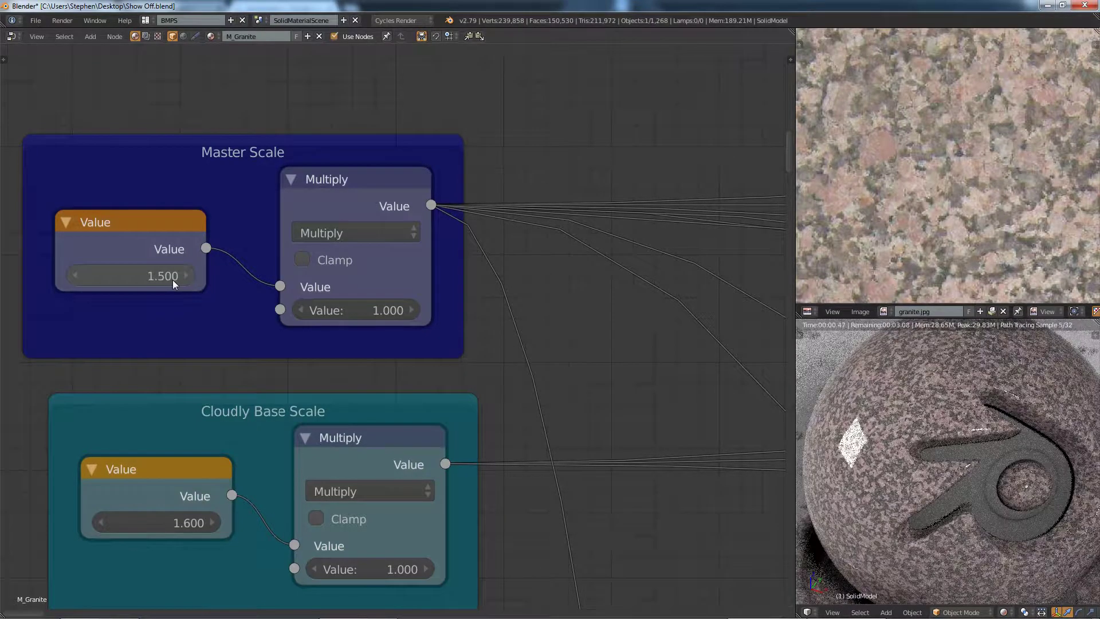
Step: Examine how the Master Scale and the individual scale controls feed the texture frames across the node tree
scroll(424, 312, "down", 2)
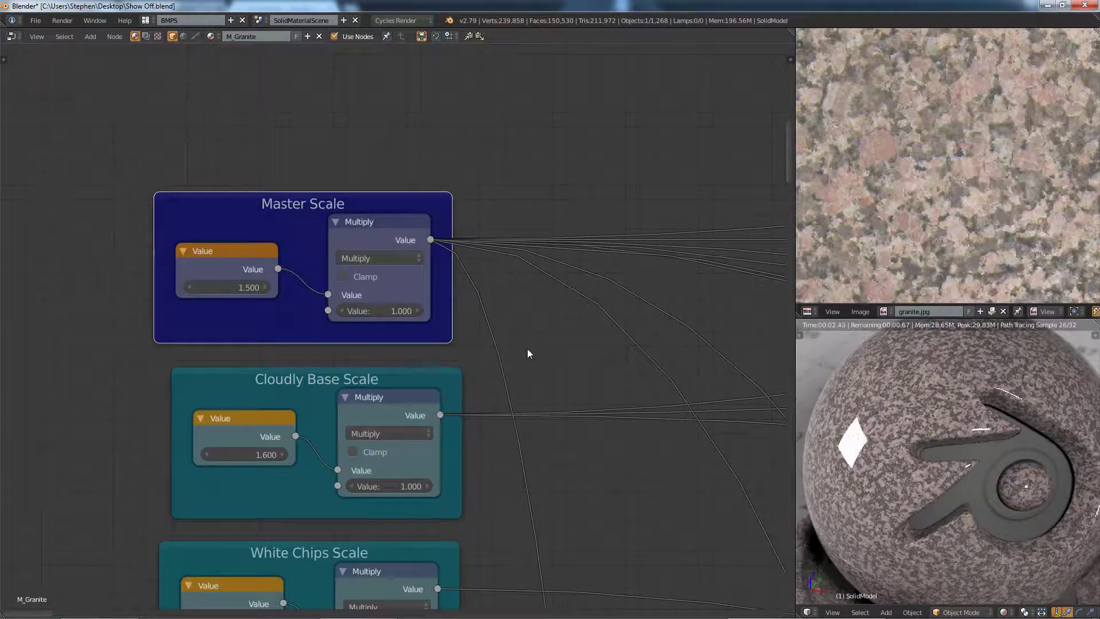
scroll(528, 353, "down", 4)
middle_click_drag(526, 351, 335, 254)
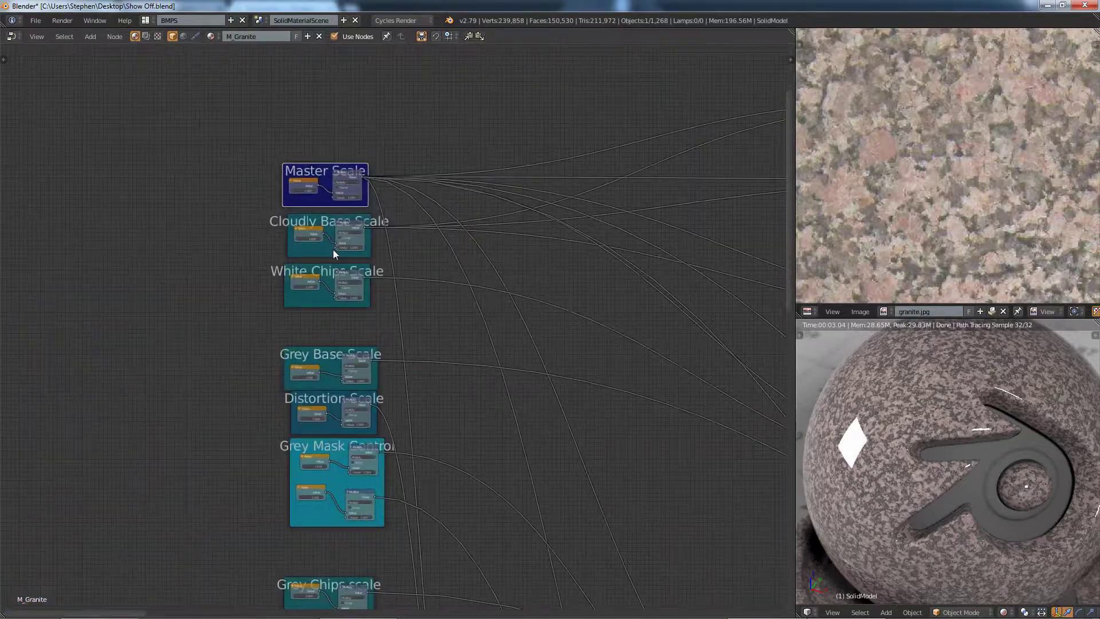
scroll(339, 252, "down", 2)
middle_click_drag(634, 287, 286, 185)
middle_click_drag(561, 421, 472, 279)
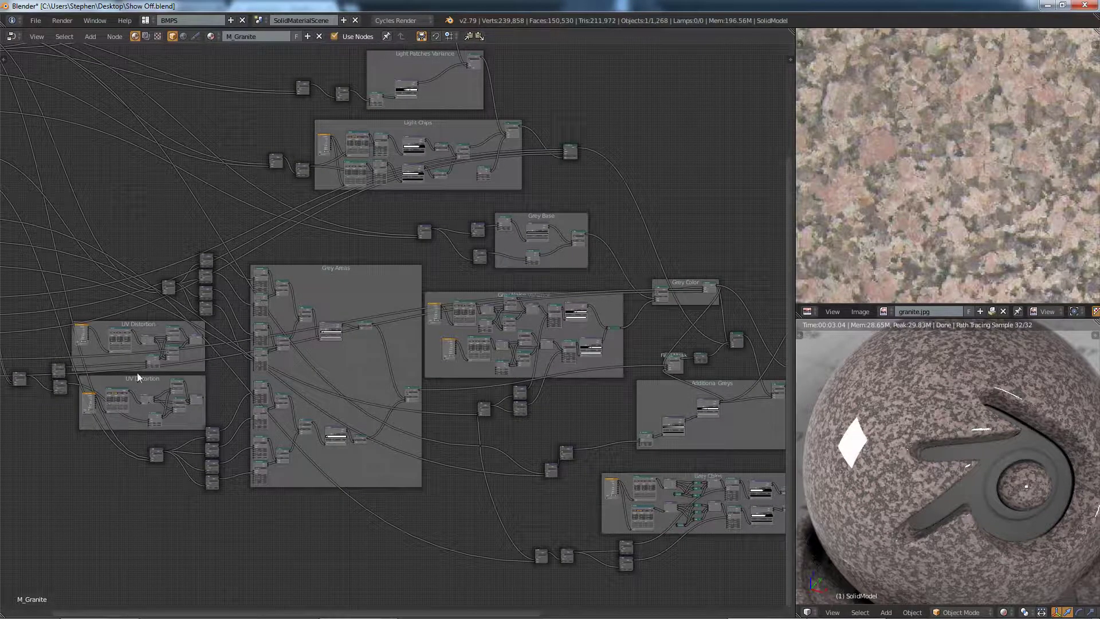
middle_click_drag(200, 349, 337, 407)
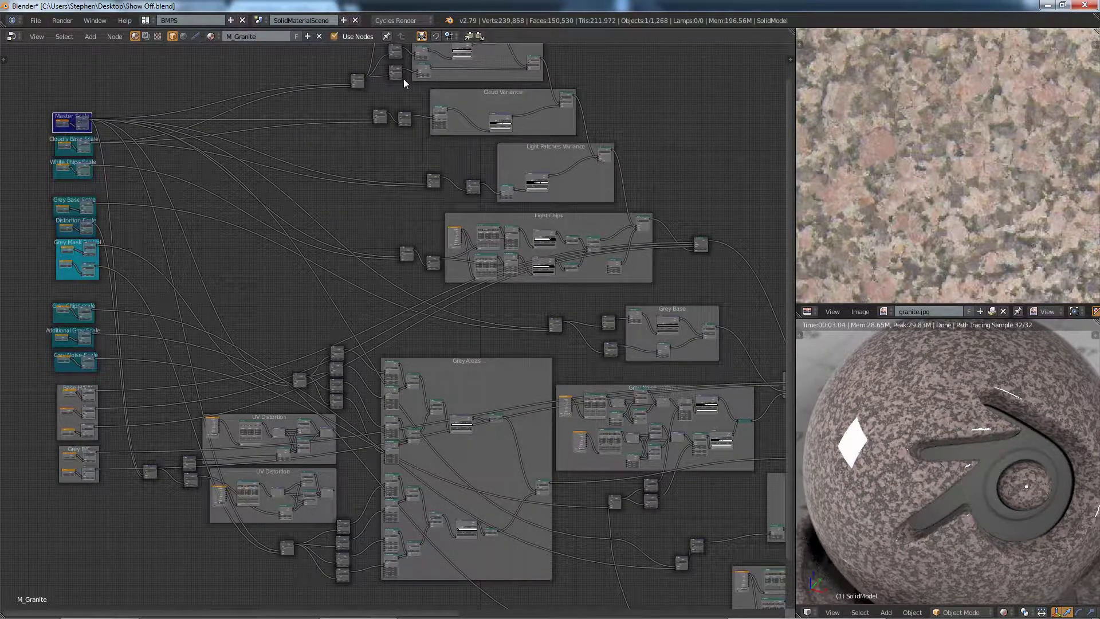
middle_click_drag(592, 328, 378, 302)
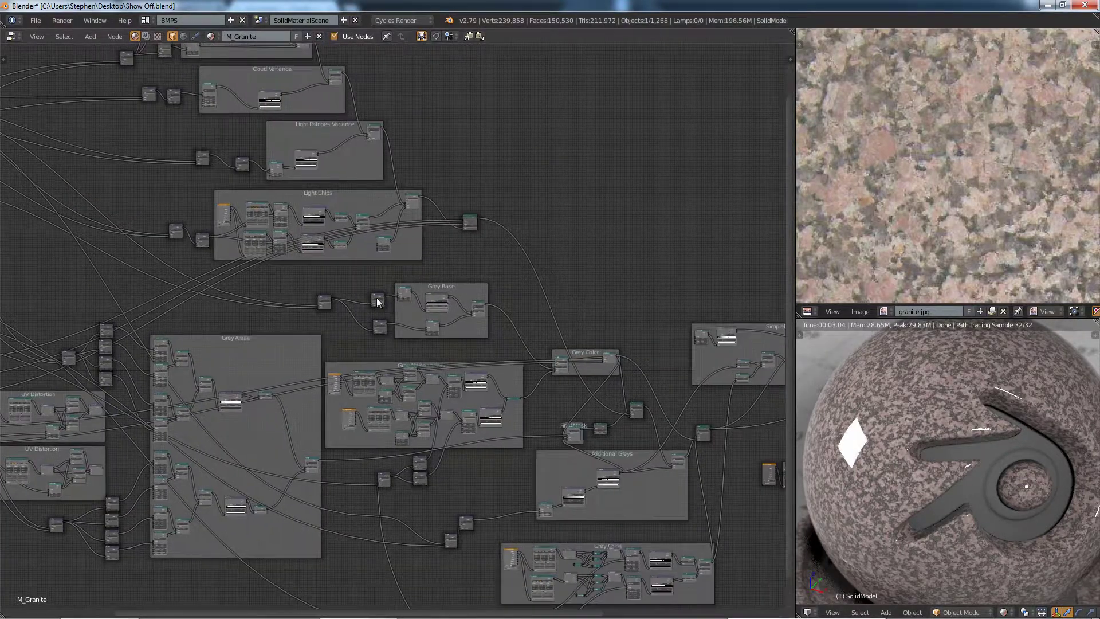